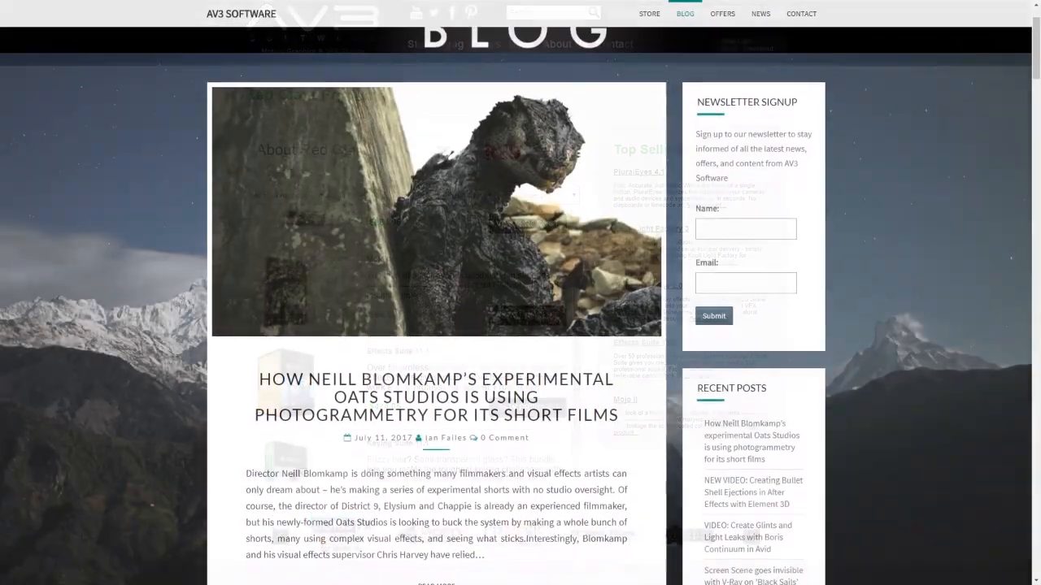
- Scroll down the Red Giant product list and the AV3 blog to the Oats Studios post
{"action": "scroll", "coordinate": [520, 325], "scroll_direction": "down", "scroll_amount": 1}
{"action": "scroll", "coordinate": [869, 33], "scroll_direction": "down", "scroll_amount": 1}
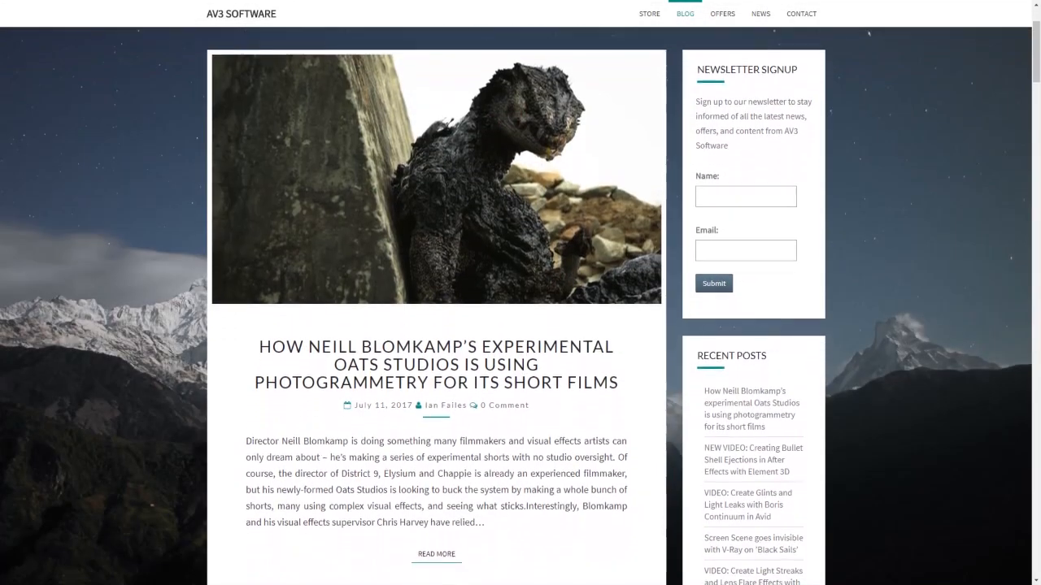
{"action": "scroll", "coordinate": [870, 34], "scroll_direction": "down", "scroll_amount": 2}
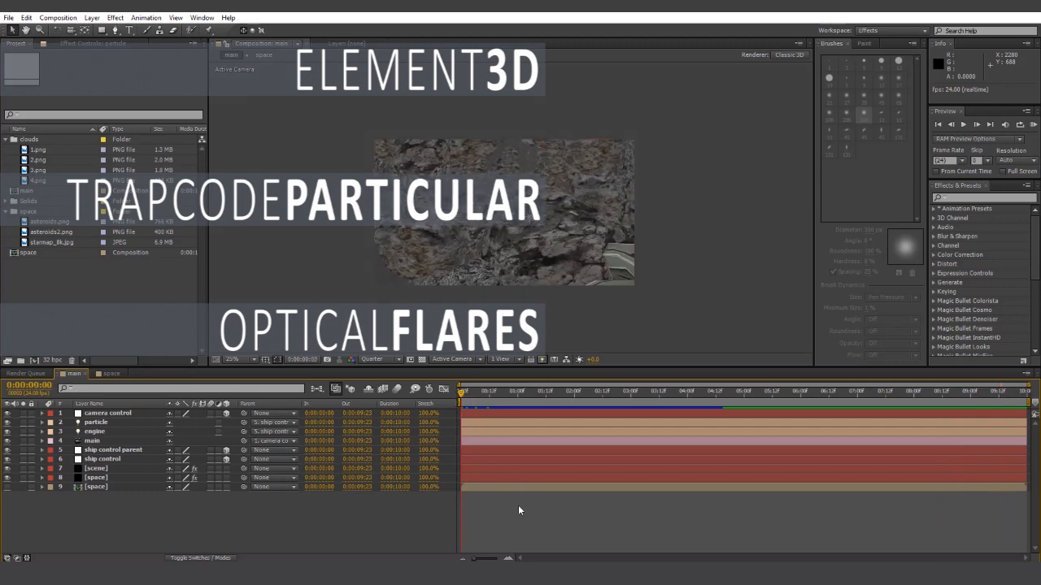
- Create a new black solid layer named 'glow'
{"action": "left_click", "coordinate": [92, 17]}
{"action": "mouse_move", "coordinate": [106, 28]}
{"action": "left_click", "coordinate": [341, 45]}
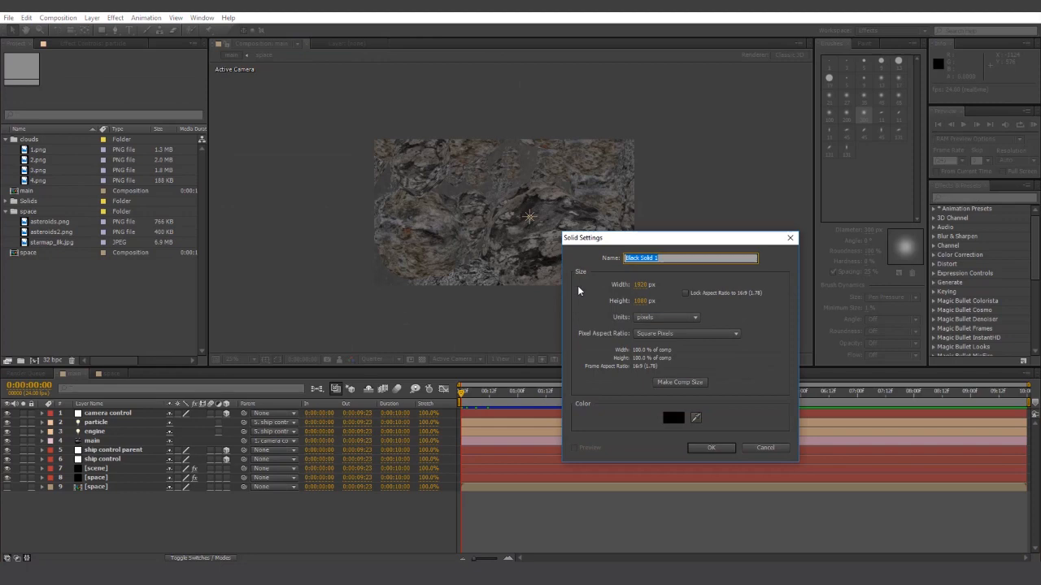
{"action": "type", "text": "glwo"}
{"action": "key", "text": "BackSpace"}
{"action": "key", "text": "BackSpace"}
{"action": "type", "text": "ow"}
{"action": "left_click", "coordinate": [711, 447]}
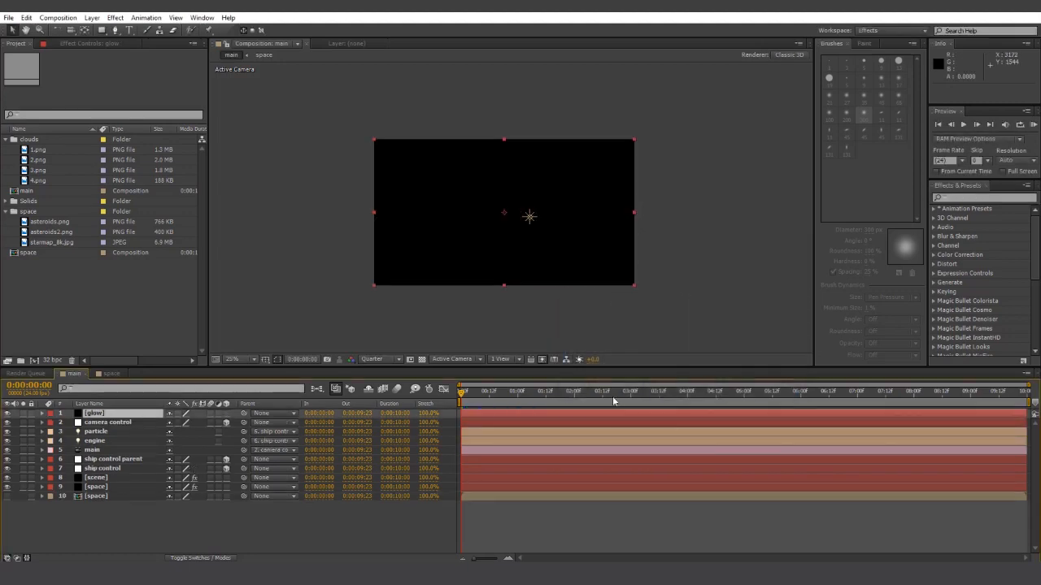
- Apply Optical Flares to the glow layer with Source Type set to Track Lights
{"action": "left_click", "coordinate": [982, 197]}
{"action": "type", "text": "optical"}
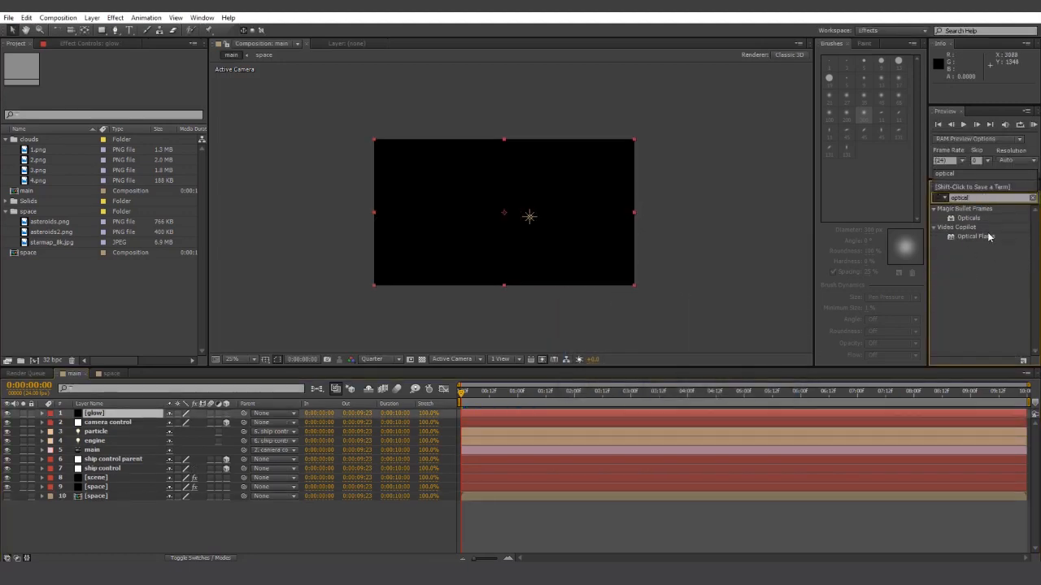
{"action": "left_click_drag", "start_coordinate": [988, 237], "coordinate": [121, 421]}
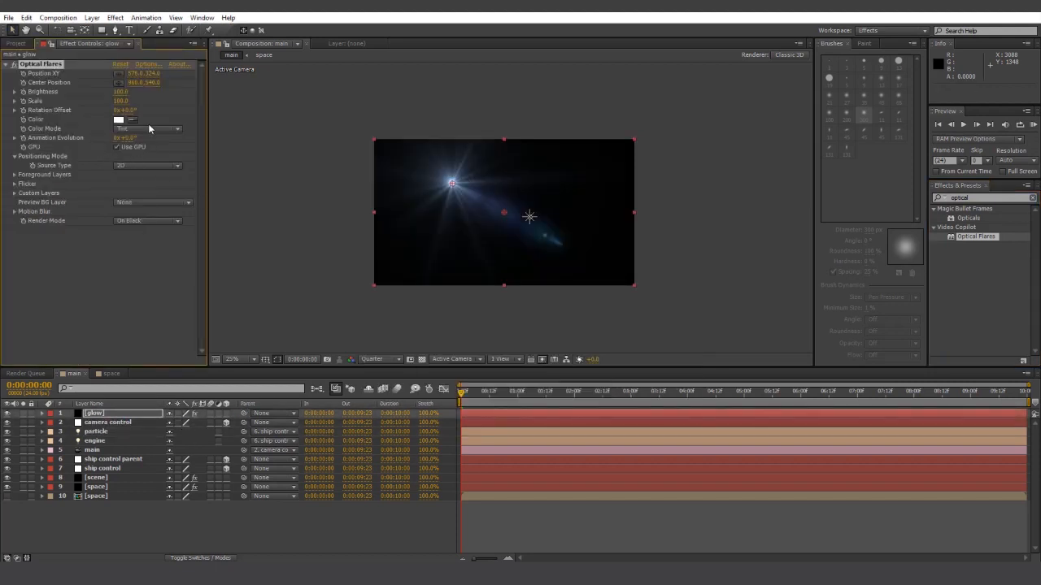
{"action": "left_click", "coordinate": [140, 165]}
{"action": "left_click", "coordinate": [150, 201]}
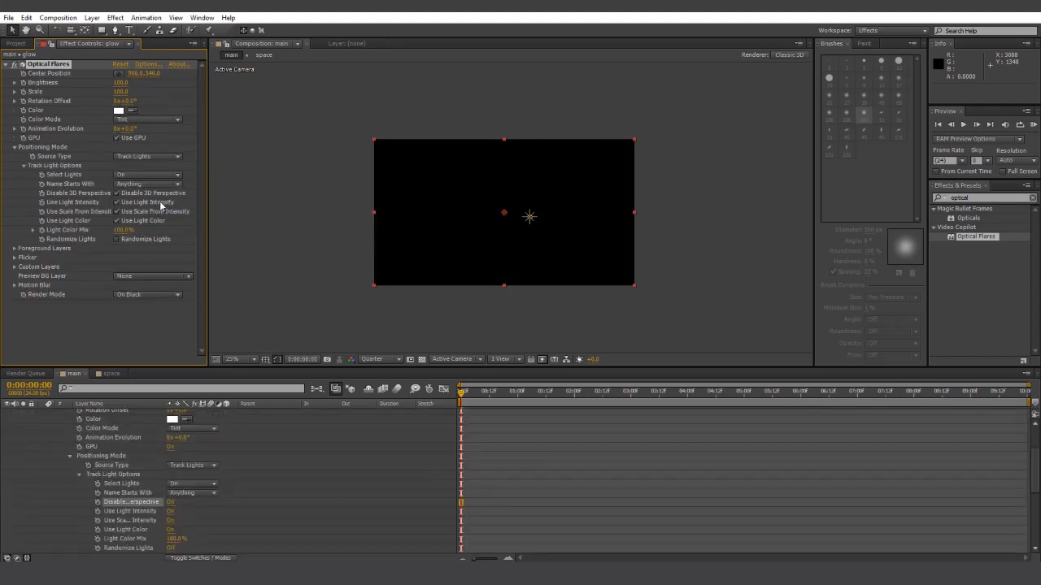
- Turn off Use Light Intensity, Scale From Intensity and Light Color, and track lights starting with E
{"action": "left_click", "coordinate": [160, 203]}
{"action": "left_click", "coordinate": [160, 211]}
{"action": "left_click", "coordinate": [155, 220]}
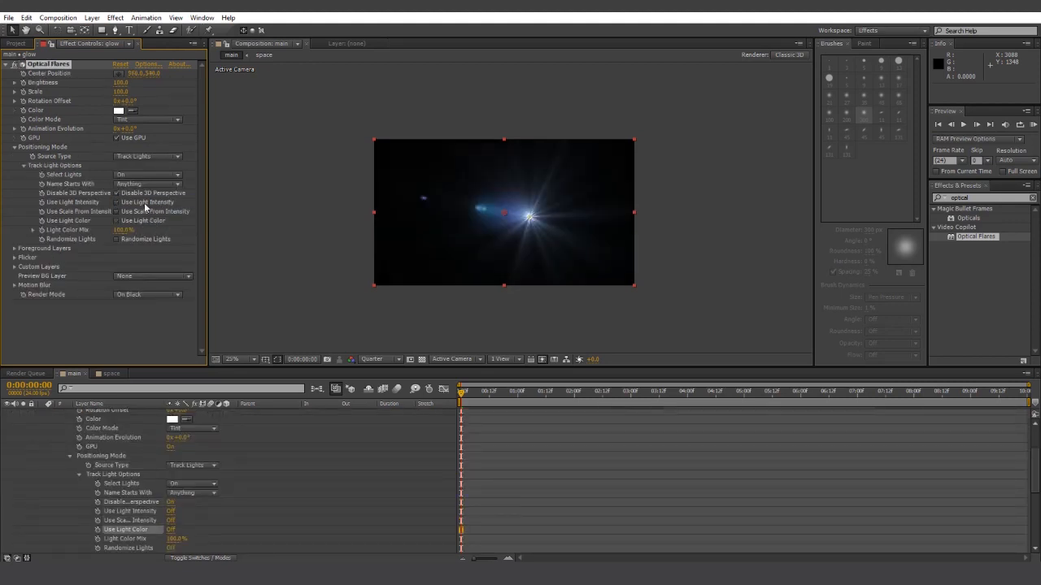
{"action": "left_click", "coordinate": [135, 186]}
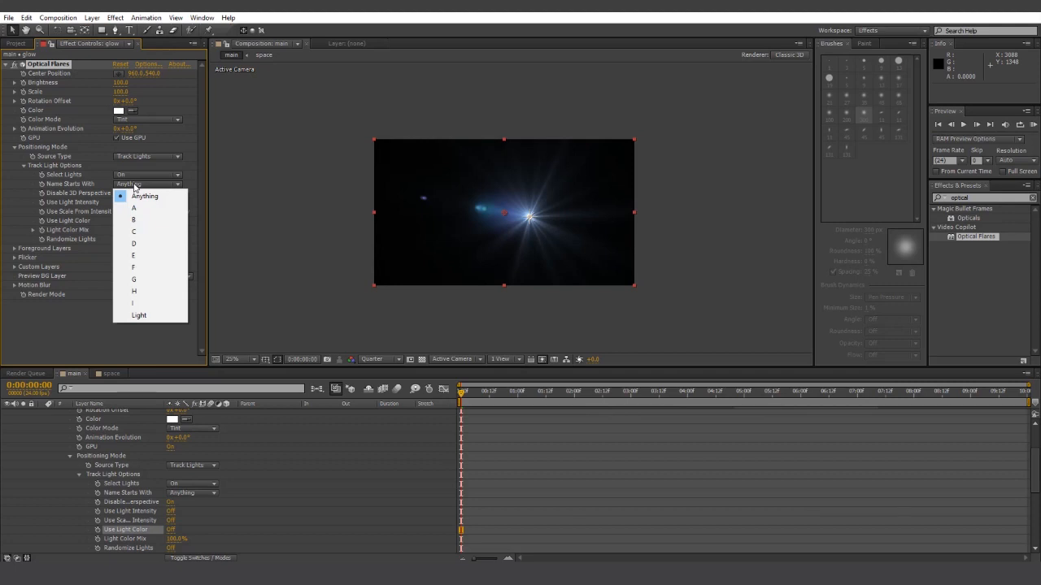
{"action": "left_click", "coordinate": [151, 258]}
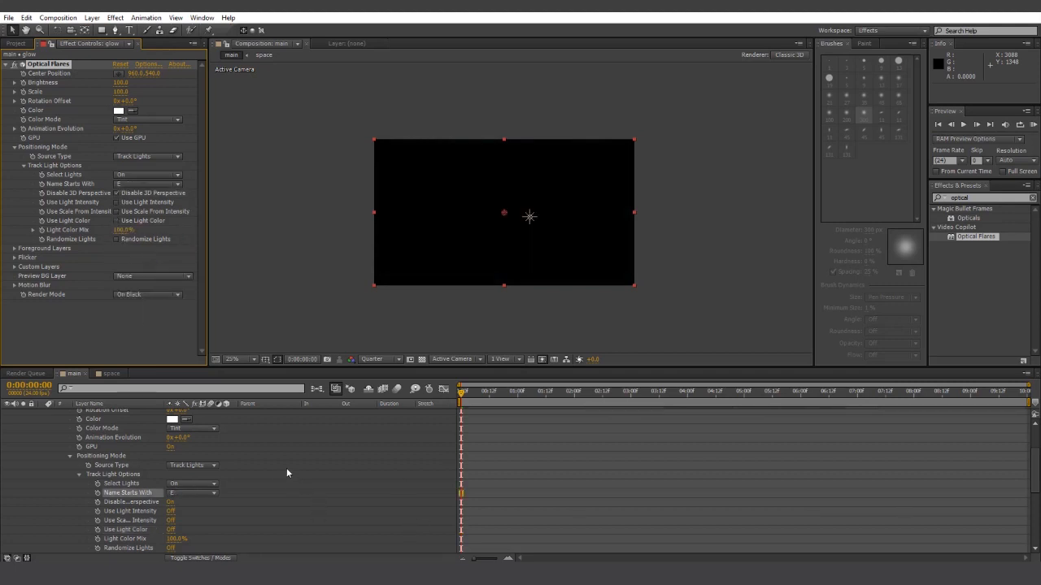
- Preview the flare, set the glow layer's blend mode to Add, and open the Optical Flares editor
{"action": "scroll", "coordinate": [279, 484], "scroll_direction": "down", "scroll_amount": 1}
{"action": "scroll", "coordinate": [277, 484], "scroll_direction": "up", "scroll_amount": 3}
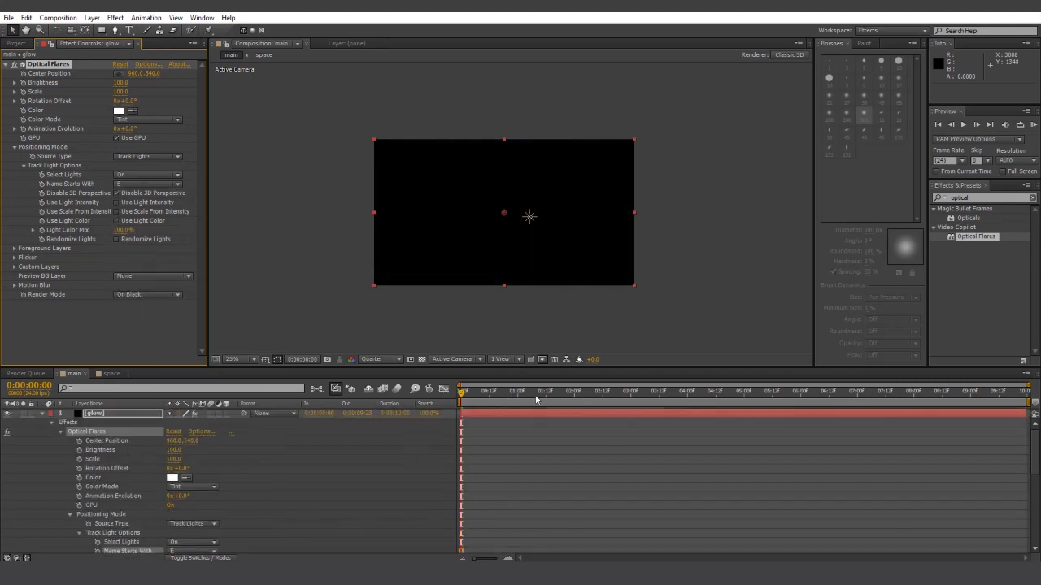
{"action": "left_click_drag", "start_coordinate": [536, 399], "coordinate": [495, 400]}
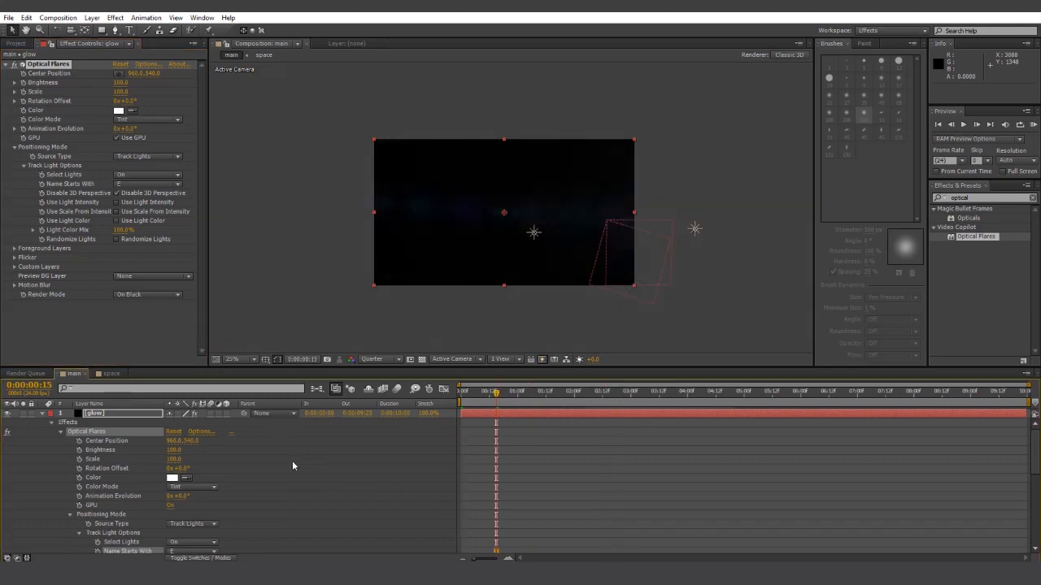
{"action": "key", "text": "space"}
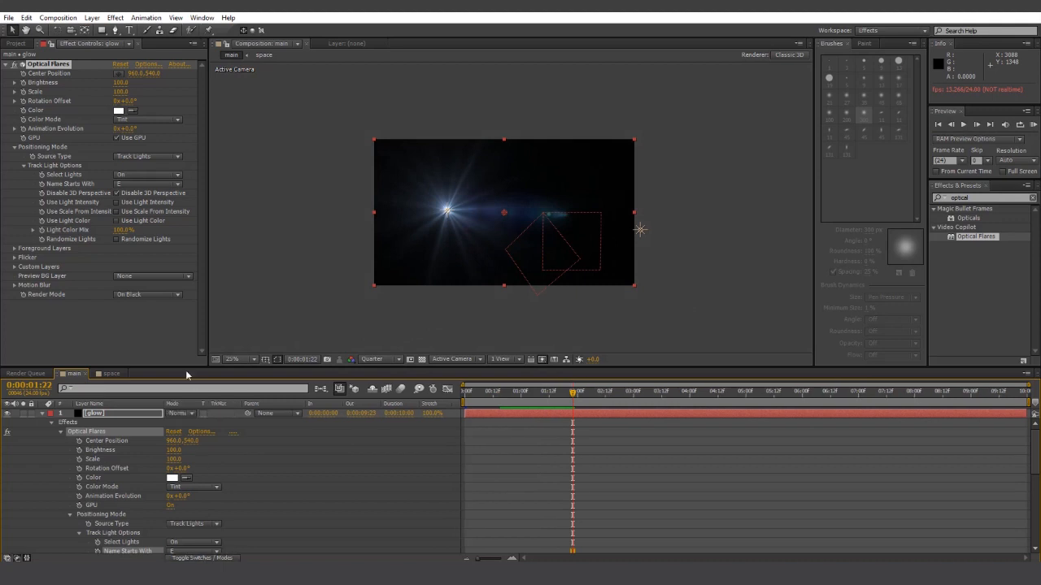
{"action": "left_click", "coordinate": [178, 413]}
{"action": "left_click", "coordinate": [217, 203]}
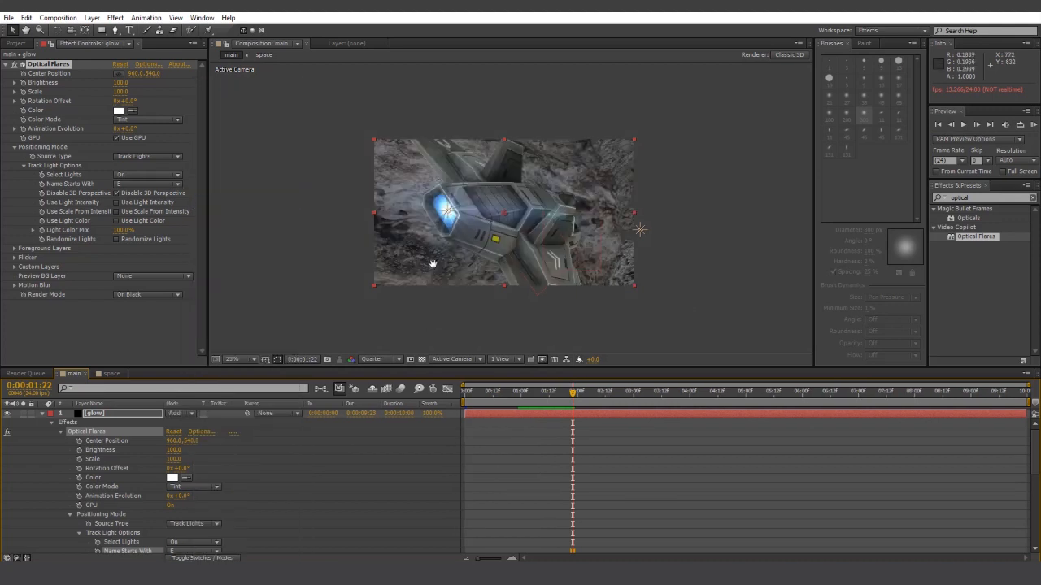
{"action": "key", "text": "space"}
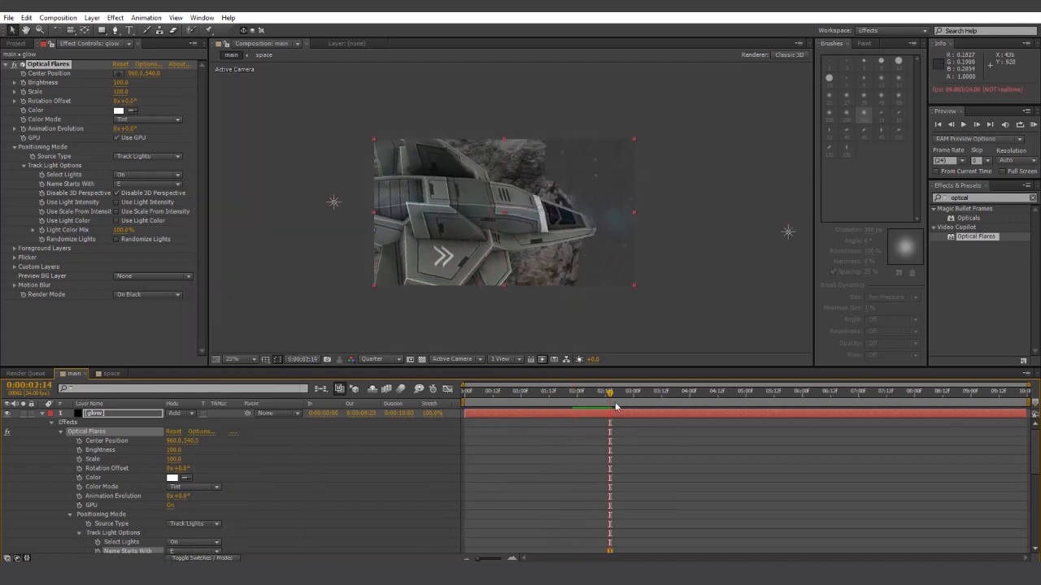
{"action": "left_click_drag", "start_coordinate": [608, 395], "coordinate": [574, 398]}
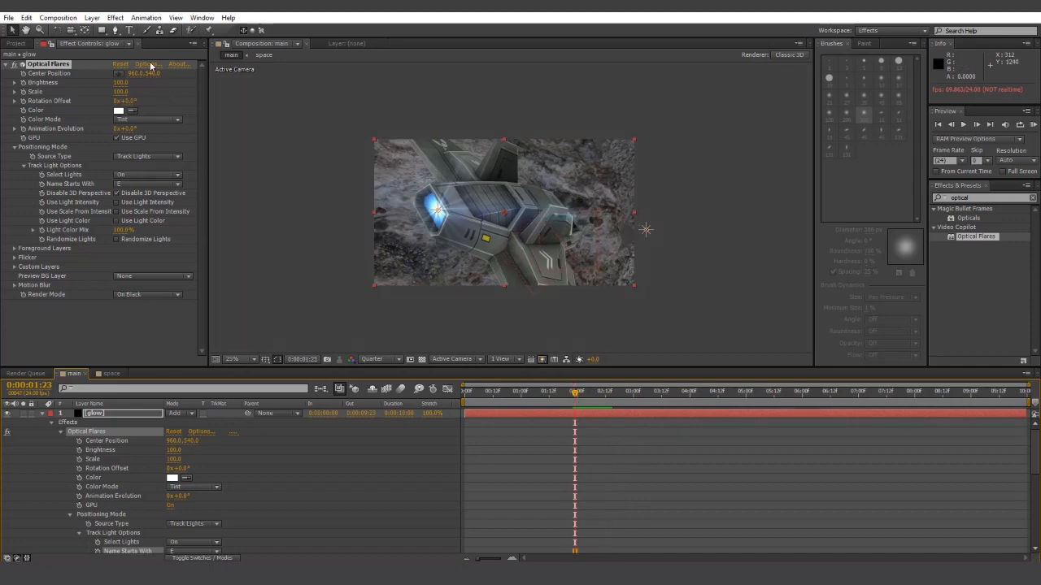
{"action": "left_click", "coordinate": [150, 64]}
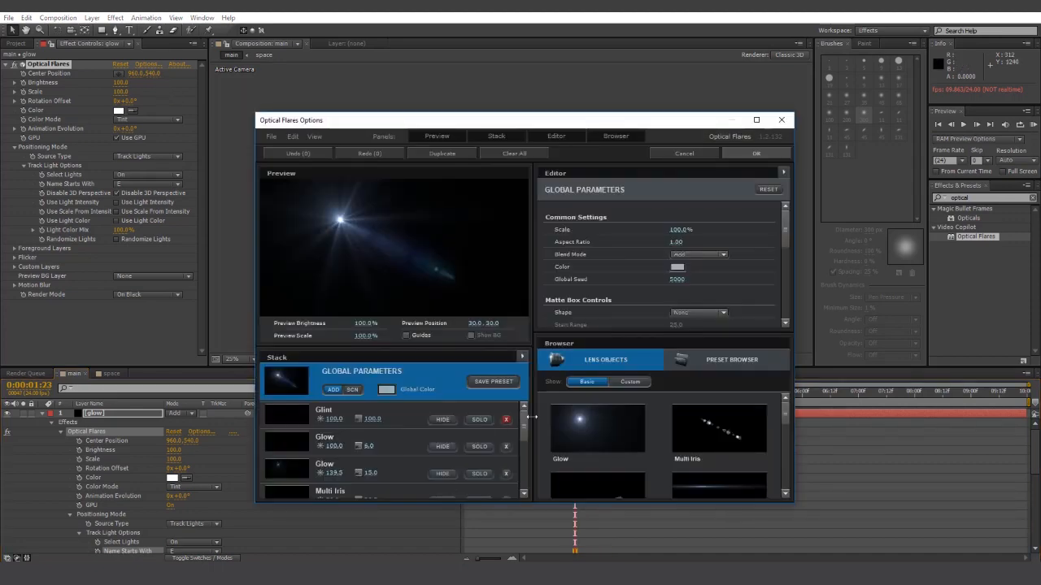
- Clear the flare stack and add just a Glow and a Streak with 15% stretch
{"action": "left_click", "coordinate": [522, 154]}
{"action": "left_click", "coordinate": [494, 329]}
{"action": "left_click", "coordinate": [598, 418]}
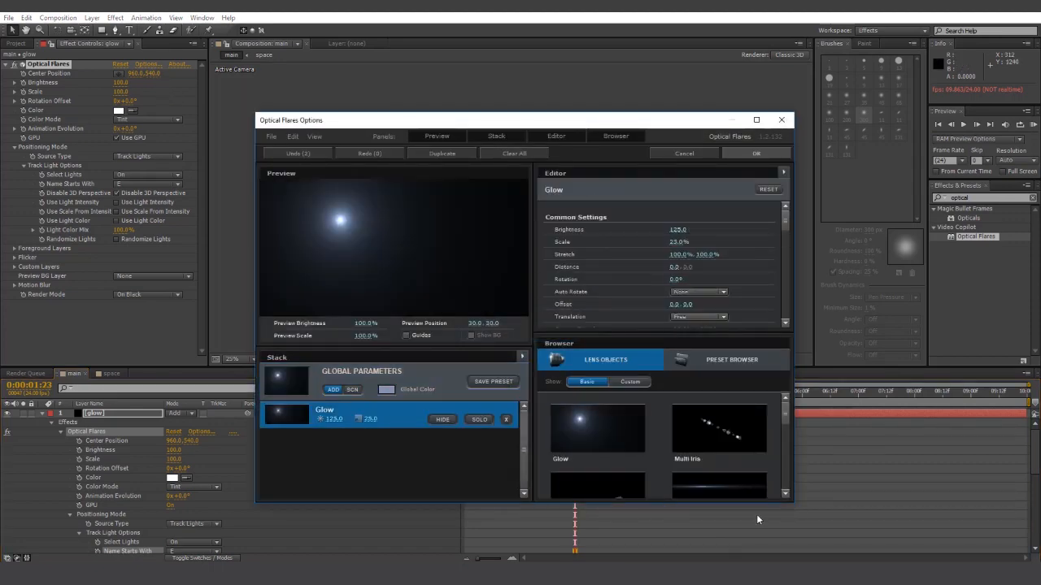
{"action": "left_click", "coordinate": [748, 490]}
{"action": "left_click_drag", "start_coordinate": [682, 254], "coordinate": [593, 262]}
- Tint the flare's Global Color light blue and apply the edited flare
{"action": "left_click", "coordinate": [382, 396]}
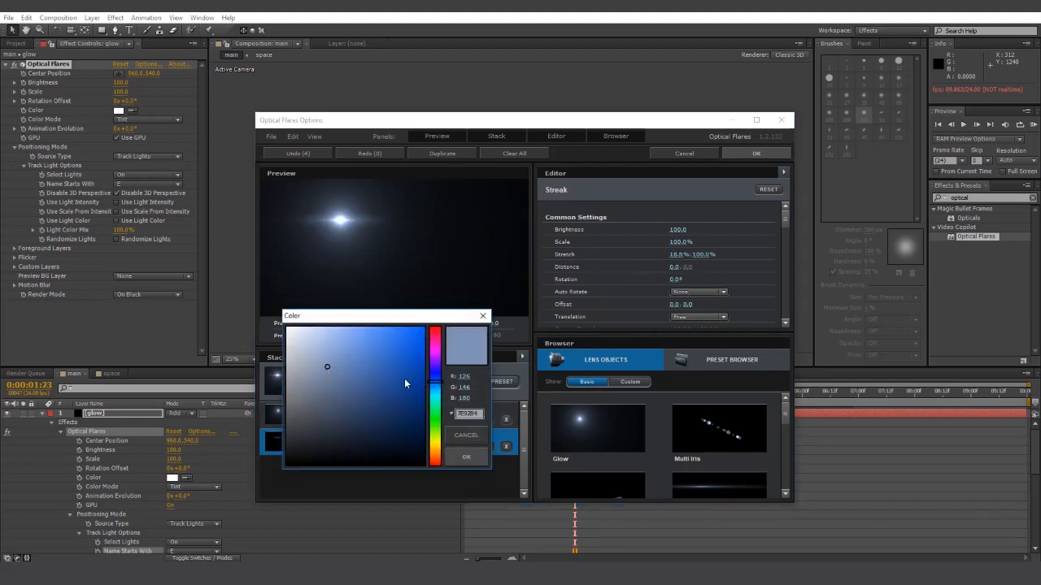
{"action": "left_click", "coordinate": [398, 332]}
{"action": "mouse_move", "coordinate": [392, 326]}
{"action": "left_mouse_down"}
{"action": "mouse_move", "coordinate": [358, 332]}
{"action": "mouse_move", "coordinate": [373, 328]}
{"action": "left_mouse_up"}
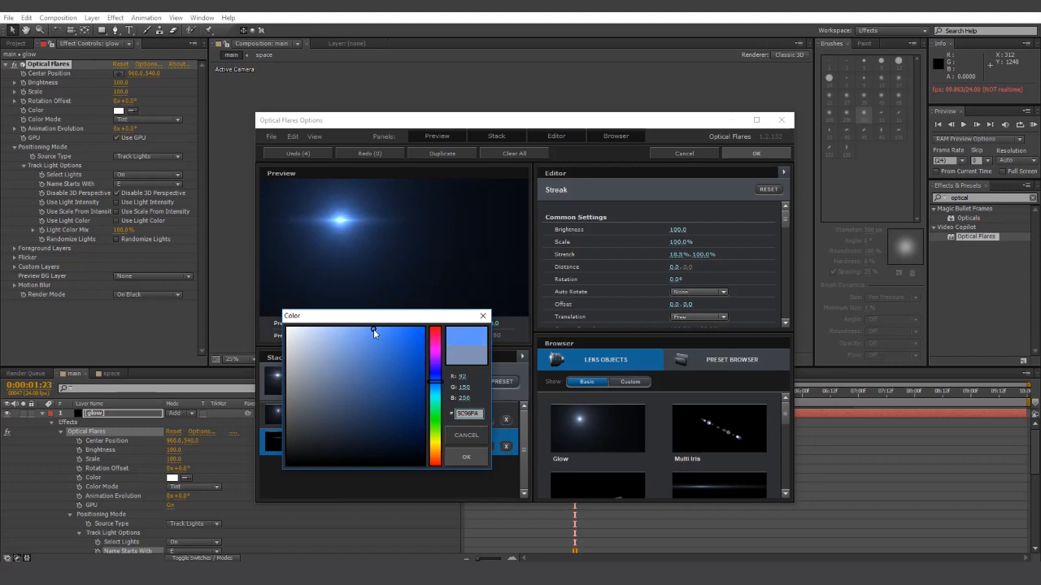
{"action": "left_click", "coordinate": [466, 457]}
{"action": "left_click", "coordinate": [757, 154]}
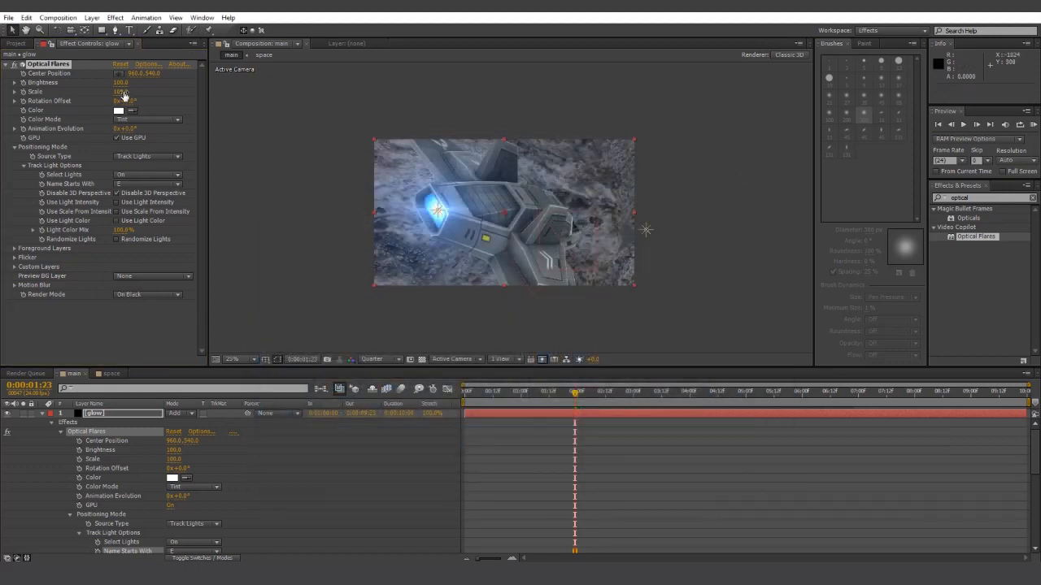
- Enlarge the flare to Scale 260 and preview the shot from the start
{"action": "left_click_drag", "start_coordinate": [124, 95], "coordinate": [117, 85]}
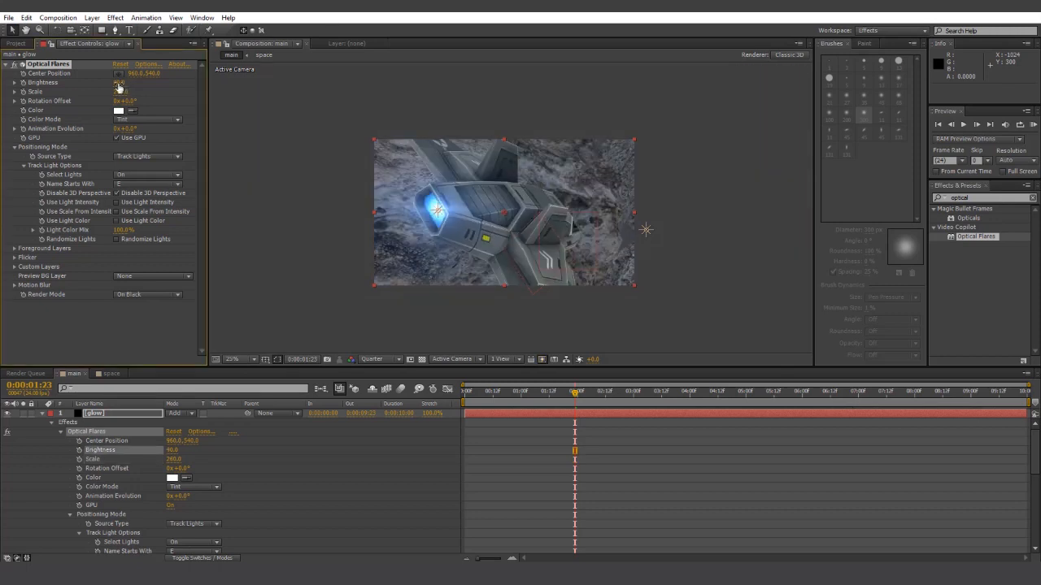
{"action": "left_click", "coordinate": [688, 486]}
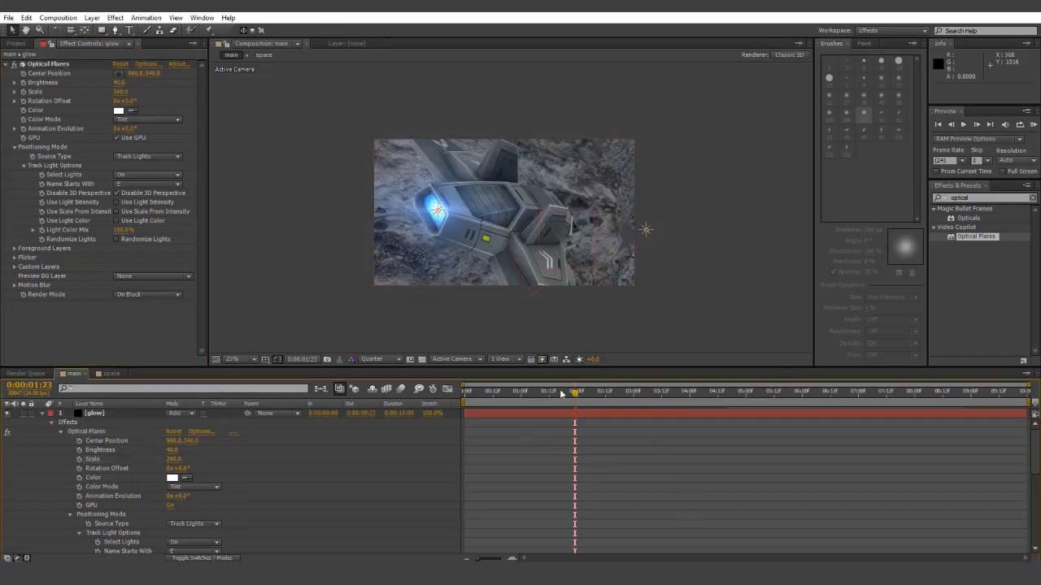
{"action": "left_click_drag", "start_coordinate": [561, 392], "coordinate": [469, 392]}
{"action": "key", "text": "space"}
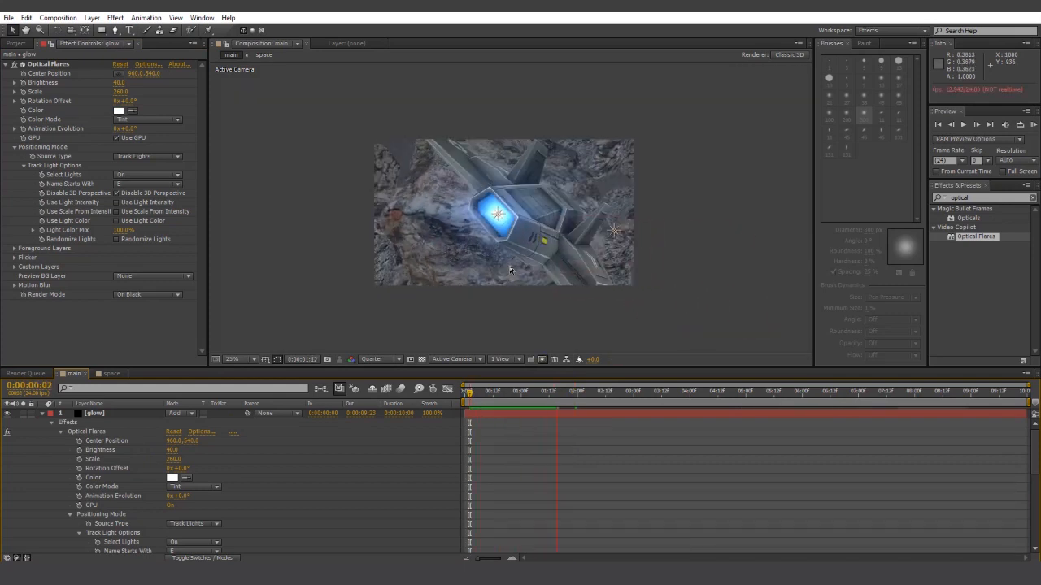
{"action": "left_click", "coordinate": [577, 392]}
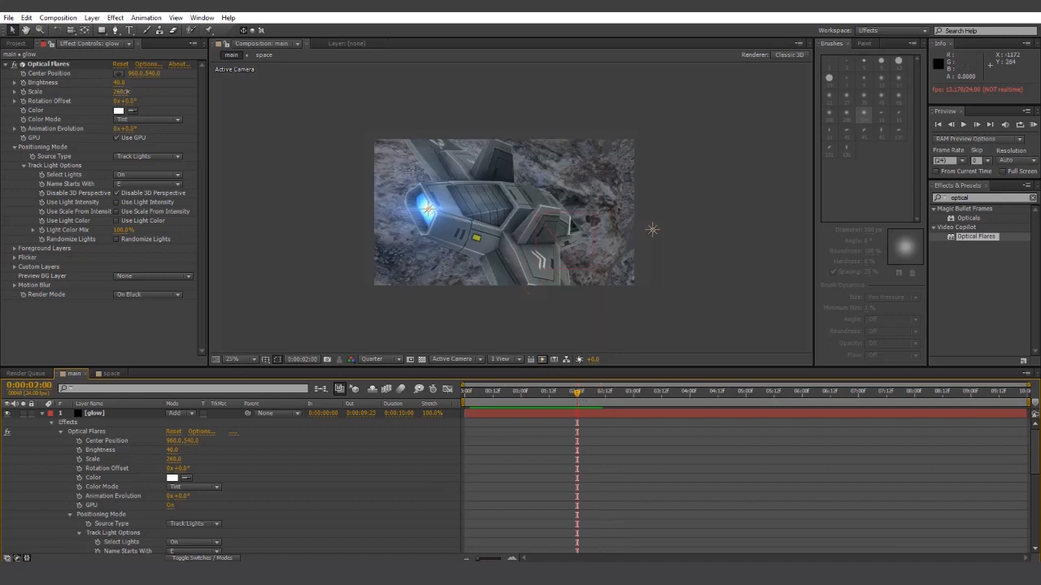
- Add a flare Scale keyframe at 0:00:02:00 and review the playback around it
{"action": "left_click_drag", "start_coordinate": [126, 91], "coordinate": [128, 92]}
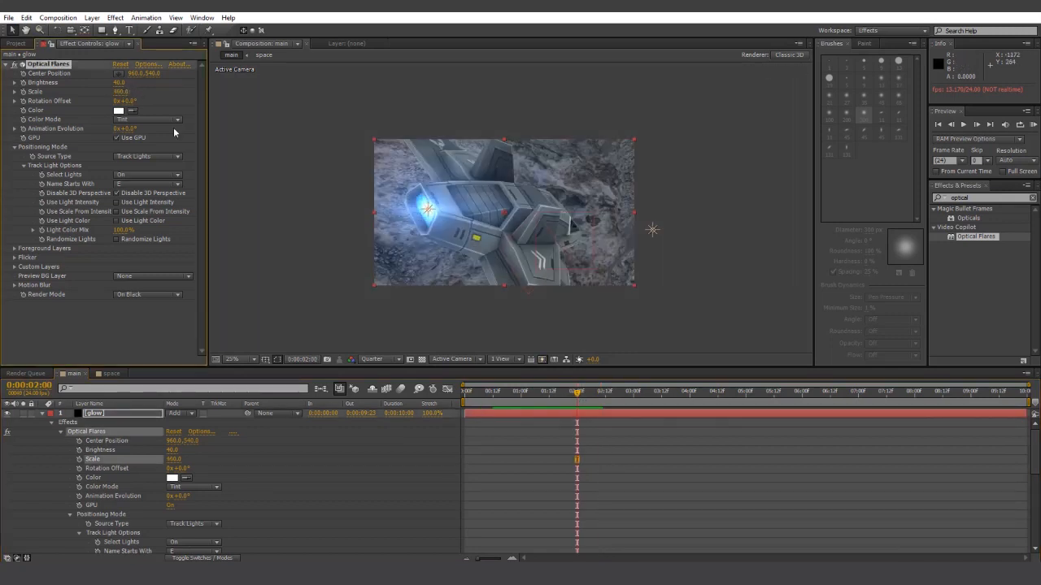
{"action": "left_click", "coordinate": [697, 452]}
{"action": "key", "text": "space"}
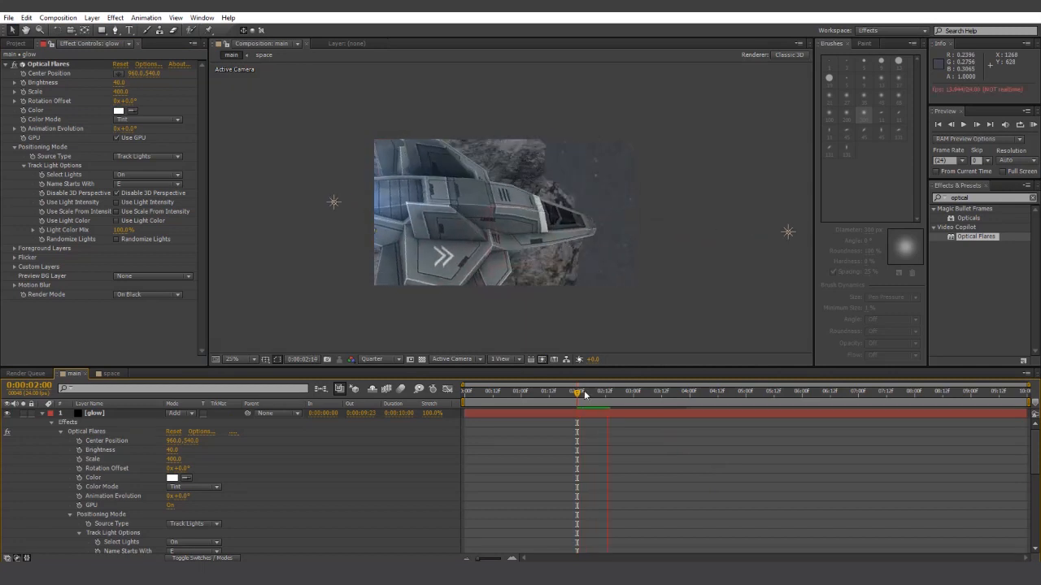
{"action": "left_click", "coordinate": [595, 394]}
{"action": "left_click_drag", "start_coordinate": [595, 396], "coordinate": [701, 394]}
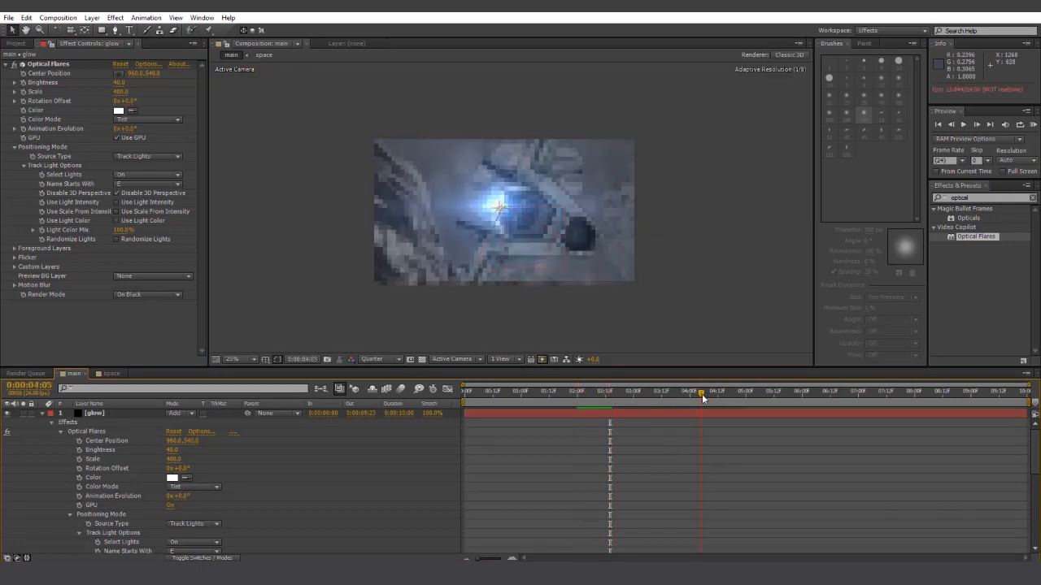
{"action": "left_click_drag", "start_coordinate": [477, 391], "coordinate": [581, 398]}
{"action": "left_click", "coordinate": [102, 414]}
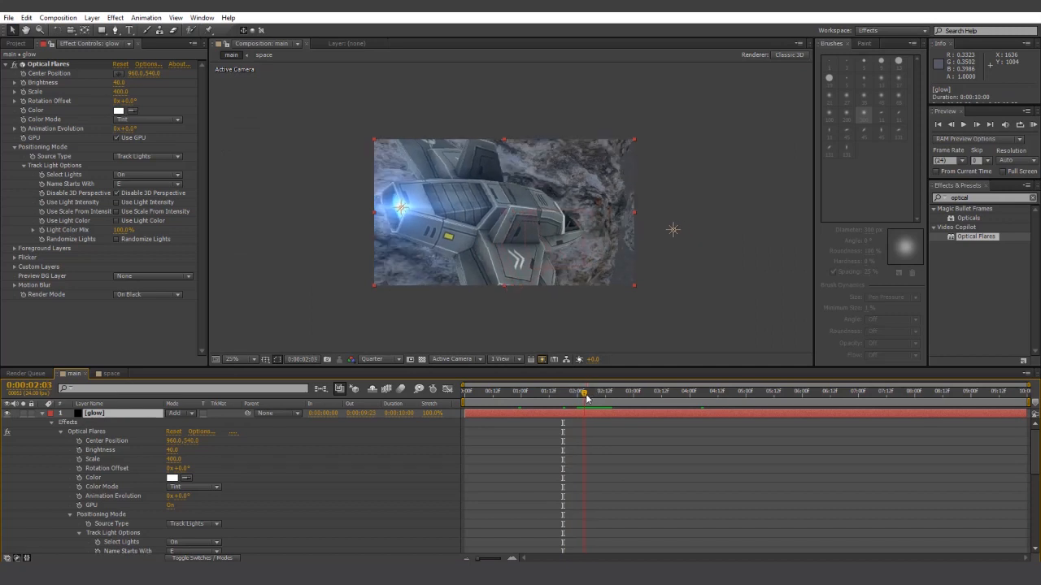
- Keyframe flare Brightness at 40 near 2 seconds, dropping to 0 a few frames later, and preview the fade
{"action": "left_click", "coordinate": [23, 83]}
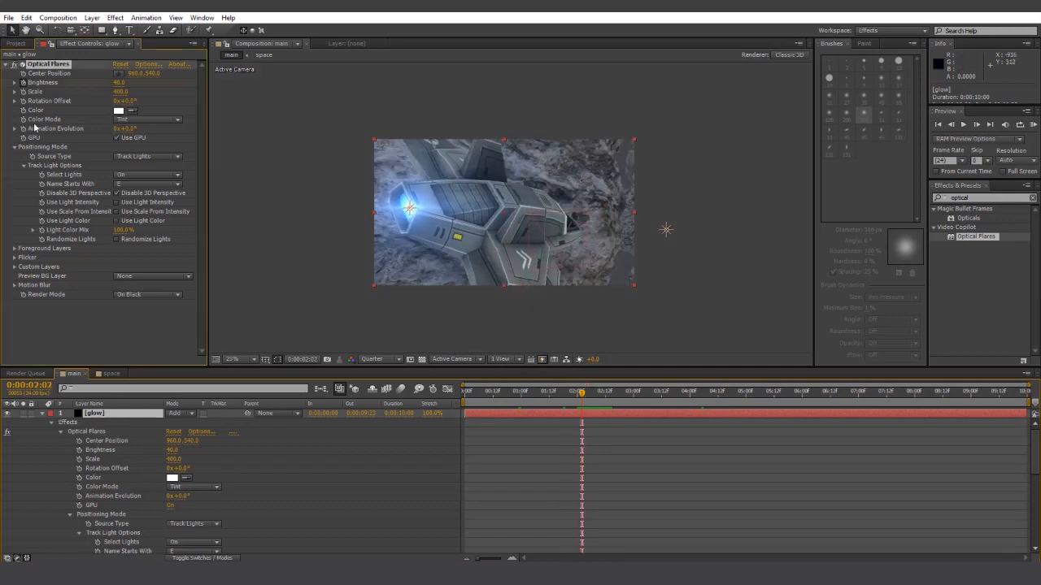
{"action": "left_click", "coordinate": [111, 414]}
{"action": "left_click_drag", "start_coordinate": [582, 395], "coordinate": [588, 396]}
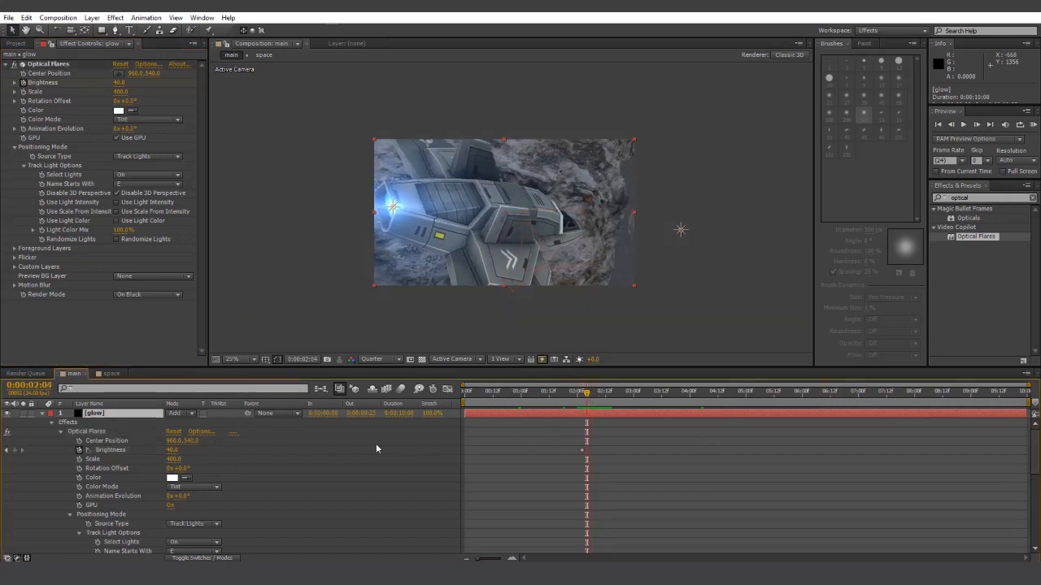
{"action": "left_click", "coordinate": [173, 451]}
{"action": "type", "text": "0"}
{"action": "left_click", "coordinate": [746, 500]}
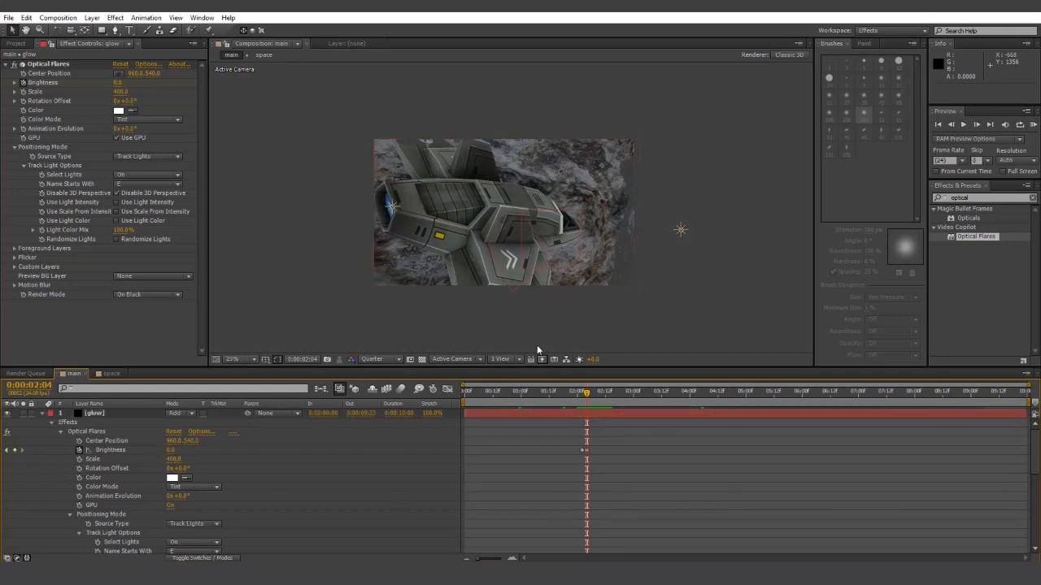
{"action": "scroll", "coordinate": [455, 276], "scroll_direction": "up", "scroll_amount": 6}
{"action": "scroll", "coordinate": [375, 266], "scroll_direction": "down", "scroll_amount": 2}
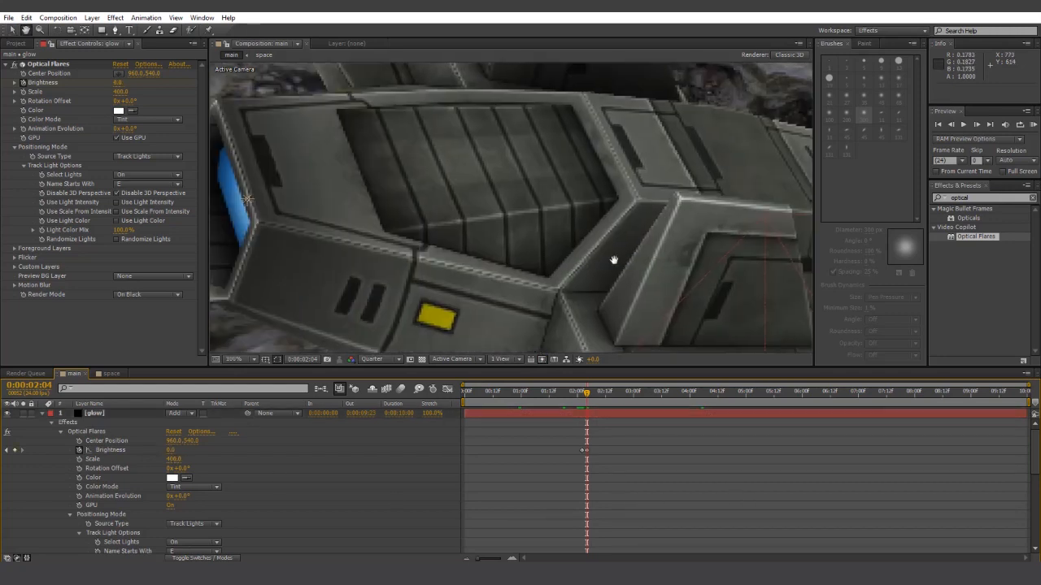
{"action": "left_click", "coordinate": [582, 398]}
{"action": "left_click_drag", "start_coordinate": [583, 399], "coordinate": [861, 394]}
{"action": "key", "text": "space"}
{"action": "scroll", "coordinate": [600, 267], "scroll_direction": "down", "scroll_amount": 3}
{"action": "scroll", "coordinate": [600, 267], "scroll_direction": "down", "scroll_amount": 1}
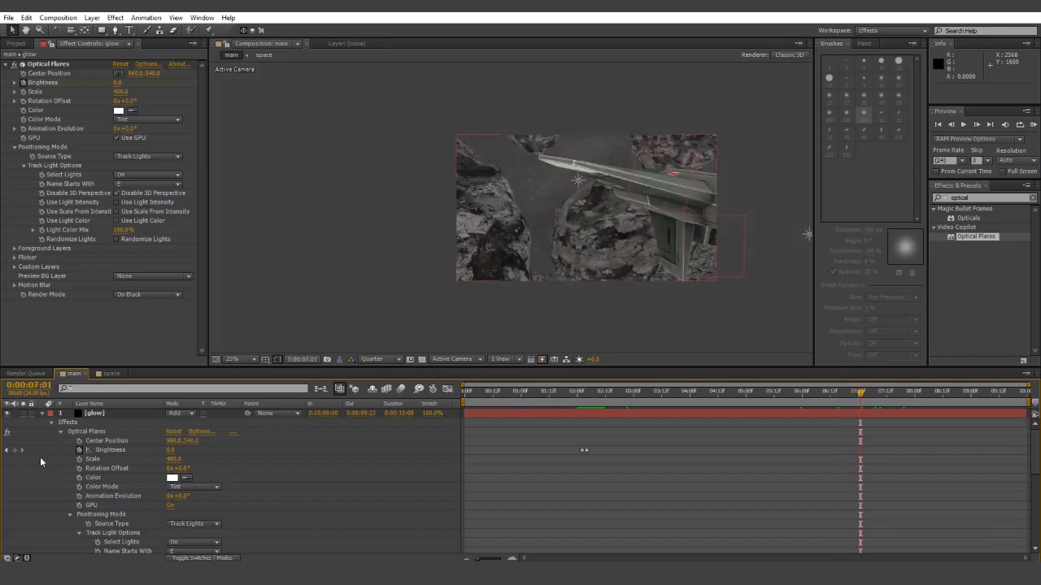
- Keyframe Brightness at 0 near 7 seconds, back to 40 a few frames later, then preview
{"action": "left_click", "coordinate": [14, 450]}
{"action": "left_click_drag", "start_coordinate": [863, 399], "coordinate": [868, 399]}
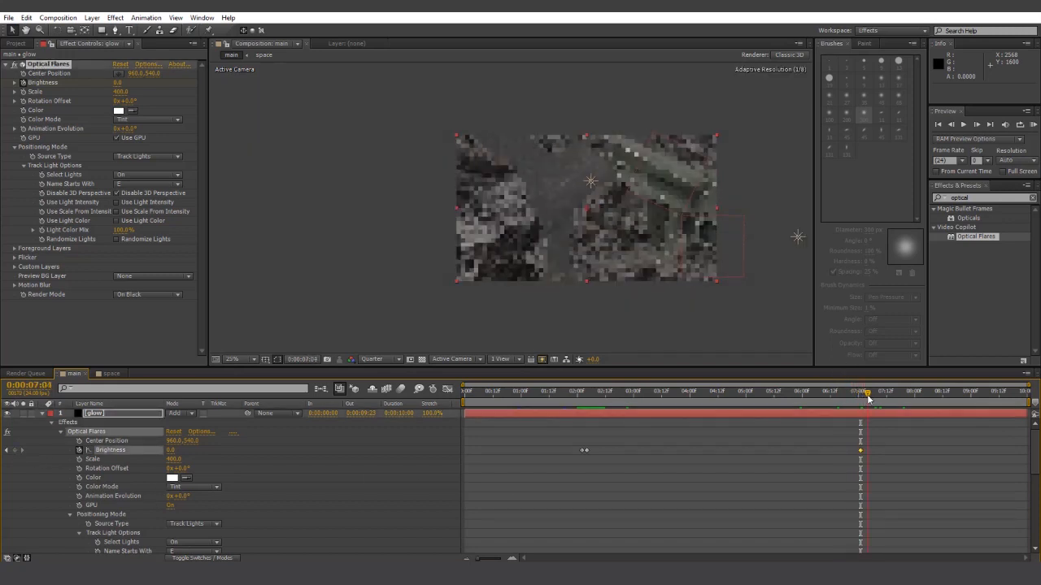
{"action": "left_click", "coordinate": [171, 450]}
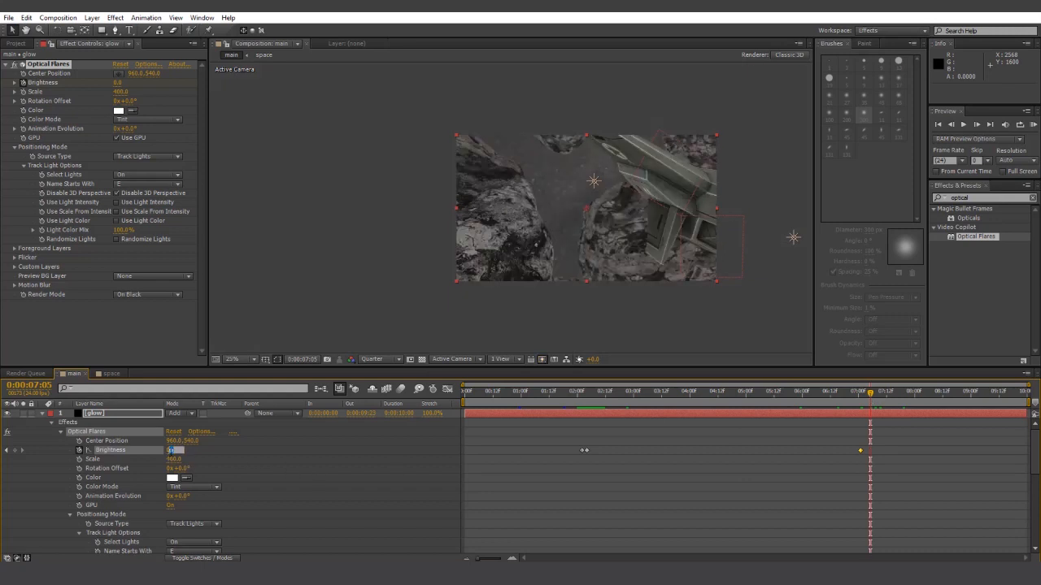
{"action": "type", "text": "40"}
{"action": "key", "text": "Return"}
{"action": "key", "text": "space"}
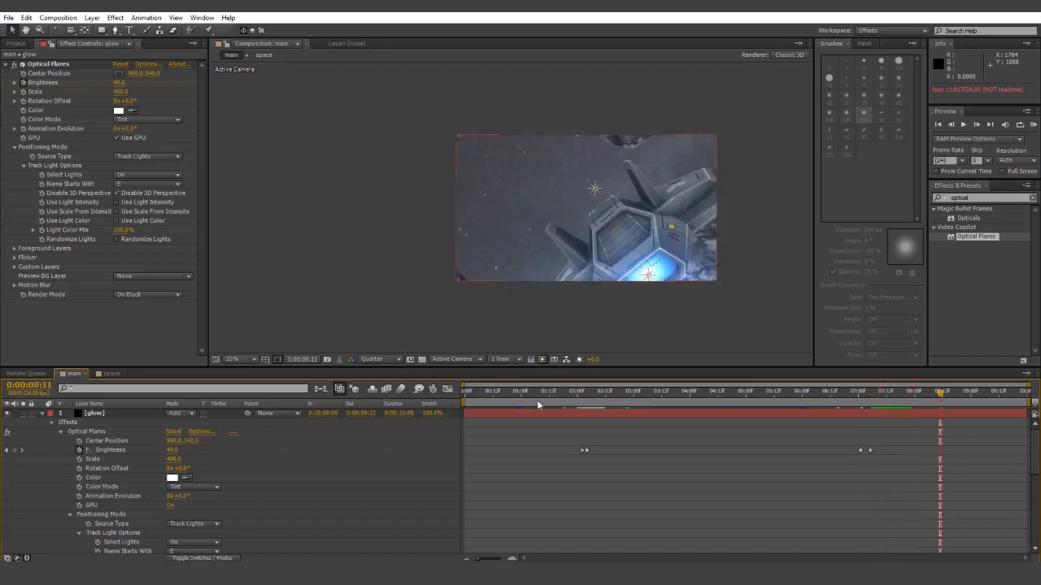
{"action": "left_click", "coordinate": [565, 394]}
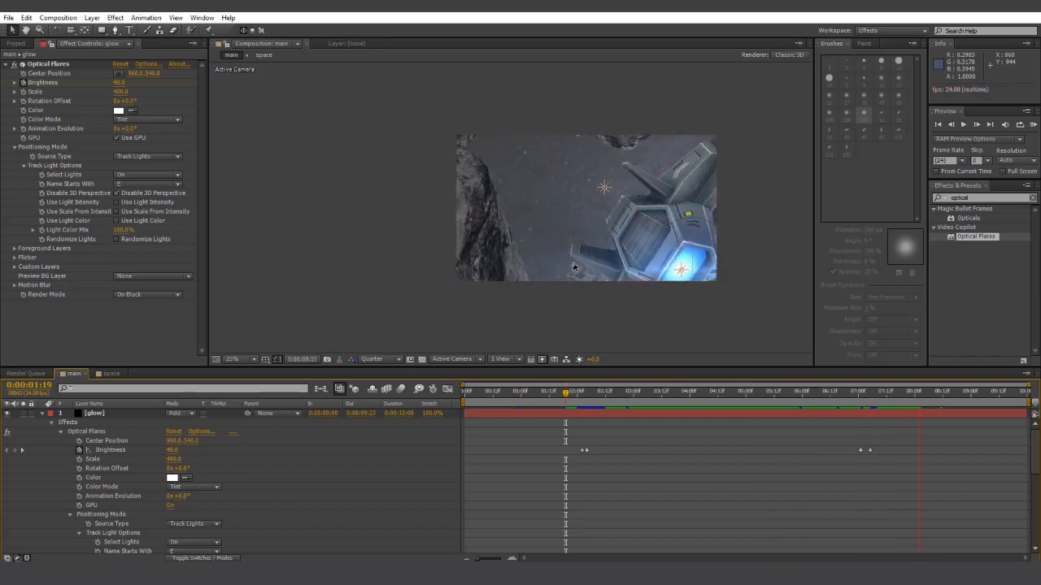
- Create a new black solid layer named 'dust'
{"action": "key", "text": "space"}
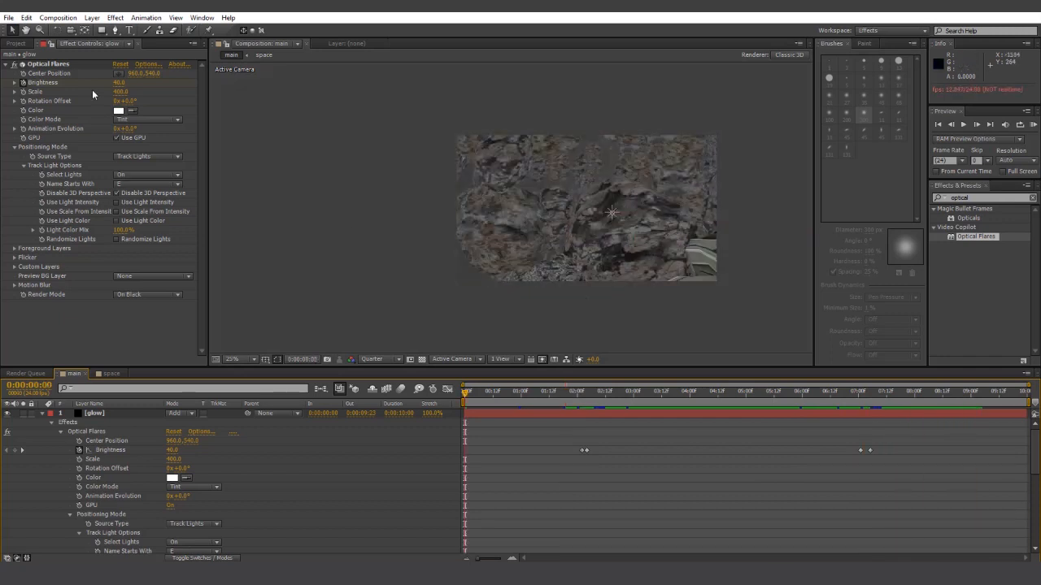
{"action": "left_click", "coordinate": [92, 18]}
{"action": "mouse_move", "coordinate": [106, 30]}
{"action": "left_click", "coordinate": [332, 40]}
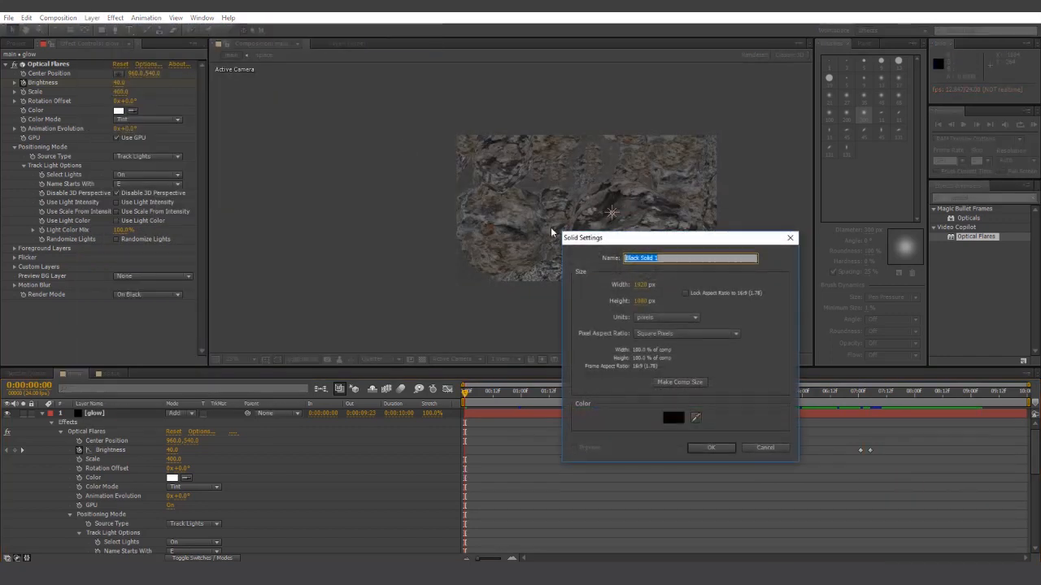
{"action": "type", "text": "dust"}
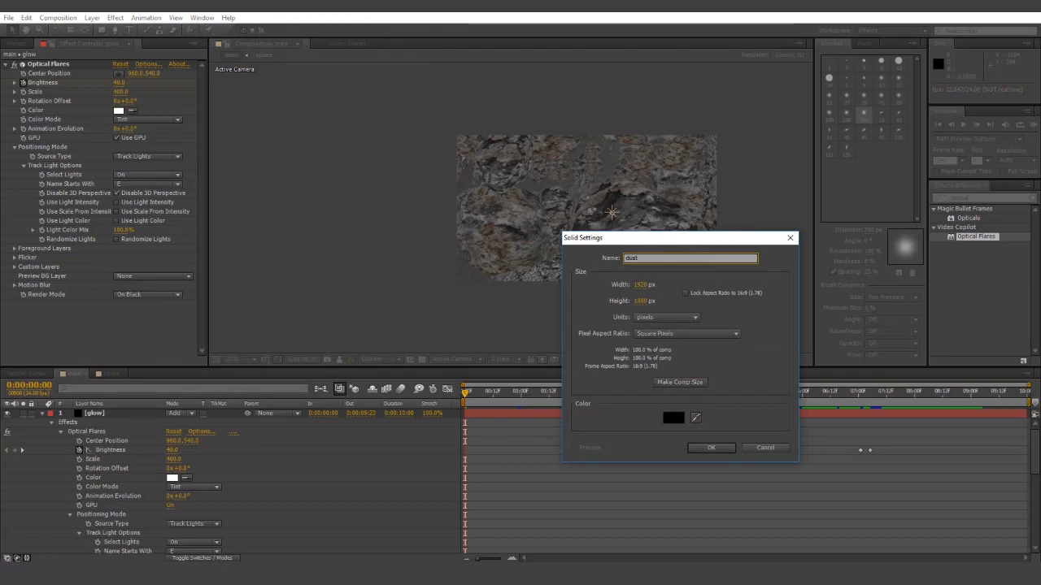
{"action": "left_click", "coordinate": [711, 447]}
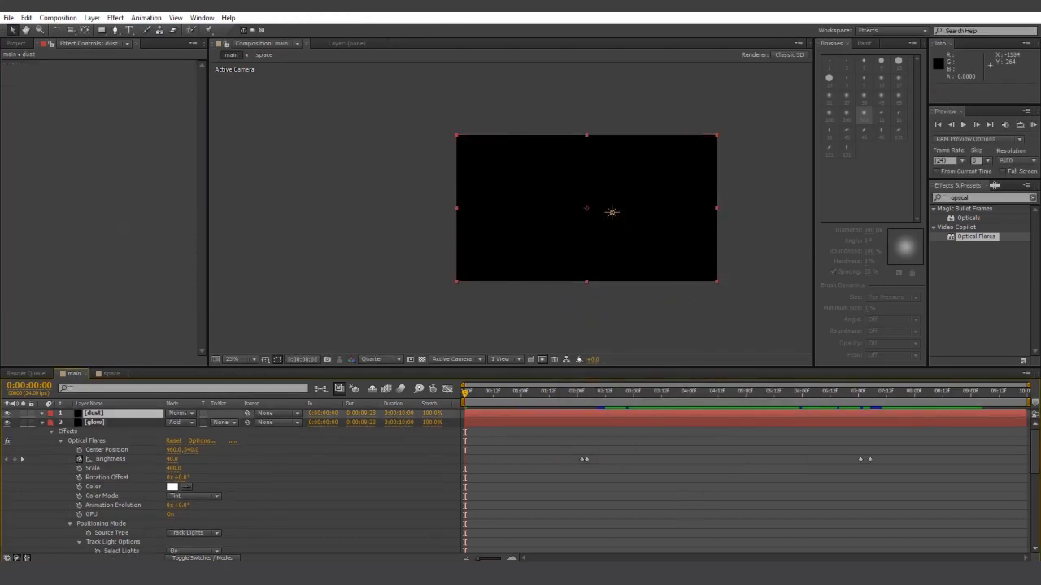
- Apply Trapcode Particular to the dust layer with Emitter Type set to Light(s)
{"action": "left_click", "coordinate": [975, 200]}
{"action": "double_click", "coordinate": [975, 199]}
{"action": "type", "text": "partic"}
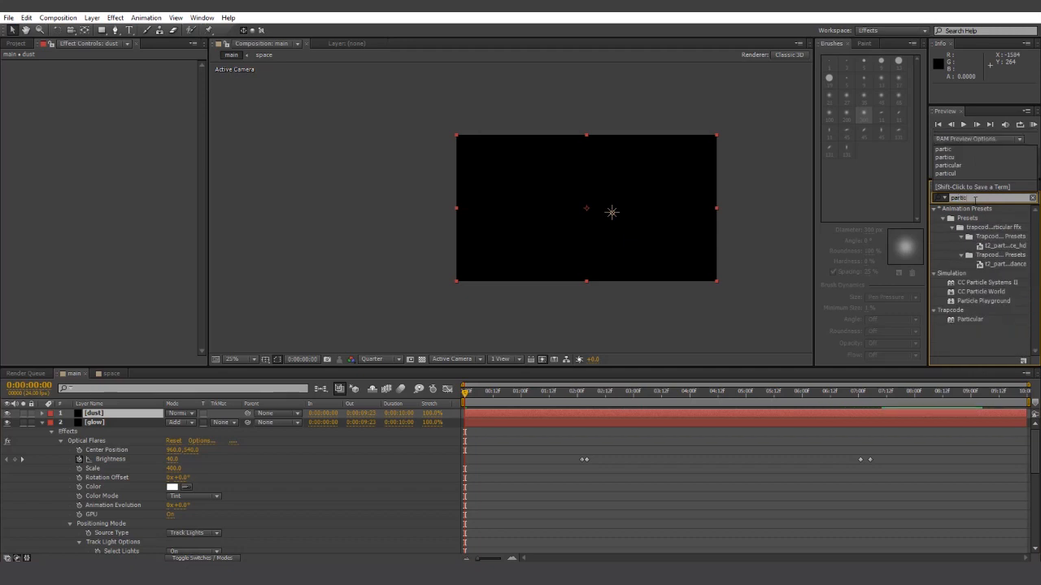
{"action": "left_click_drag", "start_coordinate": [969, 319], "coordinate": [122, 413]}
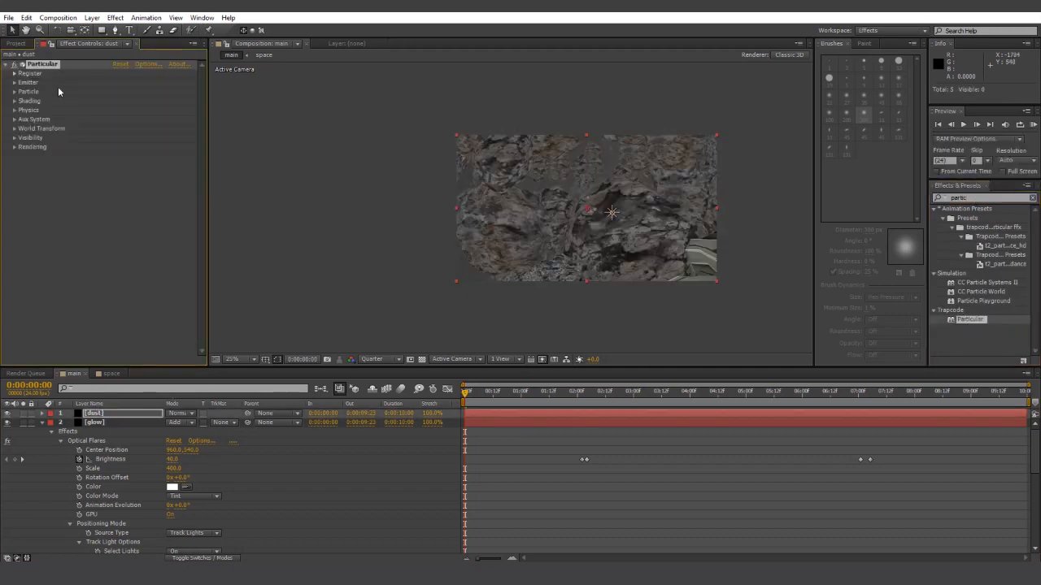
{"action": "left_click", "coordinate": [14, 81]}
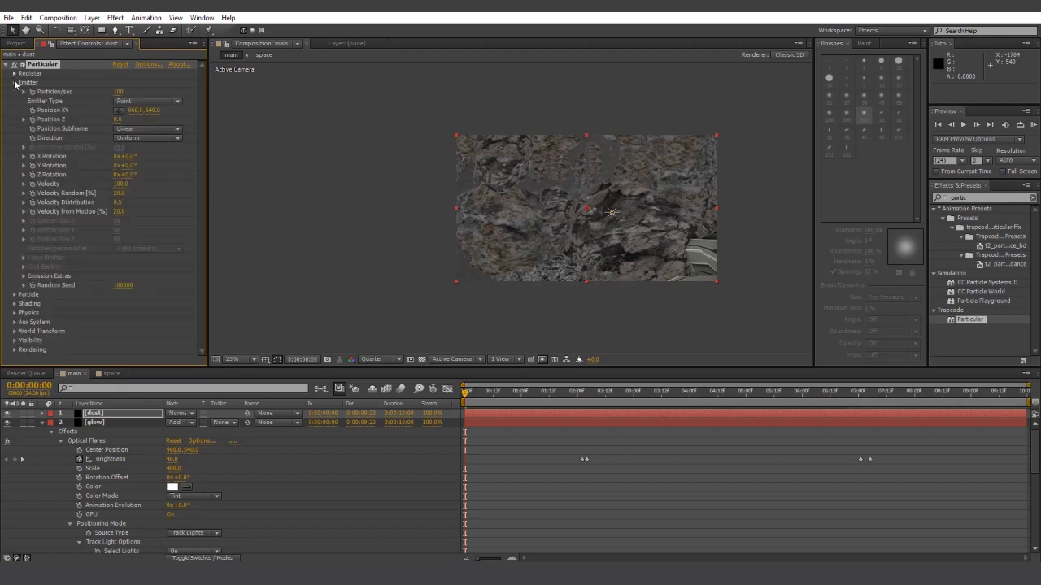
{"action": "left_click", "coordinate": [150, 102]}
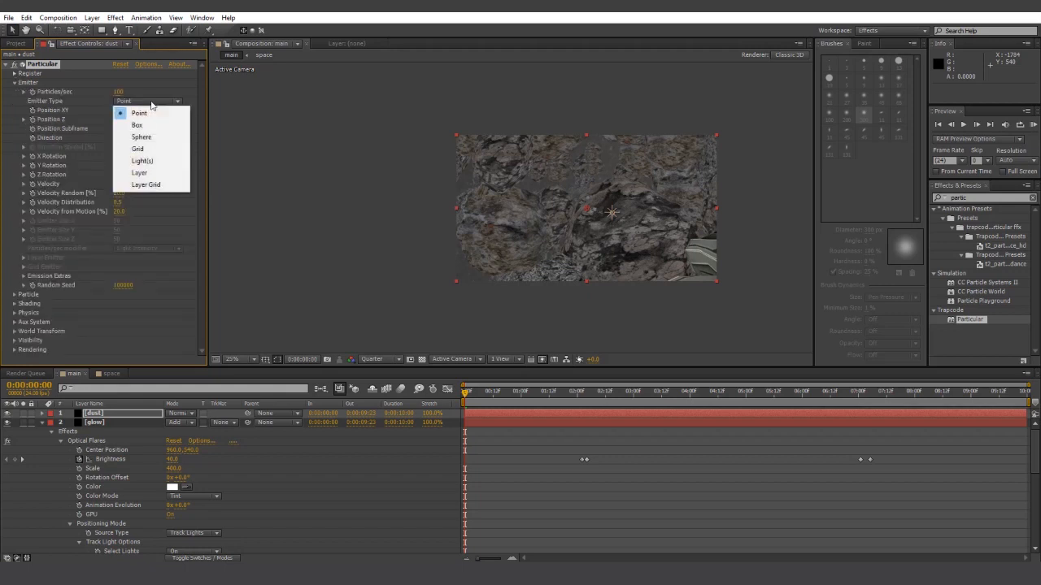
{"action": "left_click", "coordinate": [153, 164]}
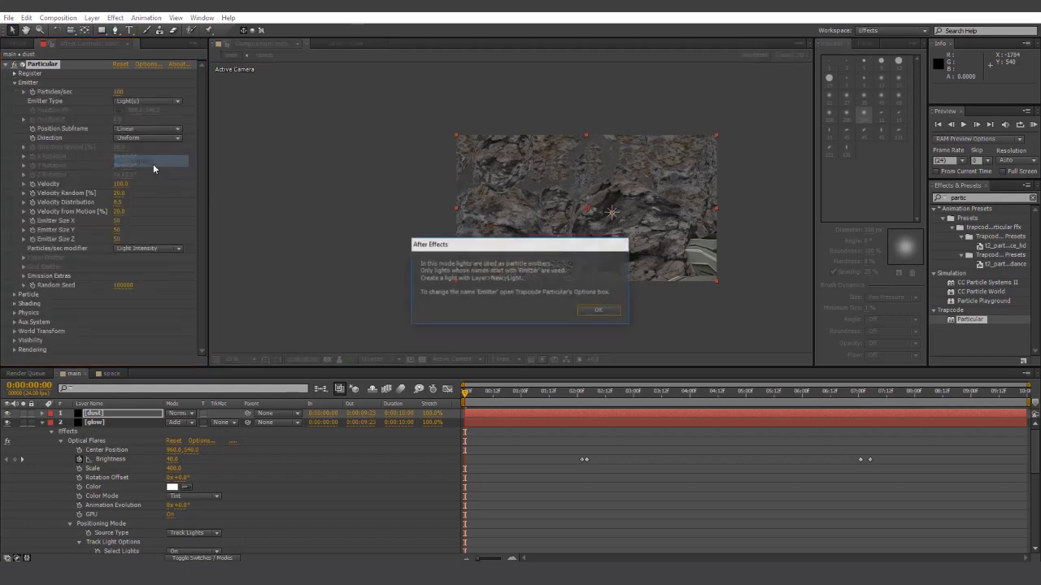
- Dismiss the light emitter notice and accept the 'particle' light name prefix in Particular's Options
{"action": "left_click", "coordinate": [597, 310]}
{"action": "left_click", "coordinate": [150, 65]}
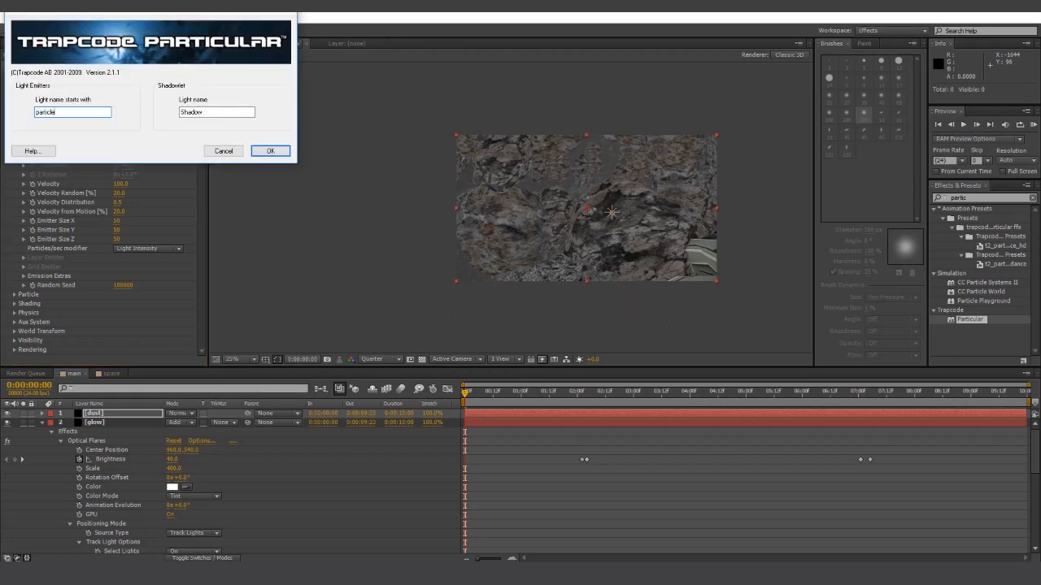
{"action": "left_click", "coordinate": [270, 151]}
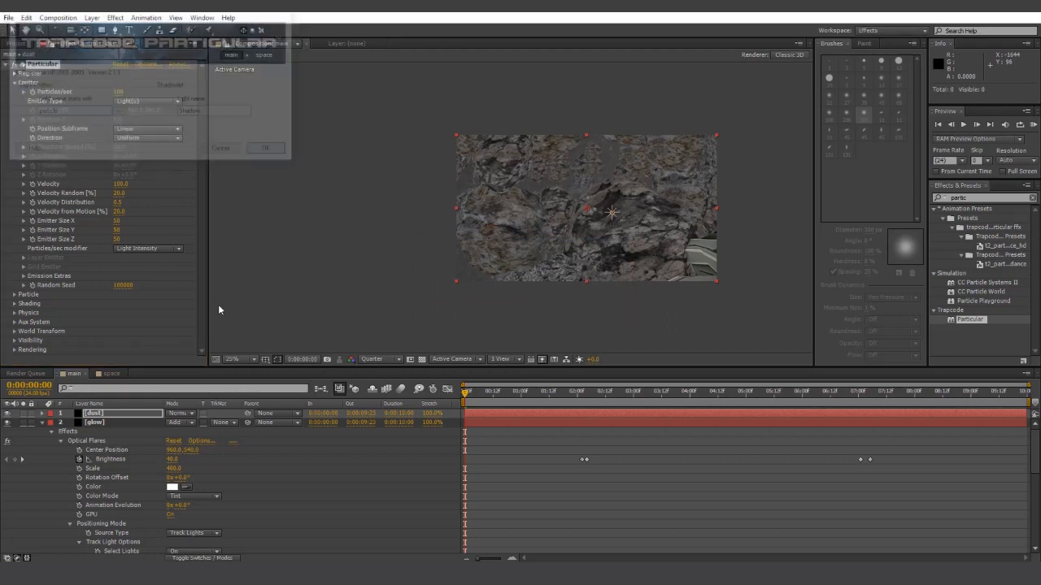
{"action": "left_click", "coordinate": [42, 423]}
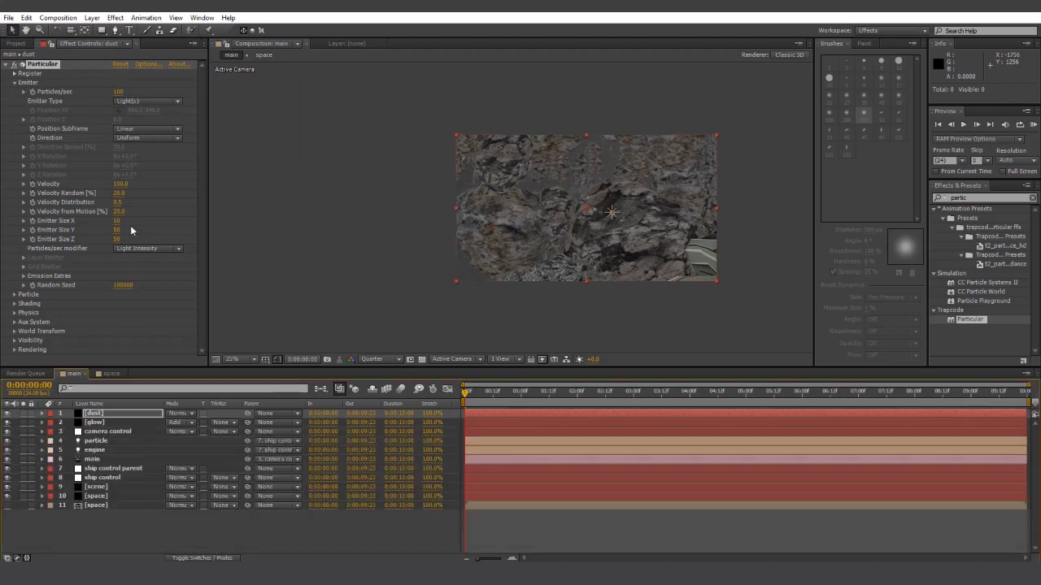
- Stop light intensity affecting the particle rate, adjust Pre Run, and preview the dust
{"action": "left_click", "coordinate": [132, 248]}
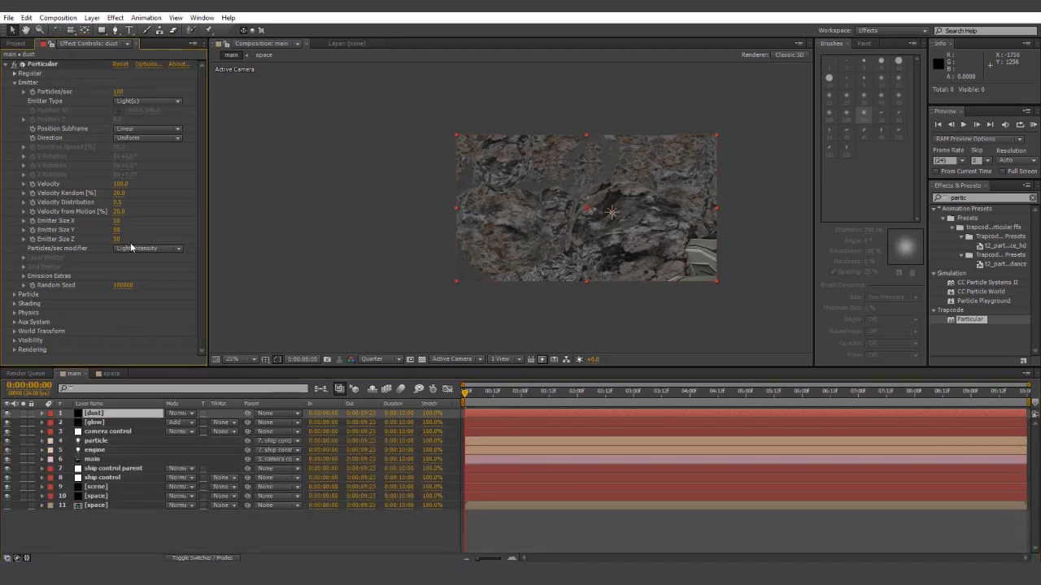
{"action": "left_click", "coordinate": [145, 298]}
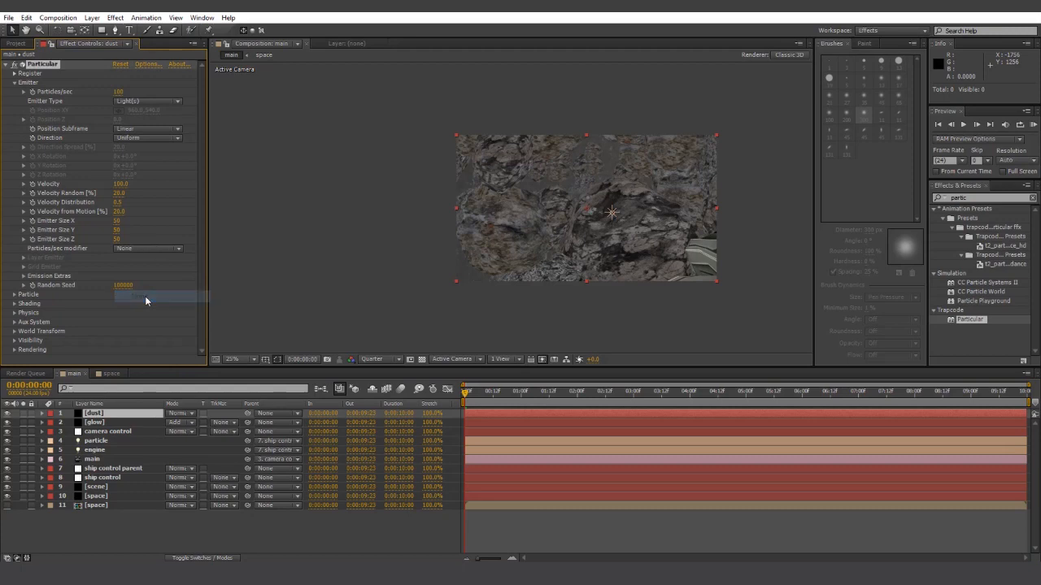
{"action": "left_click", "coordinate": [24, 277]}
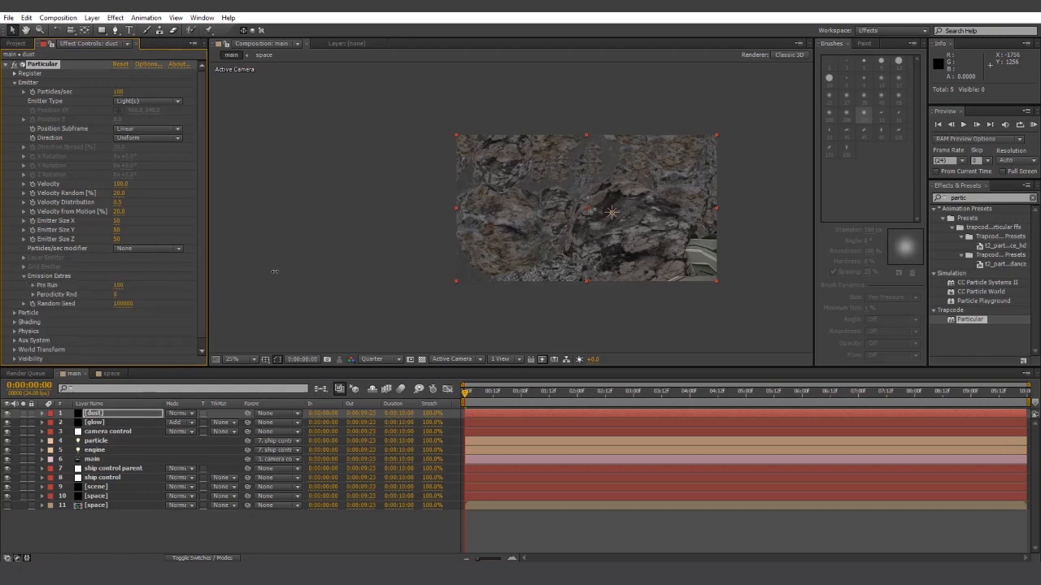
{"action": "left_click_drag", "start_coordinate": [275, 272], "coordinate": [275, 271]}
{"action": "key", "text": "space"}
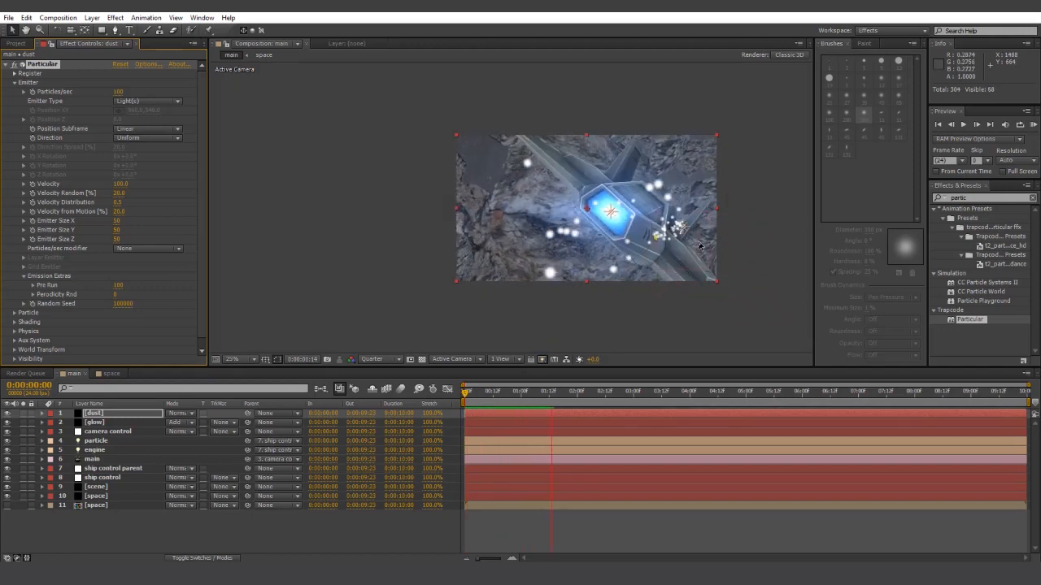
{"action": "key", "text": "space"}
- Set the dust emitter size to 1000 on X, Y and Z
{"action": "left_click", "coordinate": [116, 222]}
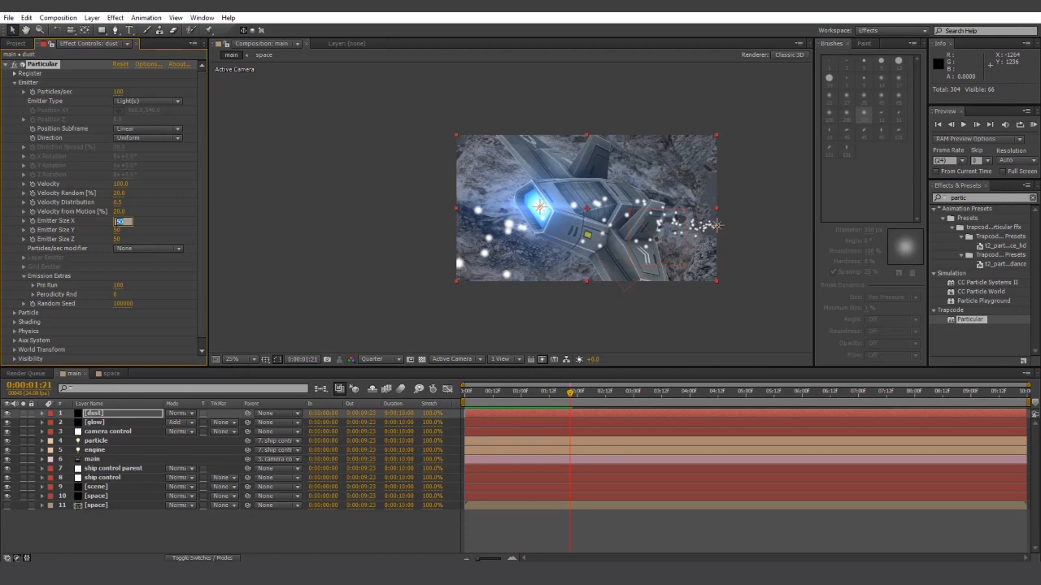
{"action": "type", "text": "500"}
{"action": "key", "text": "Tab"}
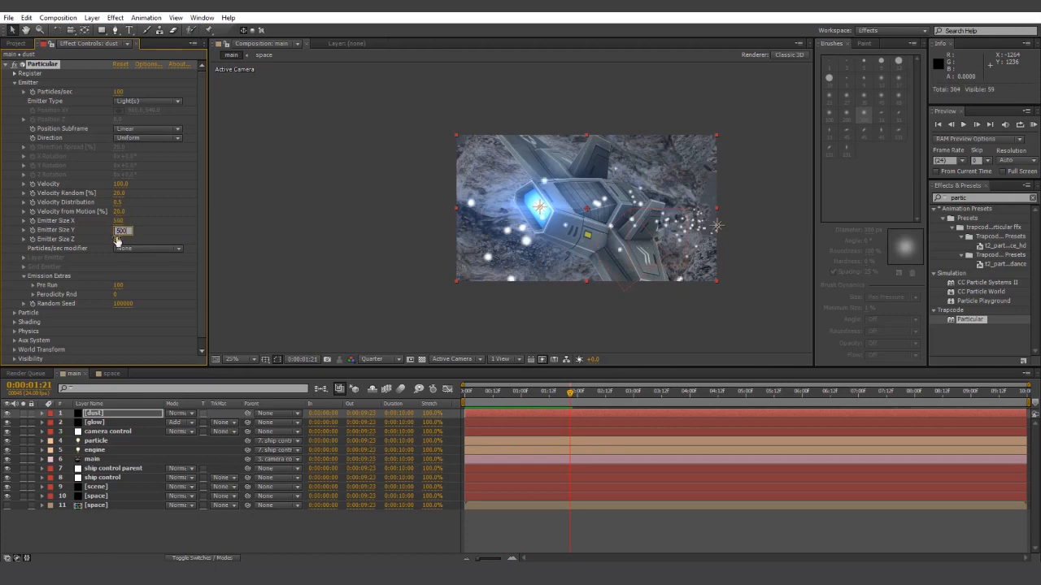
{"action": "key", "text": "Tab"}
{"action": "type", "text": "500"}
{"action": "left_click", "coordinate": [163, 226]}
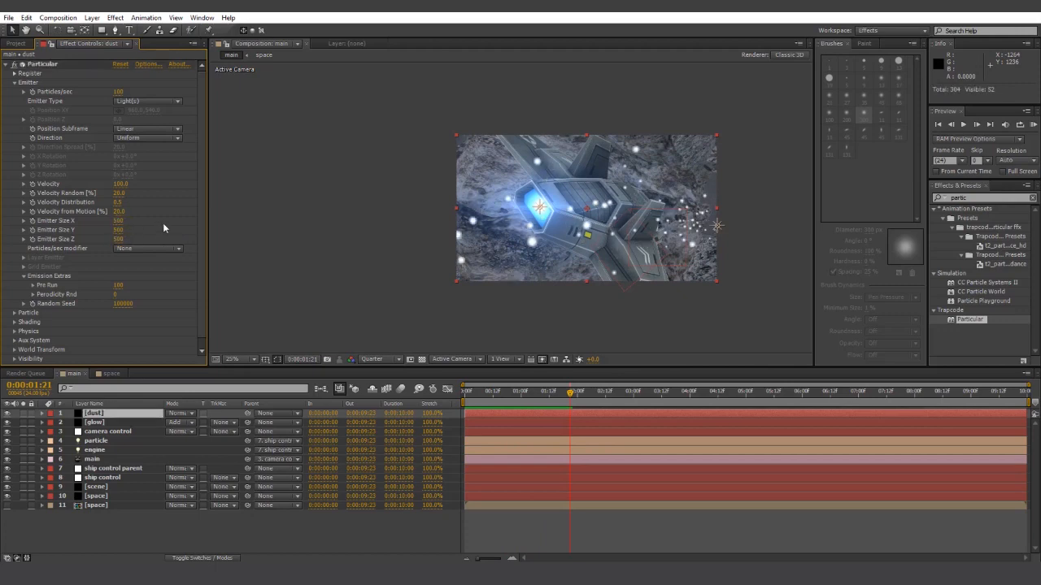
{"action": "left_click", "coordinate": [117, 222]}
{"action": "type", "text": "100"}
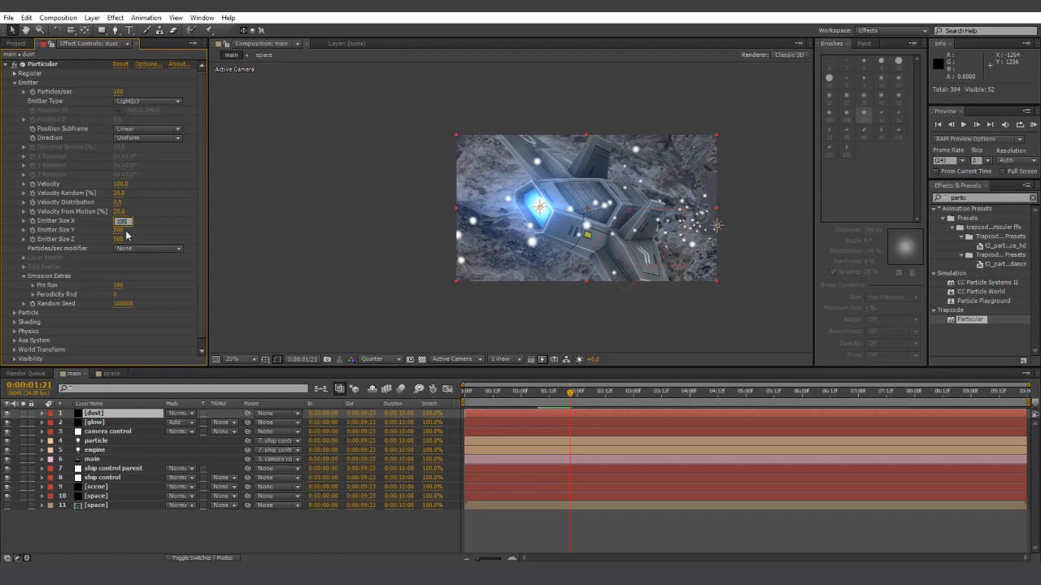
{"action": "type", "text": "0"}
{"action": "key", "text": "Tab"}
{"action": "type", "text": "10"}
{"action": "key", "text": "Tab"}
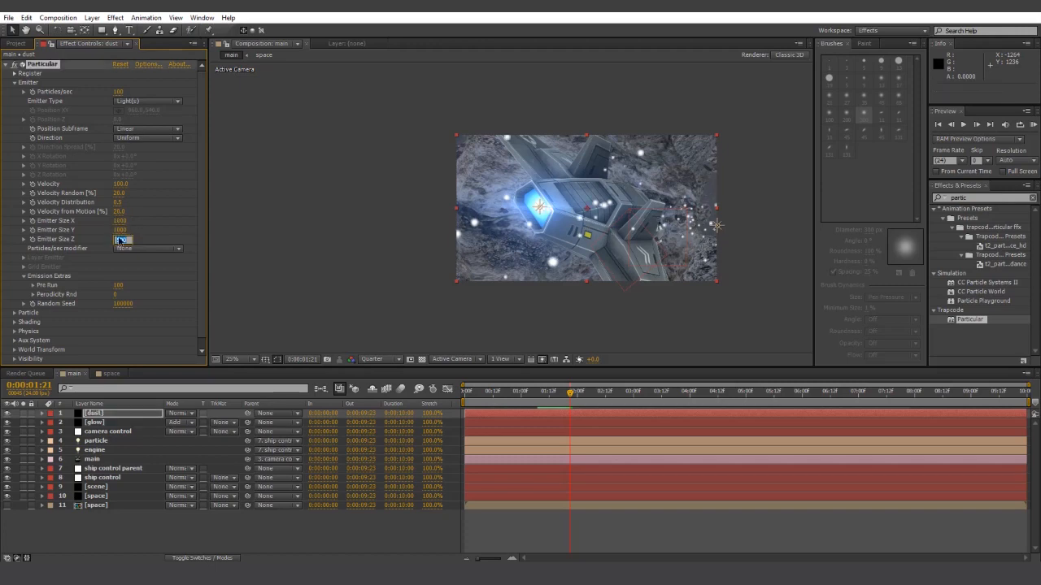
{"action": "left_click", "coordinate": [174, 217]}
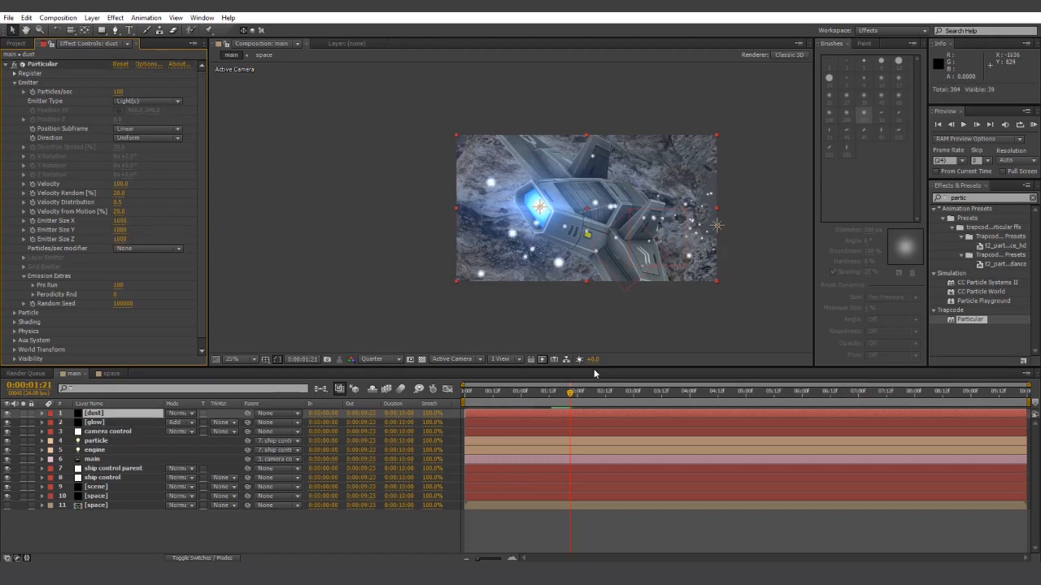
- Set Pre Run to 10 at the start of the shot and preview the dust
{"action": "left_click_drag", "start_coordinate": [529, 394], "coordinate": [457, 401]}
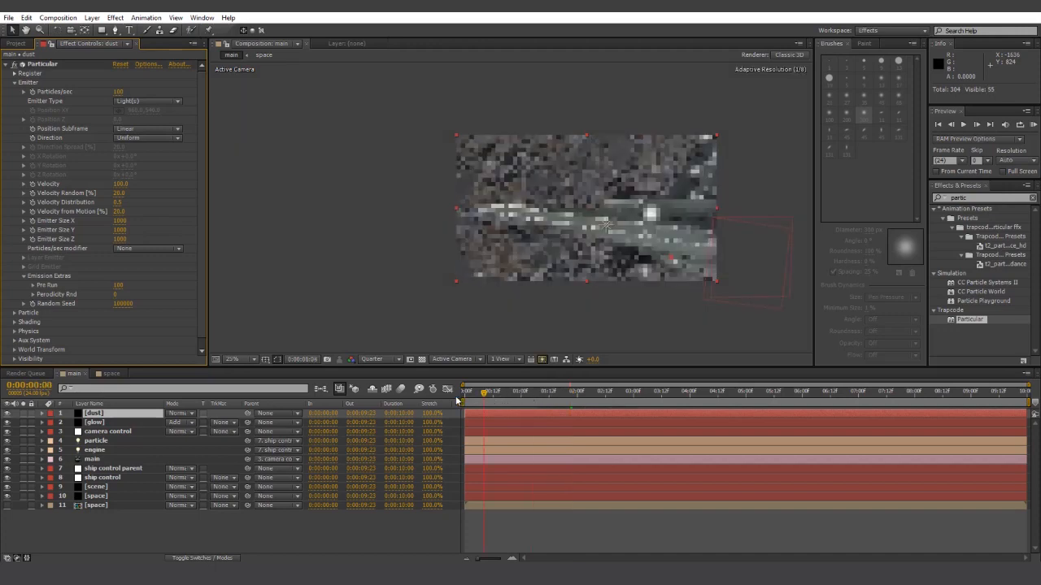
{"action": "left_click", "coordinate": [119, 285]}
{"action": "type", "text": "1"}
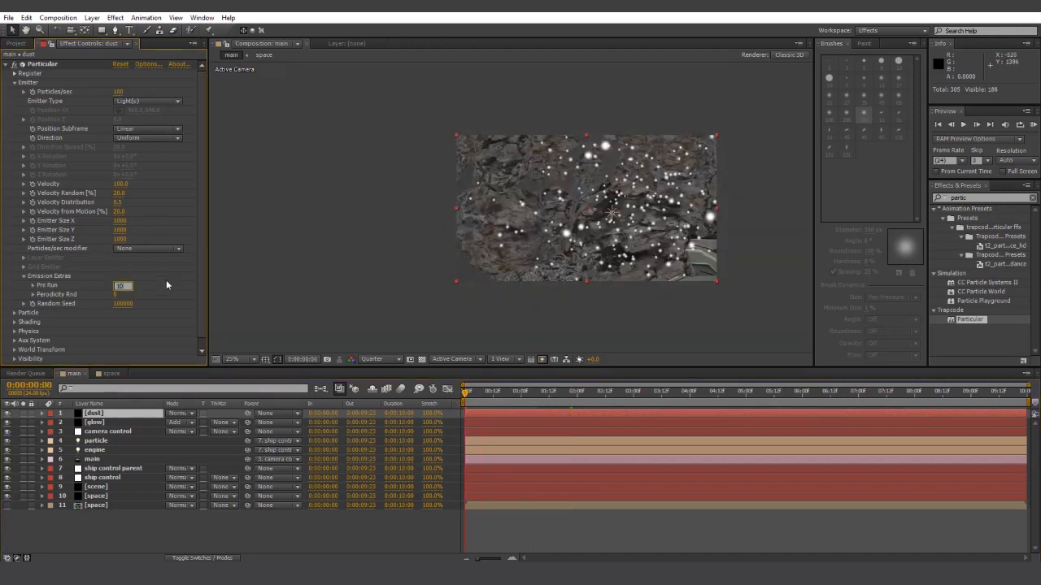
{"action": "type", "text": "0"}
{"action": "key", "text": "Return"}
{"action": "key", "text": "space"}
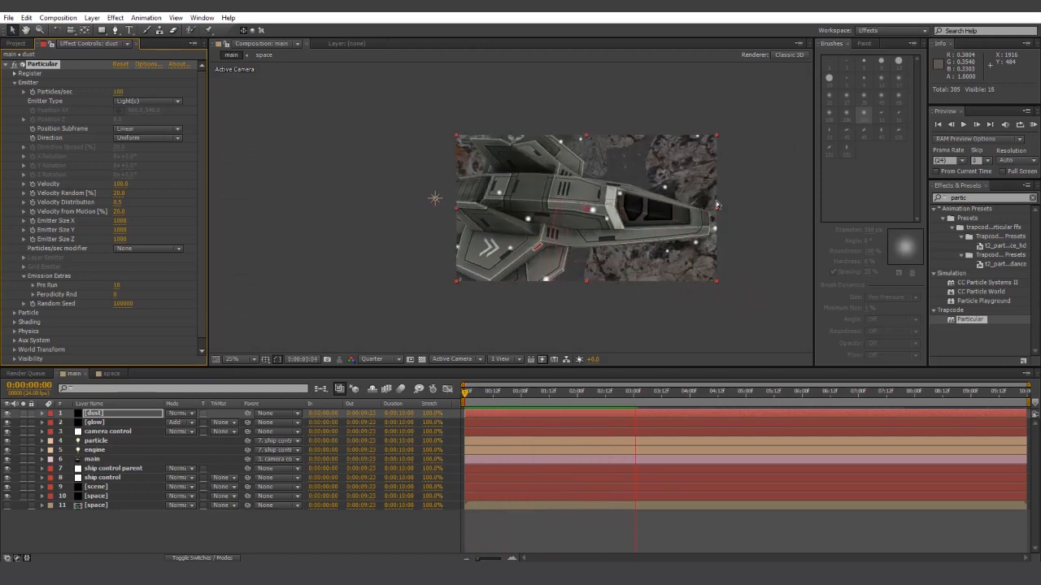
- Set the dust's Velocity and Velocity from Motion both to 0
{"action": "key", "text": "space"}
{"action": "left_click", "coordinate": [121, 184]}
{"action": "type", "text": "0"}
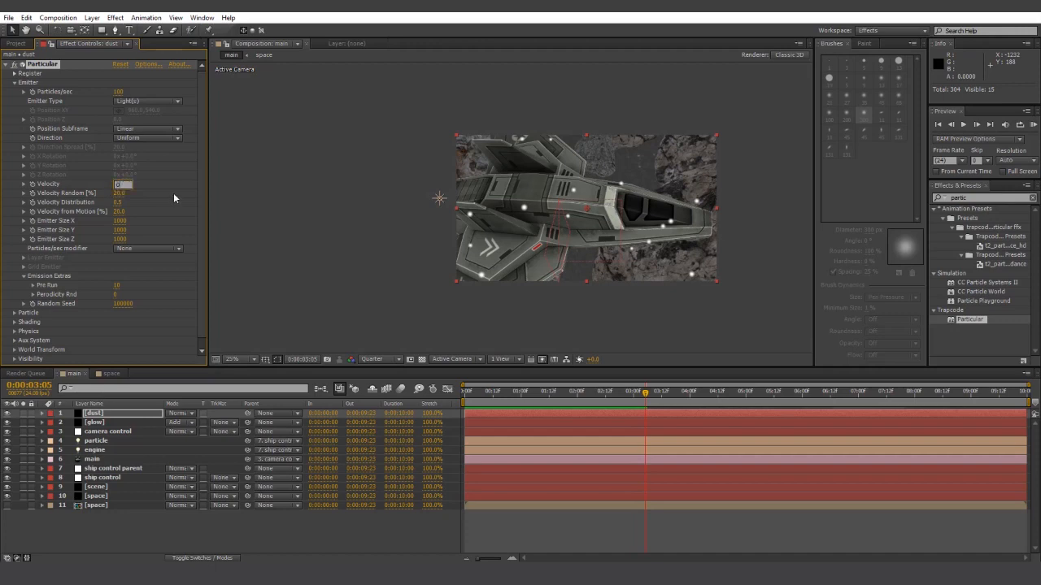
{"action": "key", "text": "Return"}
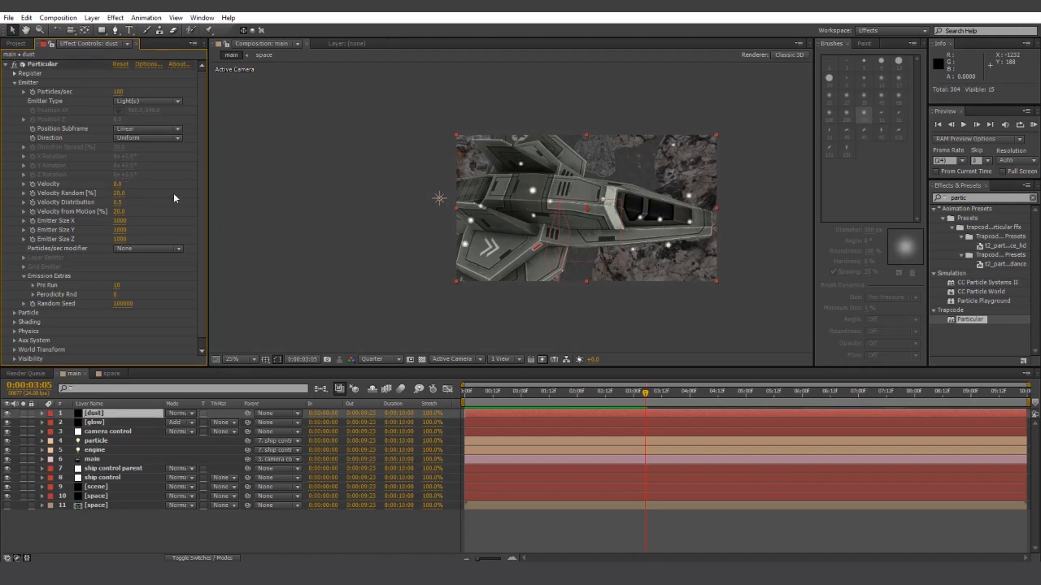
{"action": "left_click", "coordinate": [119, 211]}
{"action": "type", "text": "0"}
{"action": "key", "text": "Return"}
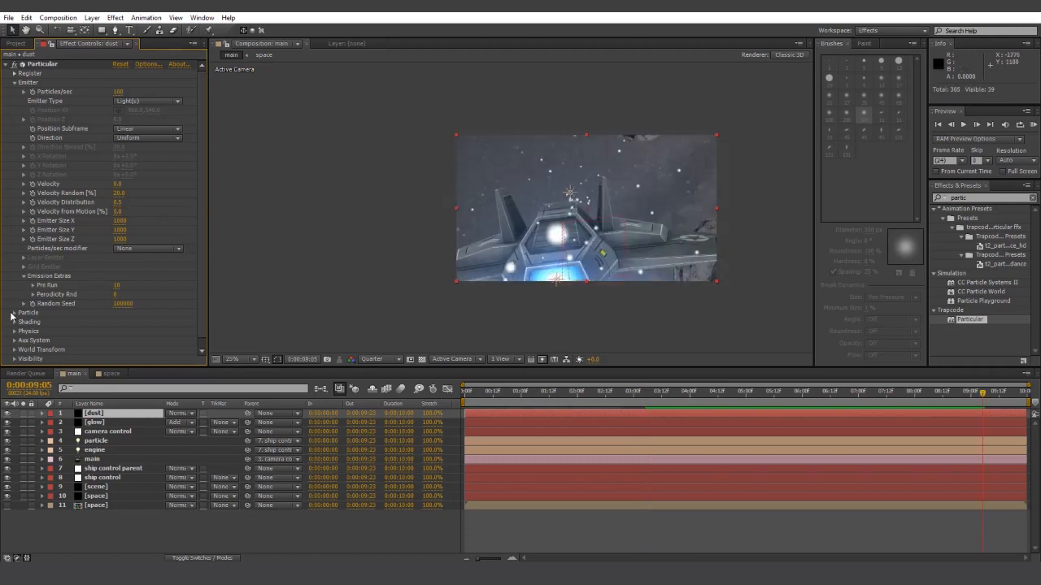
- Set particle Life to 1 second, reveal Opacity over Life, and preview from 0:00:01:07
{"action": "left_click", "coordinate": [13, 313]}
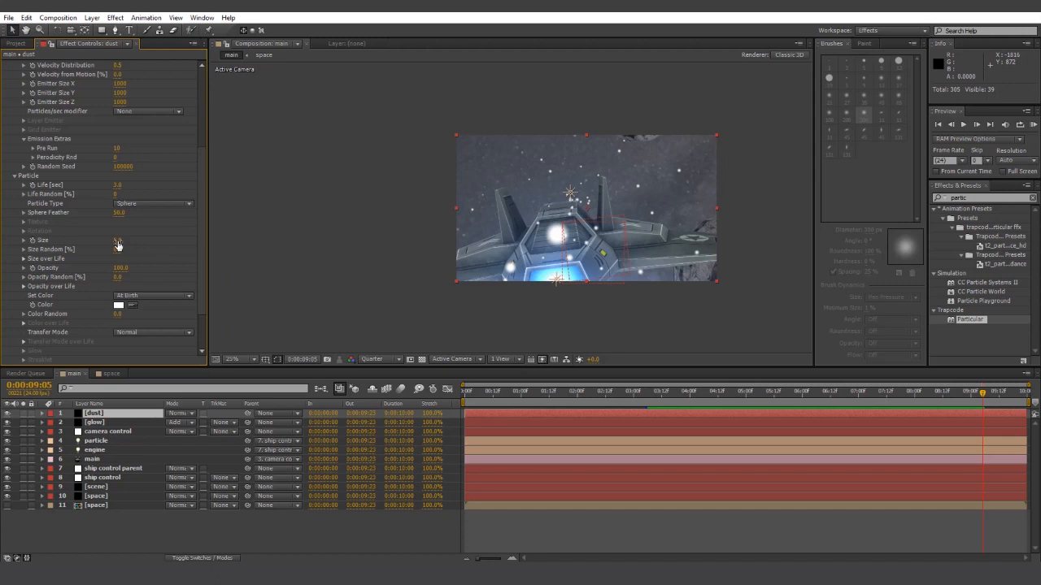
{"action": "scroll", "coordinate": [202, 175], "scroll_direction": "up", "scroll_amount": 2}
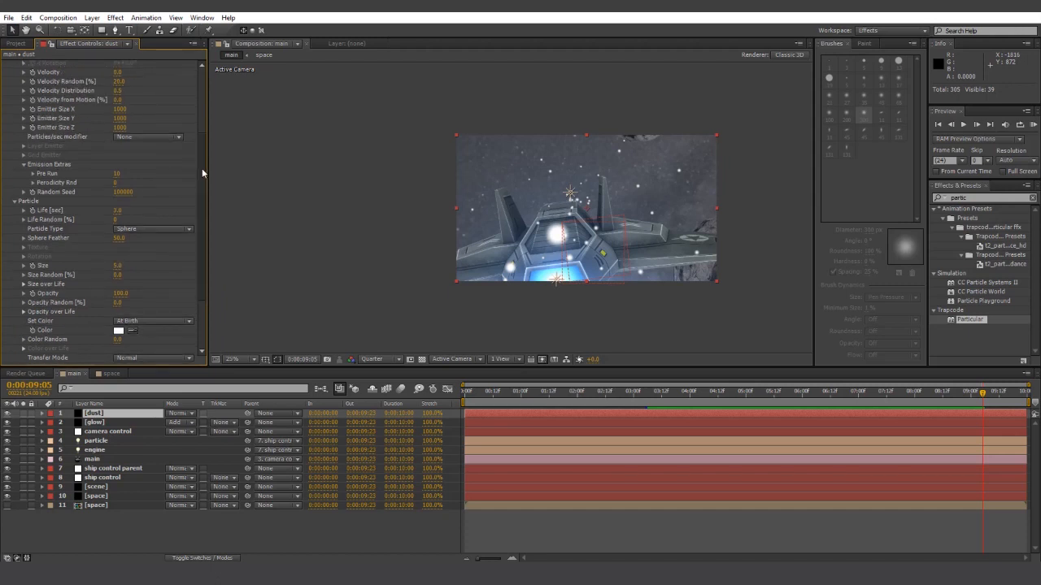
{"action": "left_click", "coordinate": [118, 210]}
{"action": "type", "text": "1"}
{"action": "key", "text": "Return"}
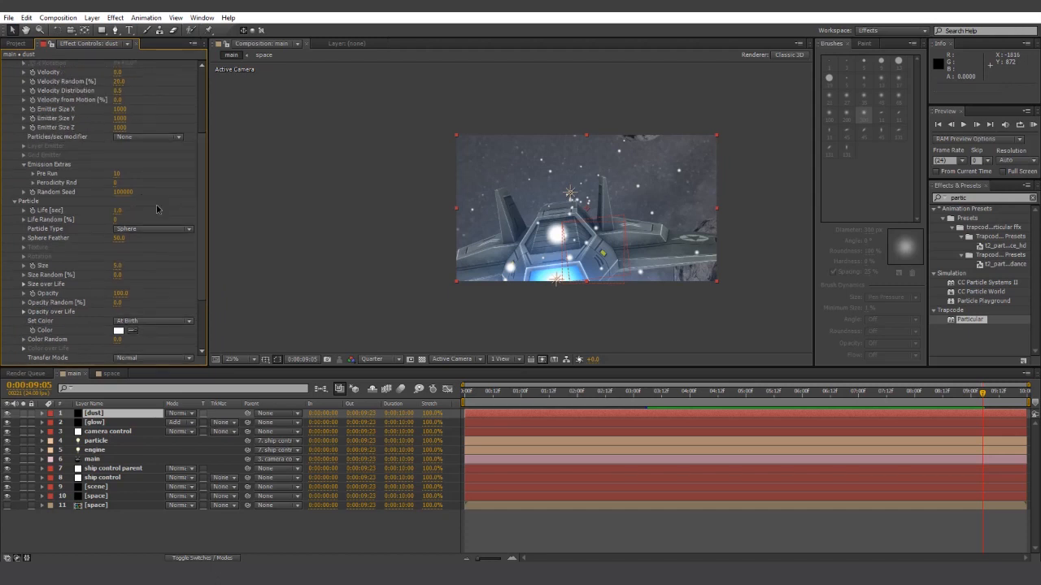
{"action": "left_click", "coordinate": [23, 312]}
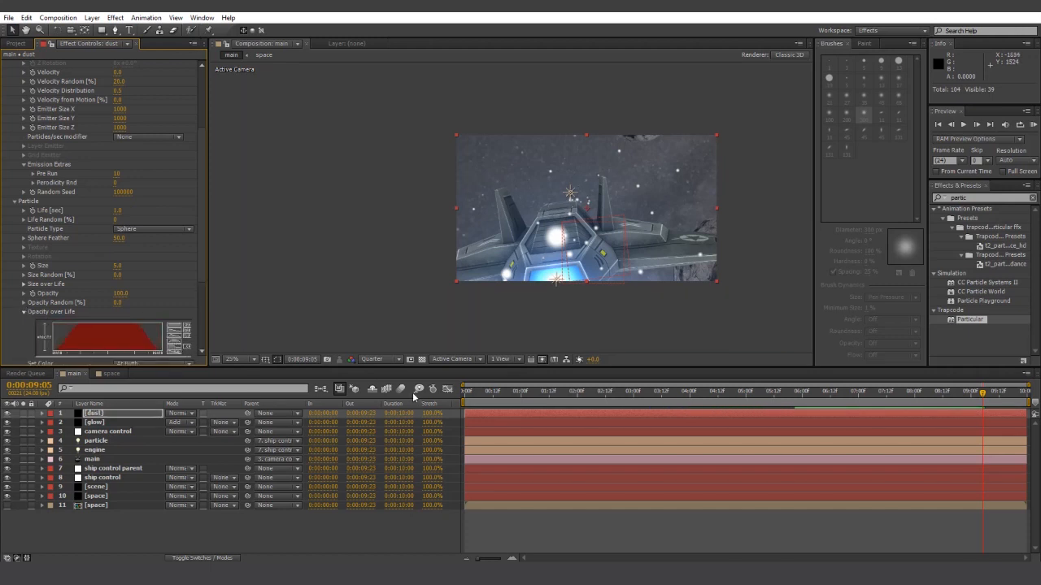
{"action": "left_click", "coordinate": [539, 396]}
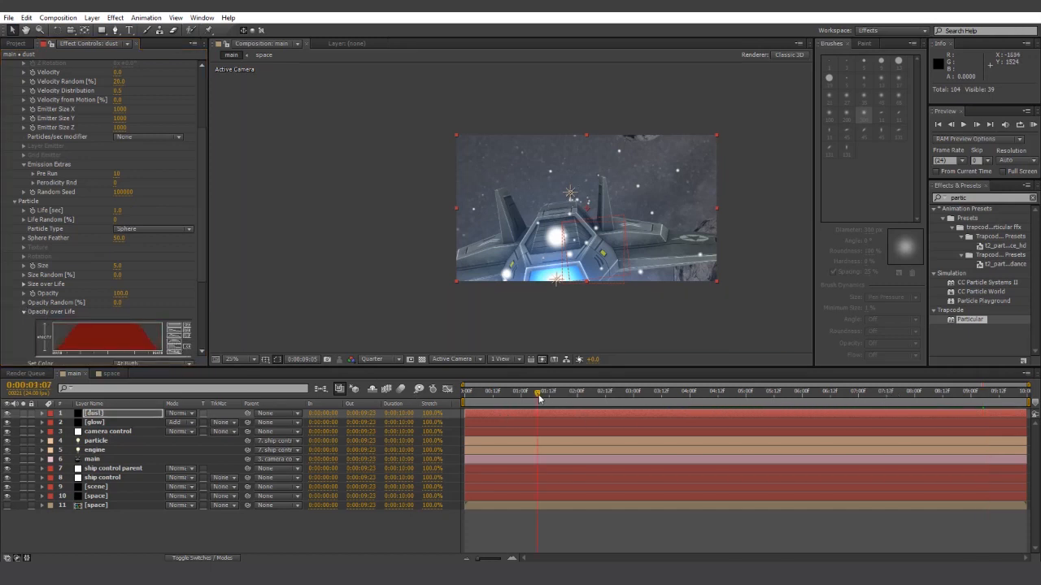
{"action": "key", "text": "space"}
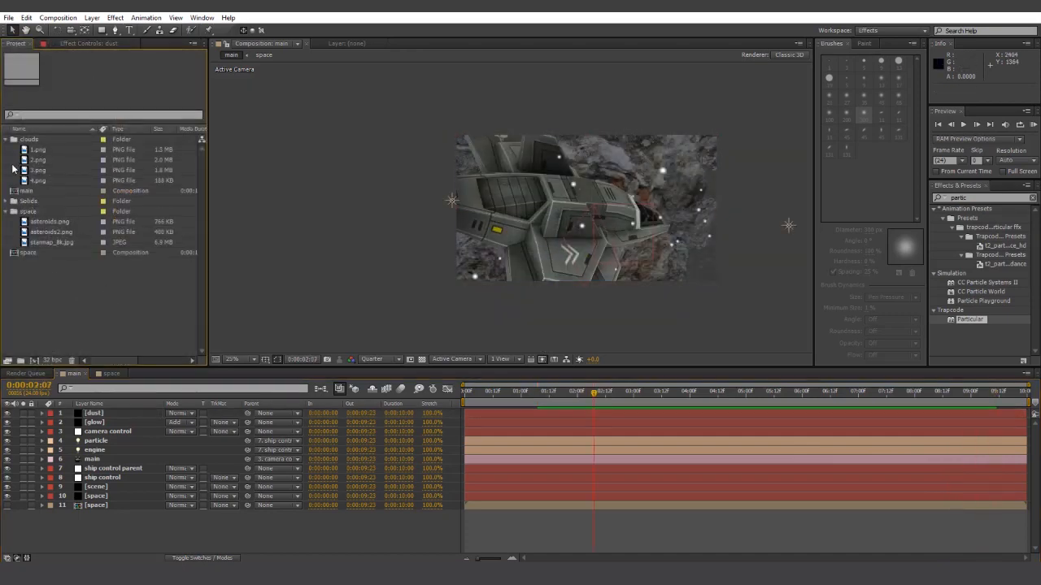
- Duplicate the main composition as main 2 and open it
{"action": "left_click", "coordinate": [27, 191]}
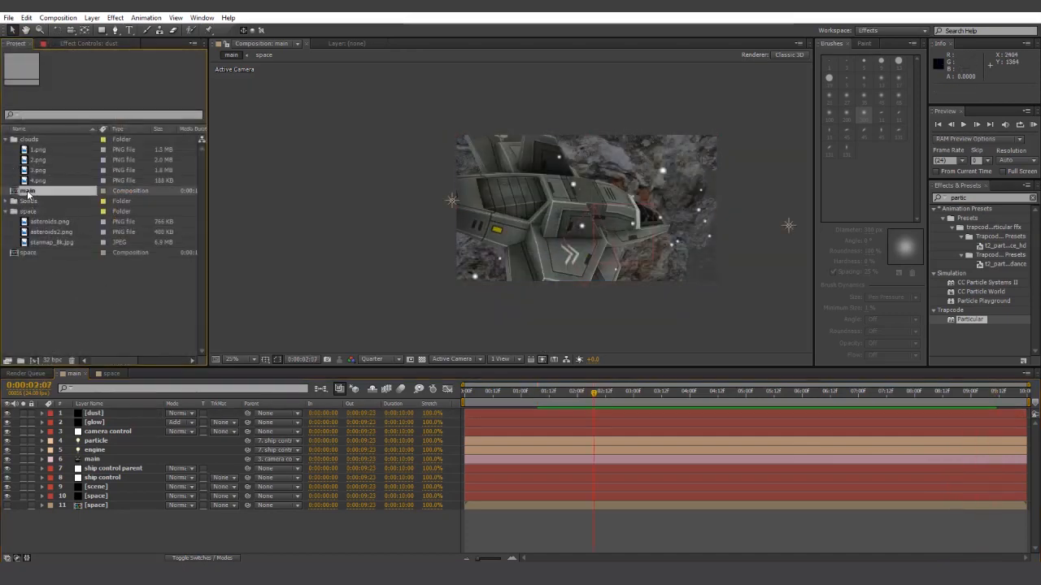
{"action": "key", "text": "ctrl+d"}
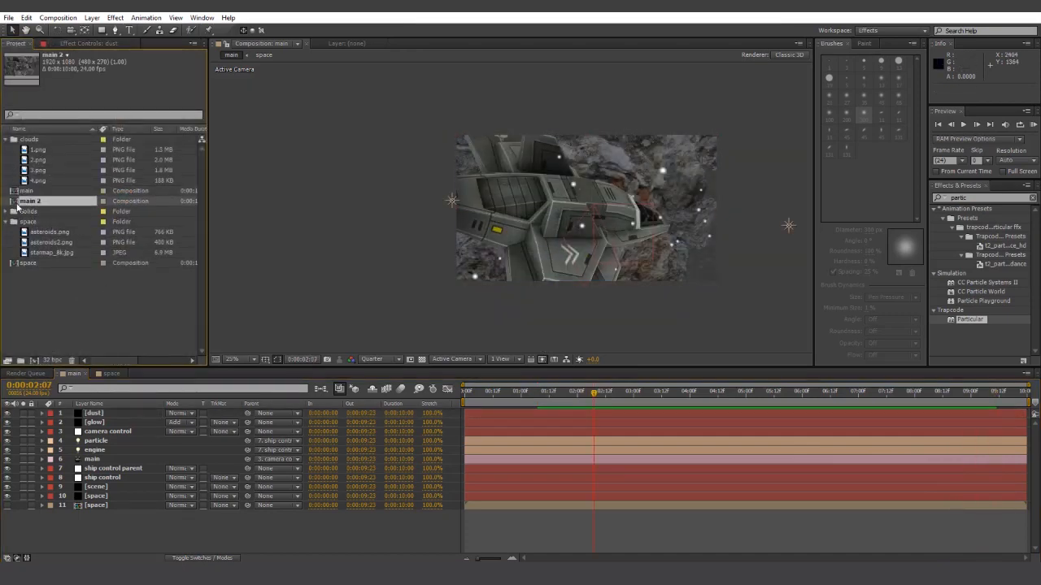
{"action": "double_click", "coordinate": [29, 200]}
- Delete the dust, glow, particle, engine and space layers from main 2
{"action": "left_click", "coordinate": [105, 413]}
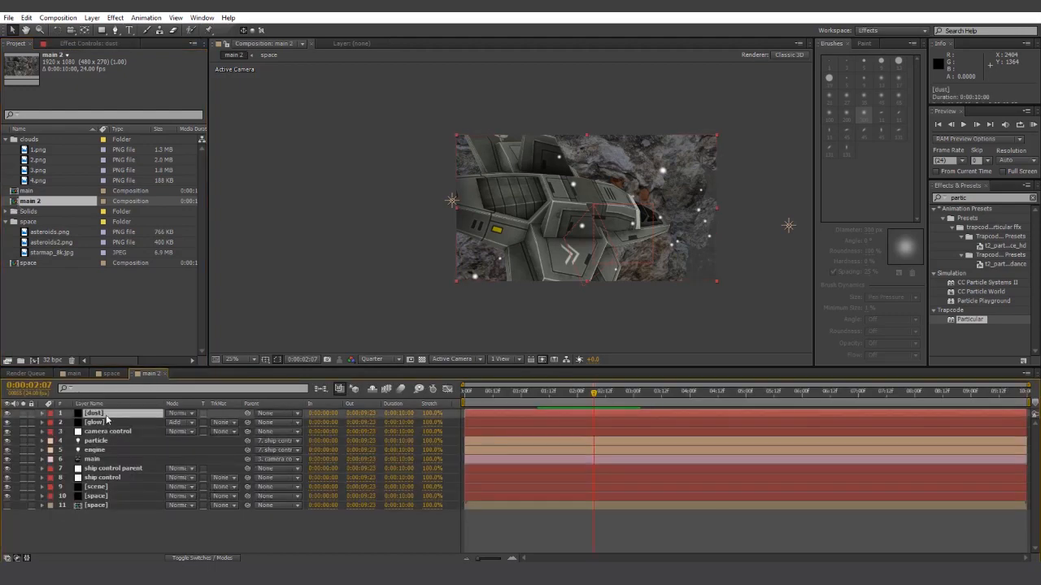
{"action": "left_click", "coordinate": [107, 423], "text": "shift"}
{"action": "left_click", "coordinate": [104, 441], "text": "ctrl"}
{"action": "left_click", "coordinate": [104, 449], "text": "ctrl"}
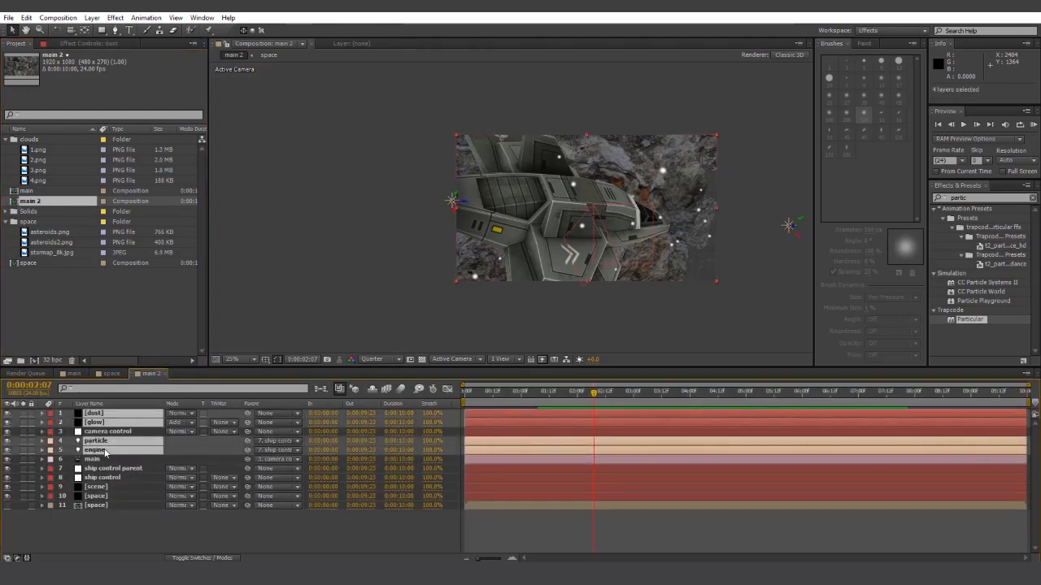
{"action": "key", "text": "Delete"}
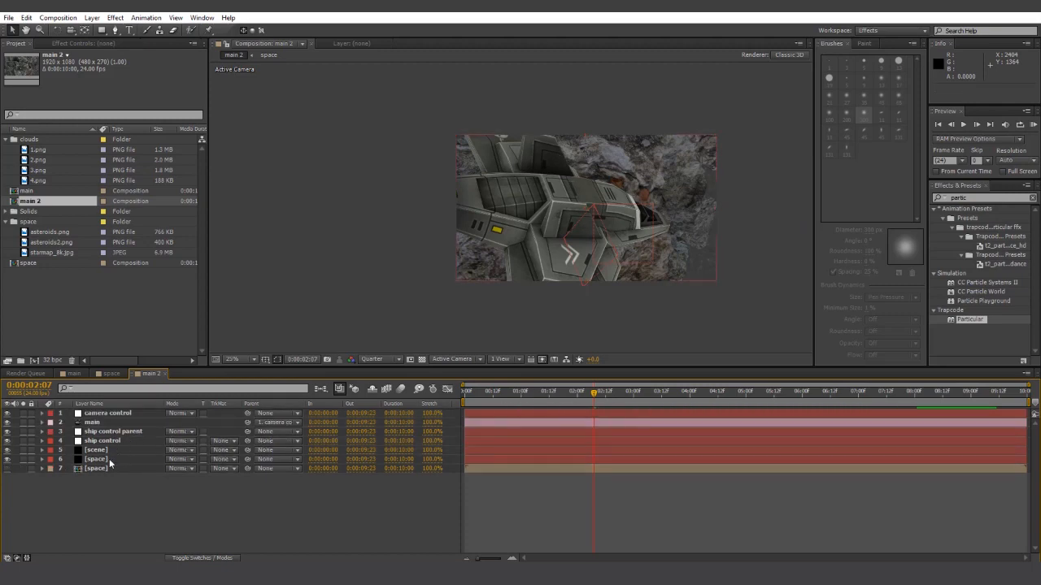
{"action": "left_click", "coordinate": [105, 461]}
{"action": "key", "text": "Delete"}
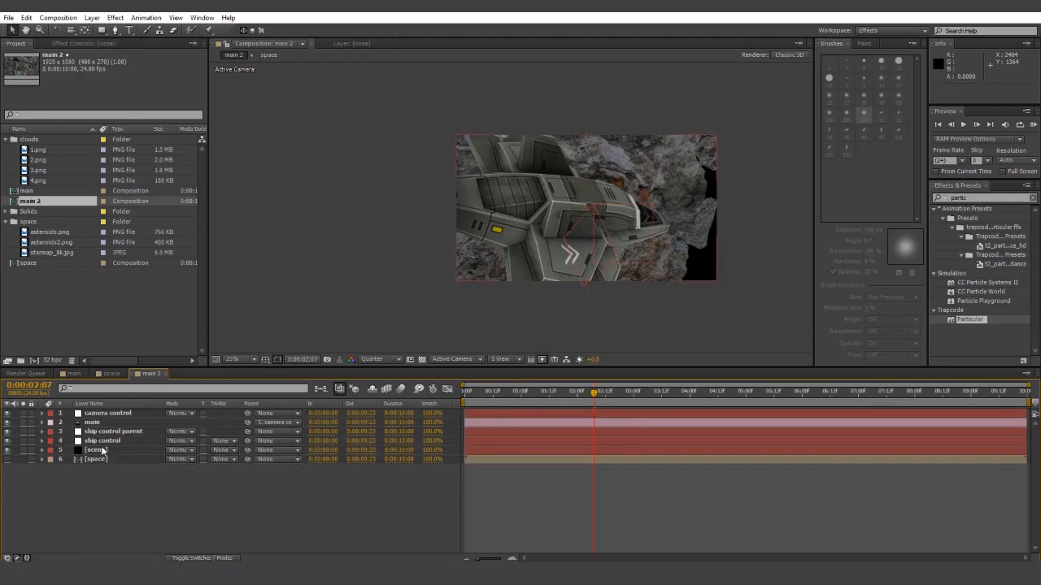
- Bring up the scene layer's Element Output settings and its render display choices
{"action": "left_click", "coordinate": [104, 450]}
{"action": "left_click", "coordinate": [92, 45]}
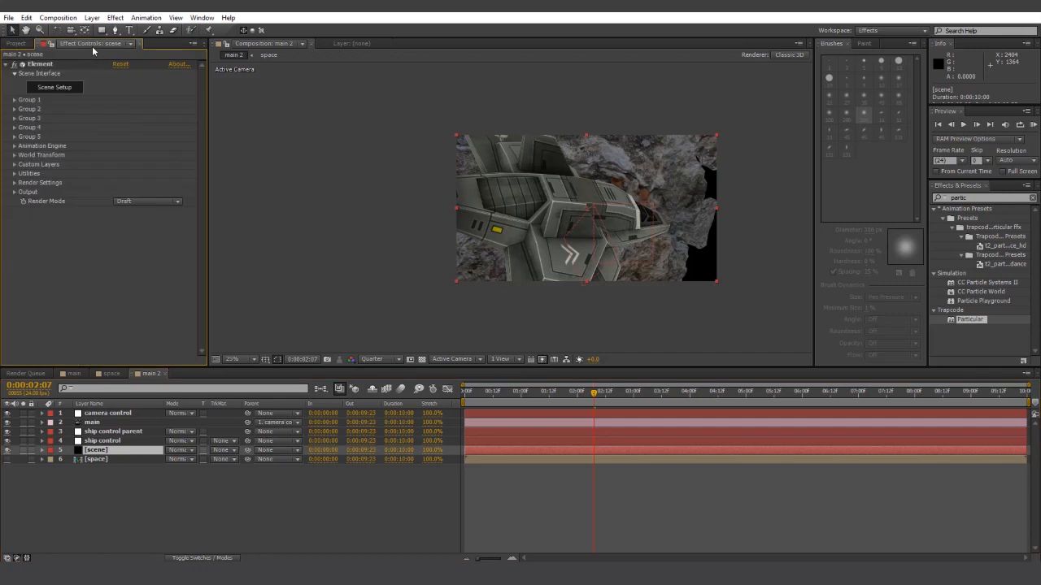
{"action": "left_click", "coordinate": [14, 109]}
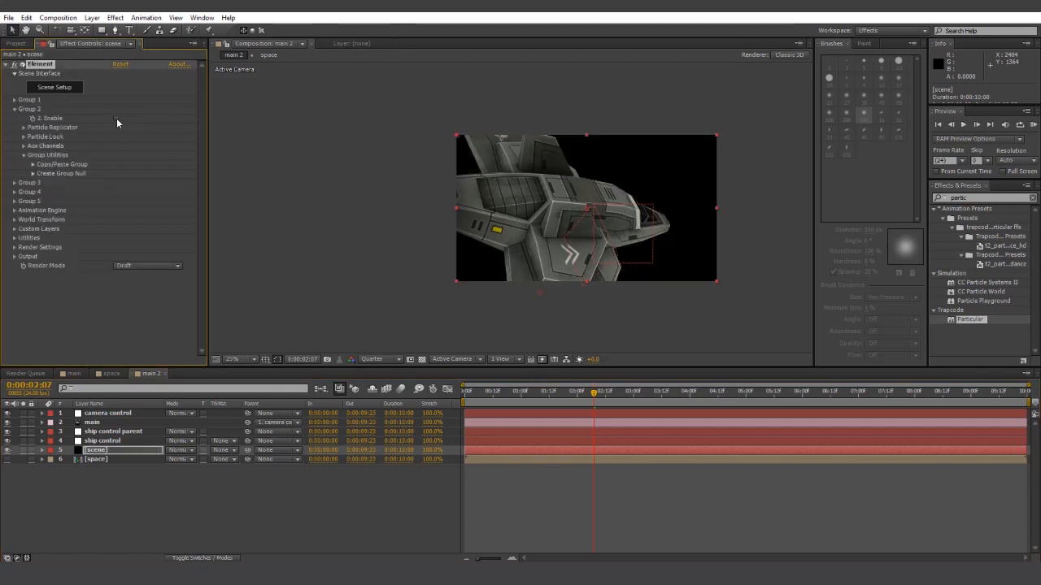
{"action": "left_click", "coordinate": [14, 247]}
{"action": "scroll", "coordinate": [170, 289], "scroll_direction": "down", "scroll_amount": 1}
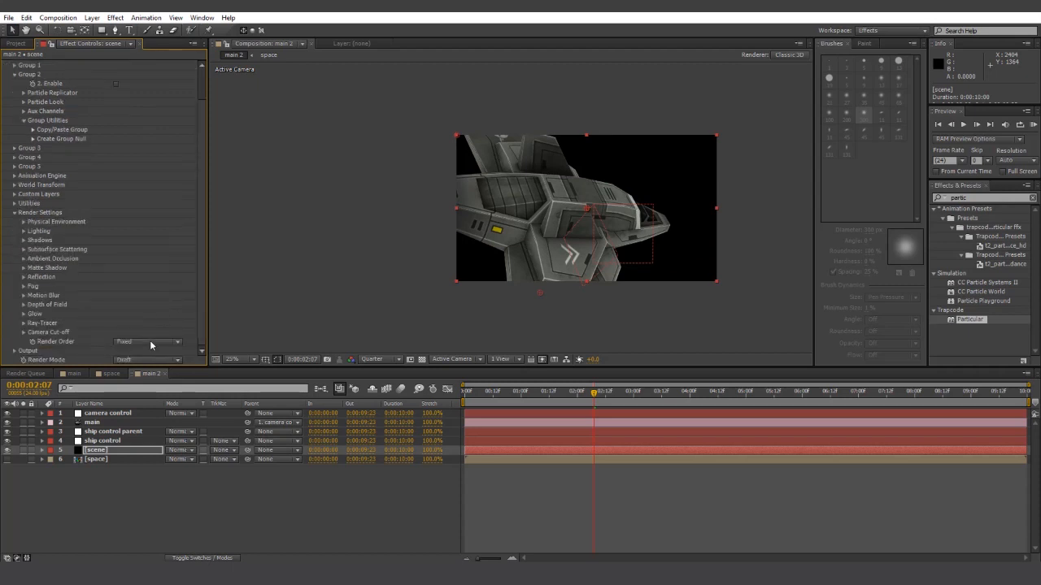
{"action": "left_click", "coordinate": [15, 213]}
{"action": "left_click", "coordinate": [15, 258]}
{"action": "scroll", "coordinate": [156, 234], "scroll_direction": "down", "scroll_amount": 3}
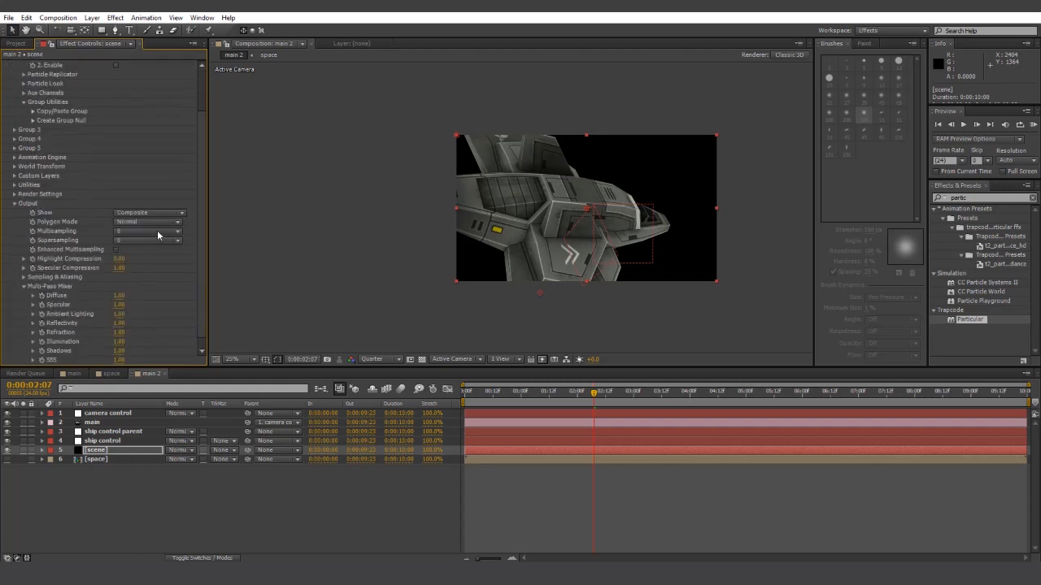
{"action": "left_click", "coordinate": [163, 215]}
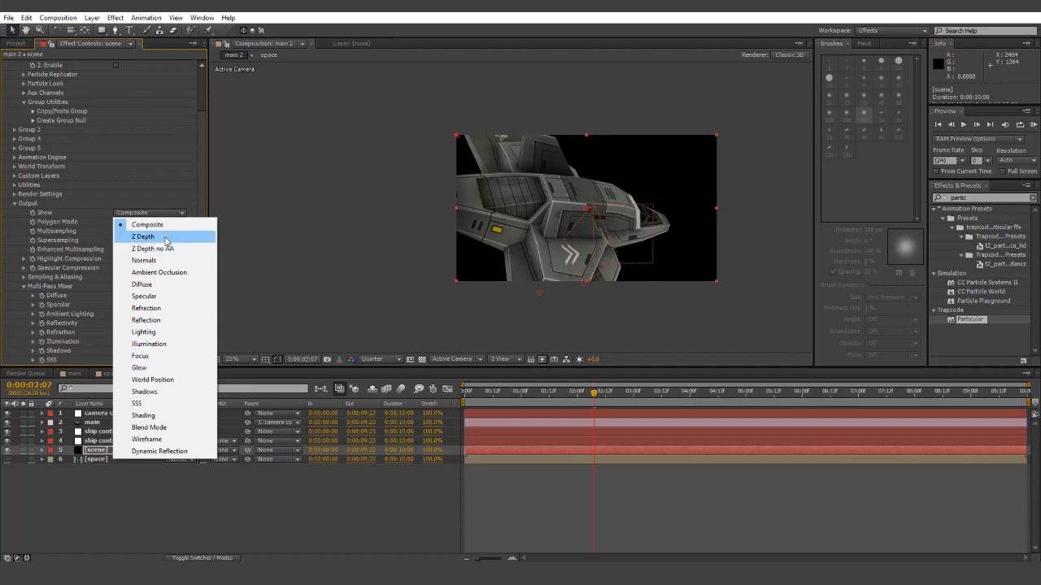
- Output a Z Depth pass with Z Depth End 0 and Start raised to about 1670, checked over time
{"action": "left_click", "coordinate": [143, 237]}
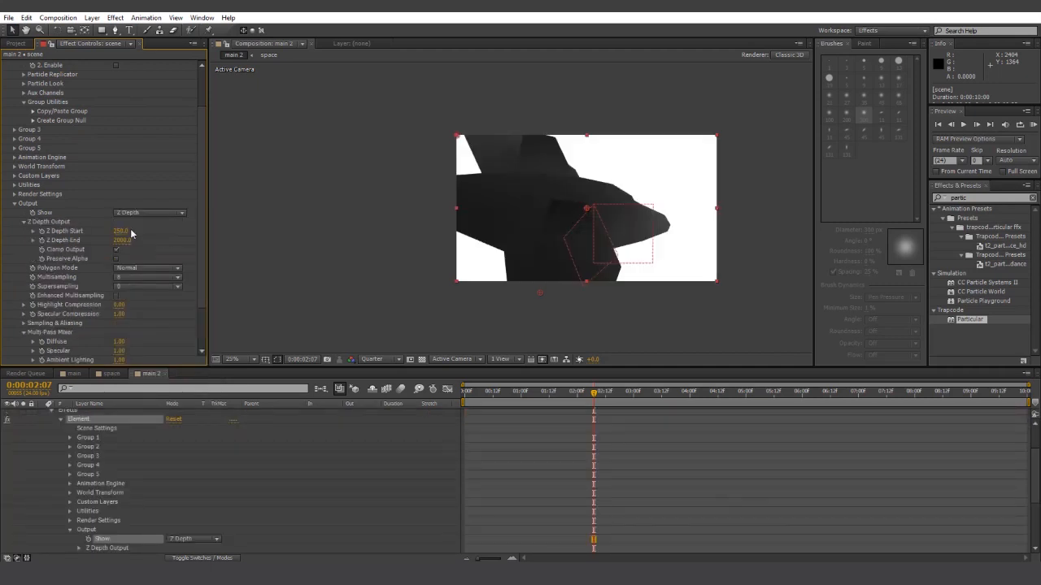
{"action": "left_click", "coordinate": [119, 234]}
{"action": "type", "text": "0"}
{"action": "key", "text": "Tab"}
{"action": "type", "text": "0"}
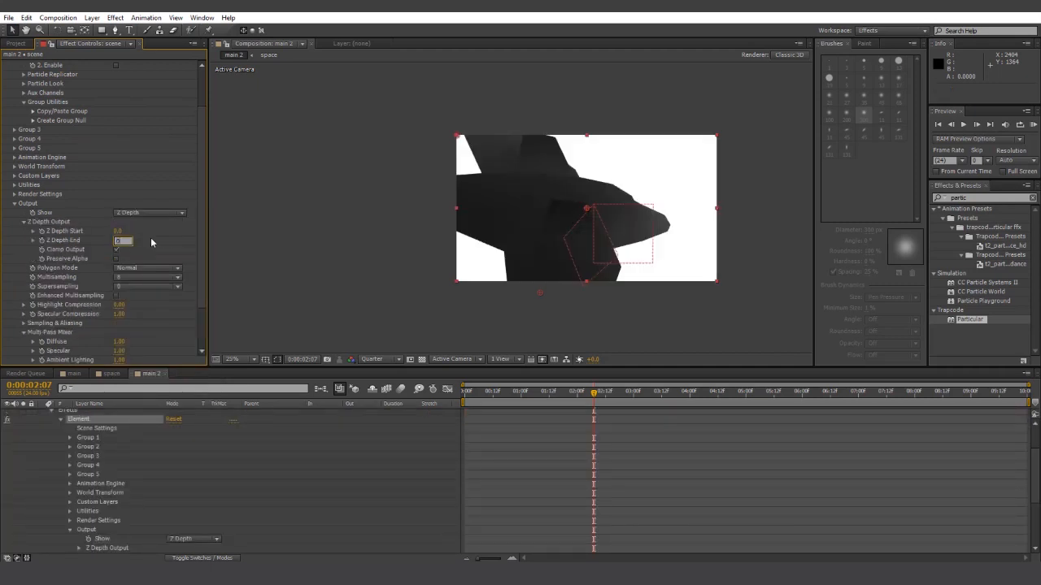
{"action": "left_click", "coordinate": [151, 240]}
{"action": "left_click_drag", "start_coordinate": [118, 231], "coordinate": [142, 232]}
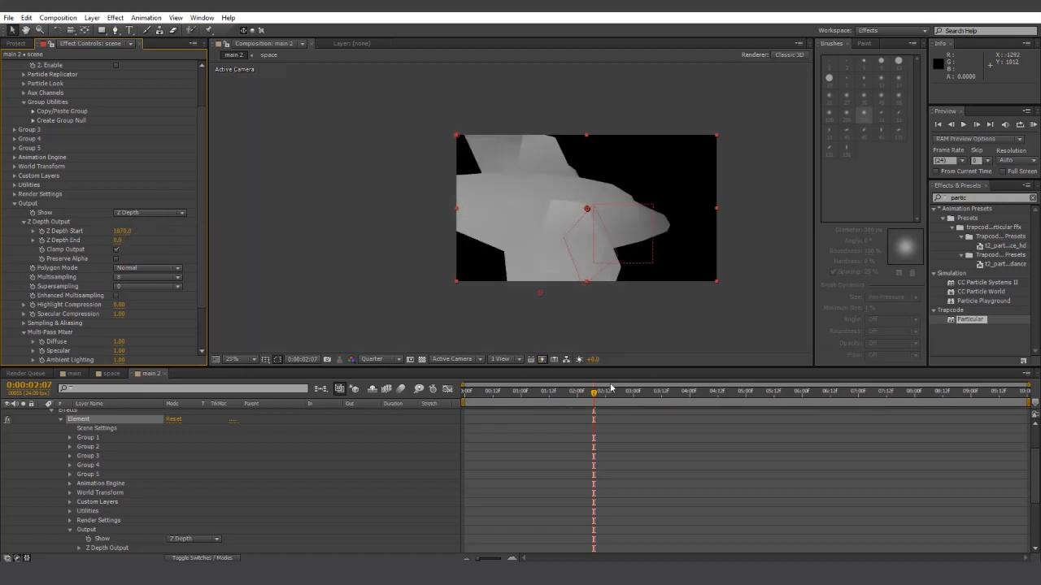
{"action": "left_click_drag", "start_coordinate": [611, 389], "coordinate": [459, 410]}
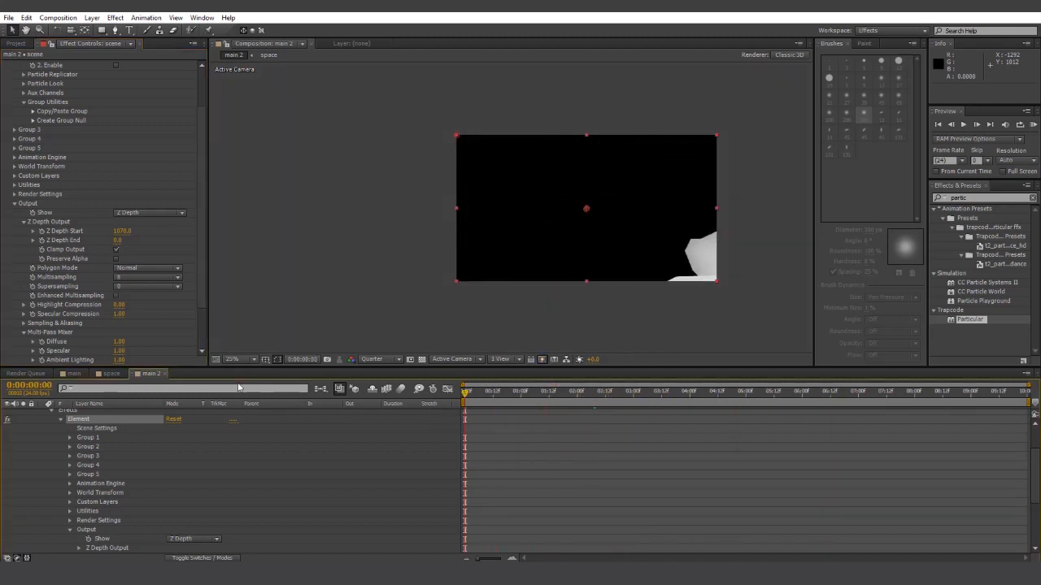
- Rename the main 2 composition to z
{"action": "left_click", "coordinate": [14, 43]}
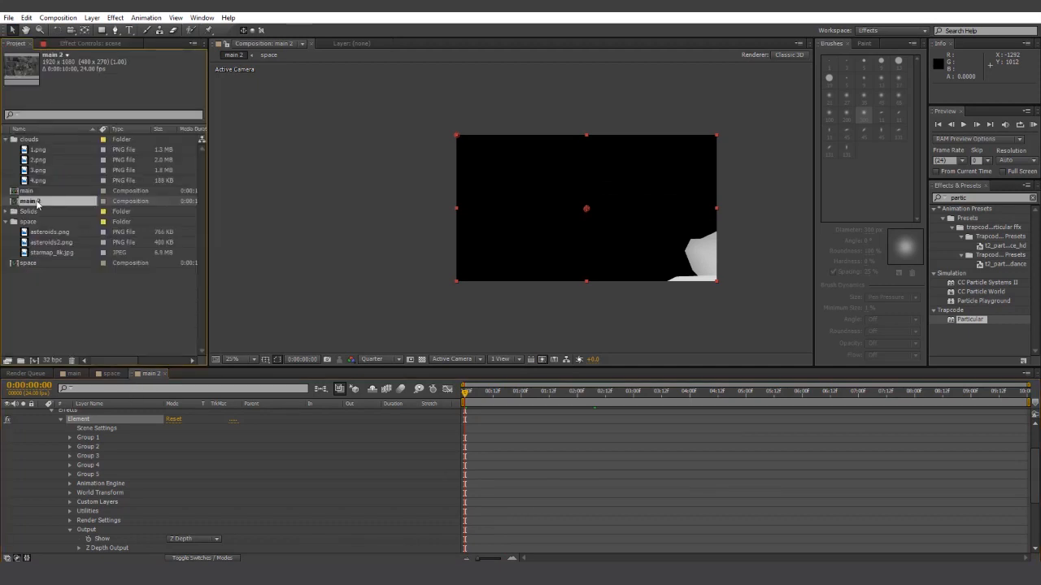
{"action": "right_click", "coordinate": [39, 201]}
{"action": "left_click", "coordinate": [74, 339]}
{"action": "type", "text": "z"}
{"action": "key", "text": "Return"}
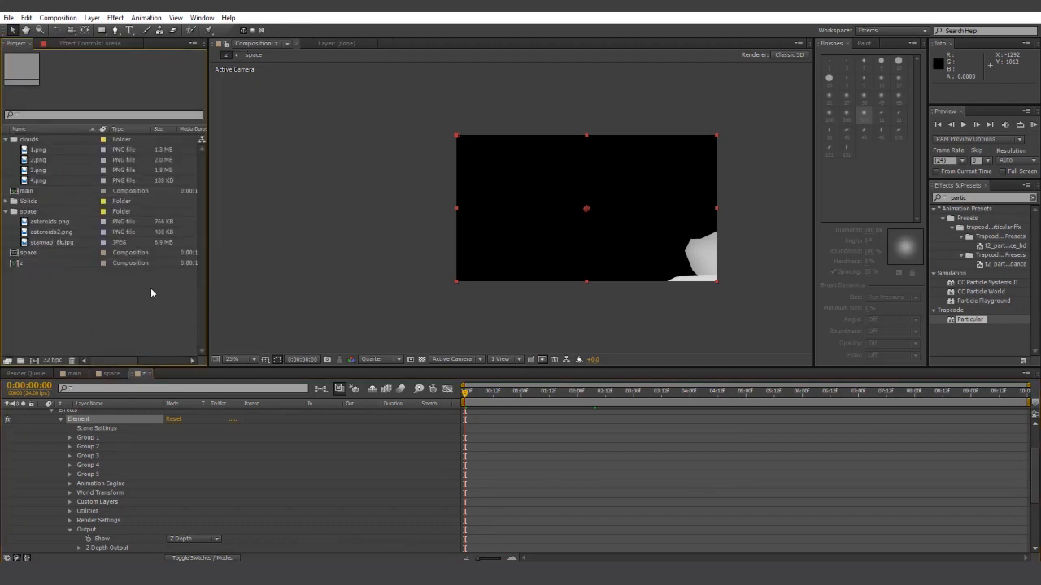
- Place the z composition as the bottom layer of main and show the dust layer's Particular settings
{"action": "left_click", "coordinate": [39, 264]}
{"action": "scroll", "coordinate": [137, 527], "scroll_direction": "up", "scroll_amount": 3}
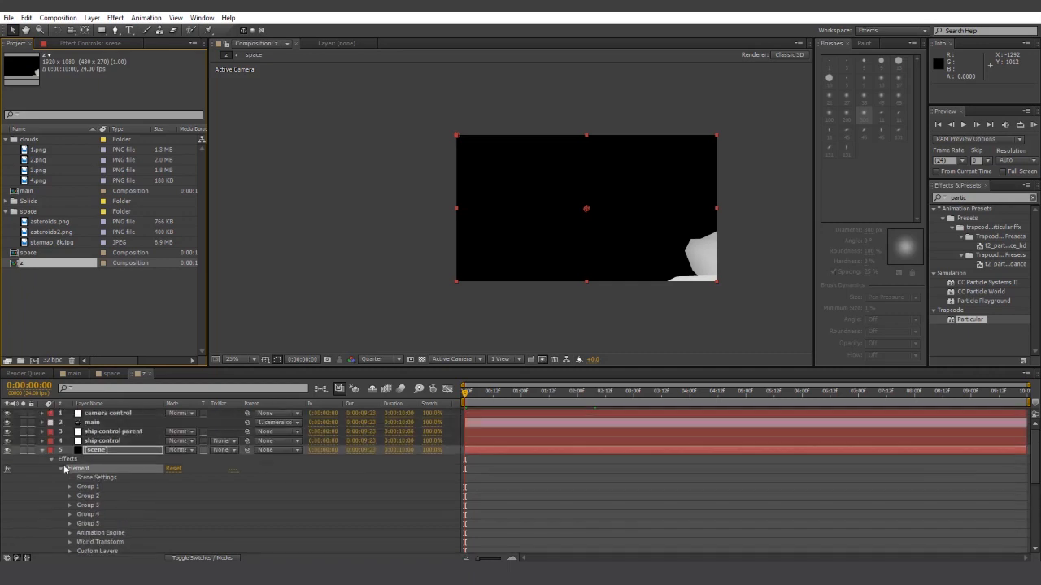
{"action": "left_click", "coordinate": [41, 452]}
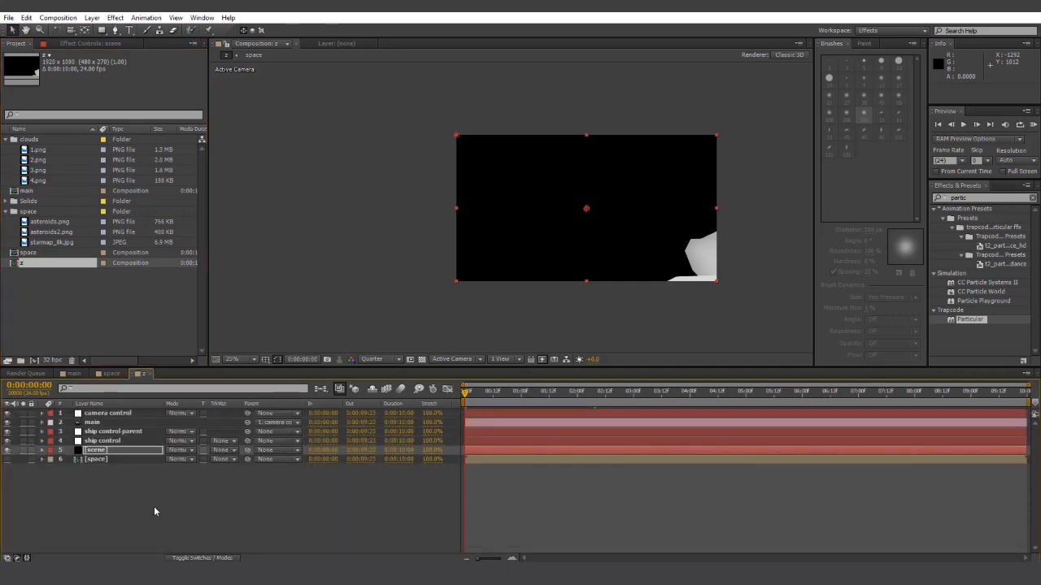
{"action": "left_click", "coordinate": [73, 373]}
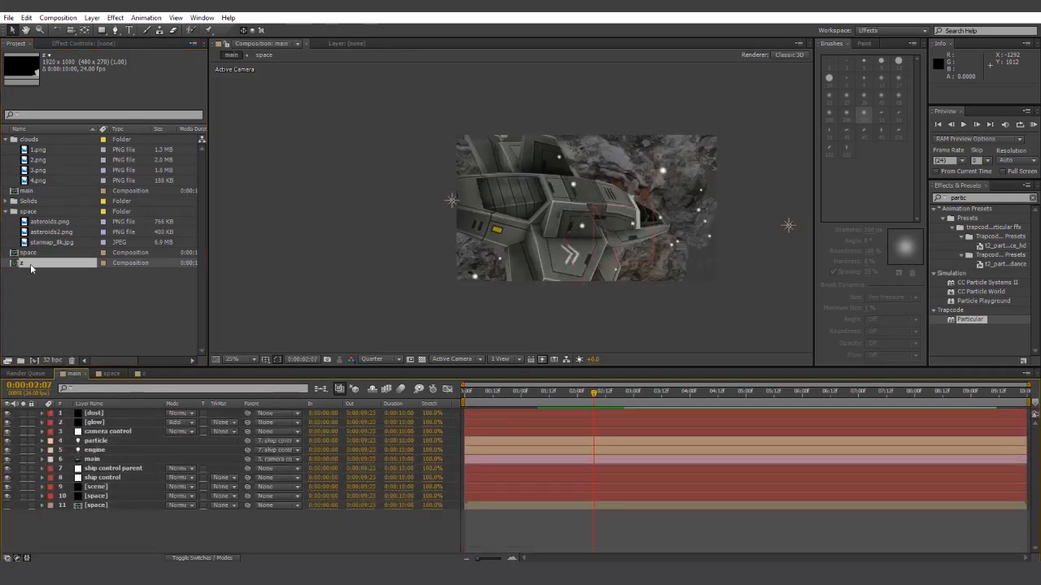
{"action": "left_click_drag", "start_coordinate": [30, 264], "coordinate": [82, 523]}
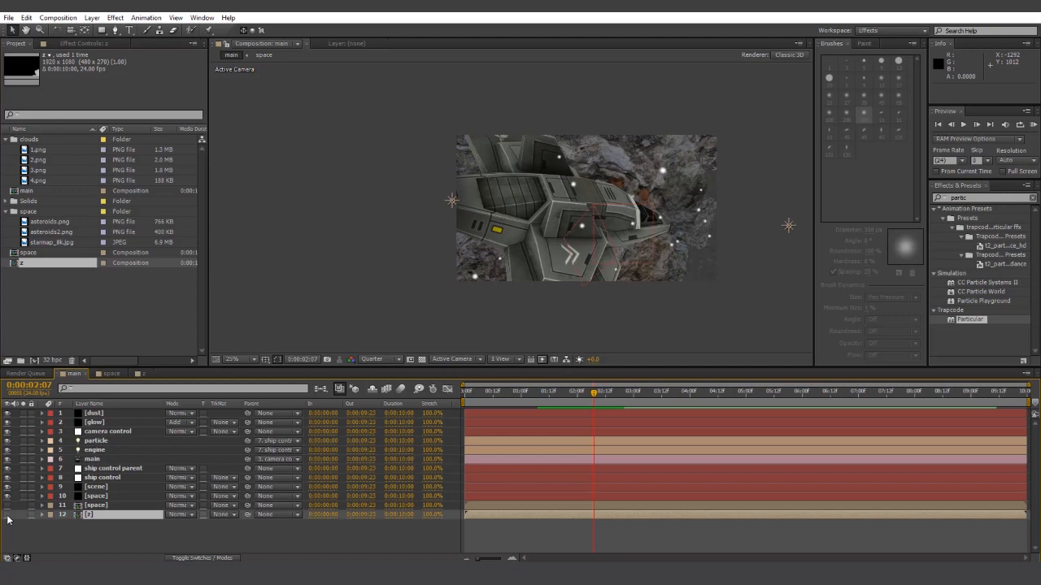
{"action": "left_click", "coordinate": [99, 415]}
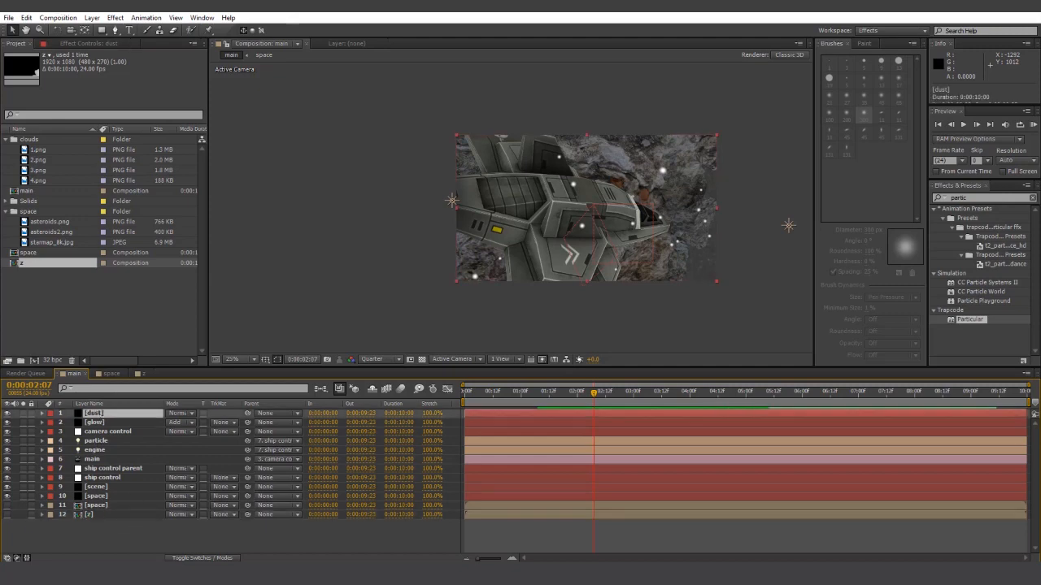
{"action": "left_click", "coordinate": [85, 43]}
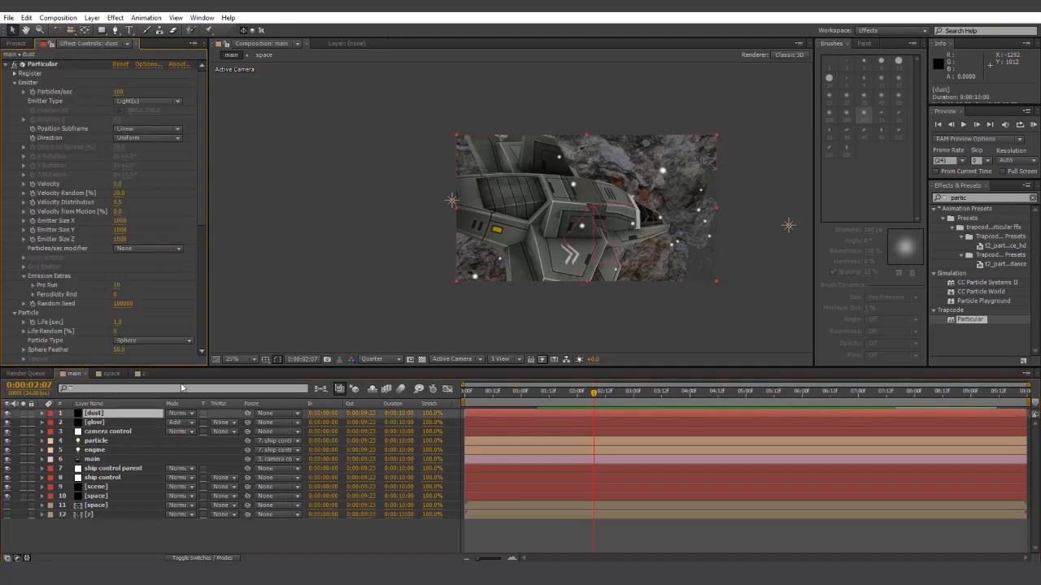
- Set the dust Visibility Z Buffer to layer 12, z, and lower Z at Black to 8840
{"action": "left_click", "coordinate": [15, 83]}
{"action": "left_click", "coordinate": [20, 91]}
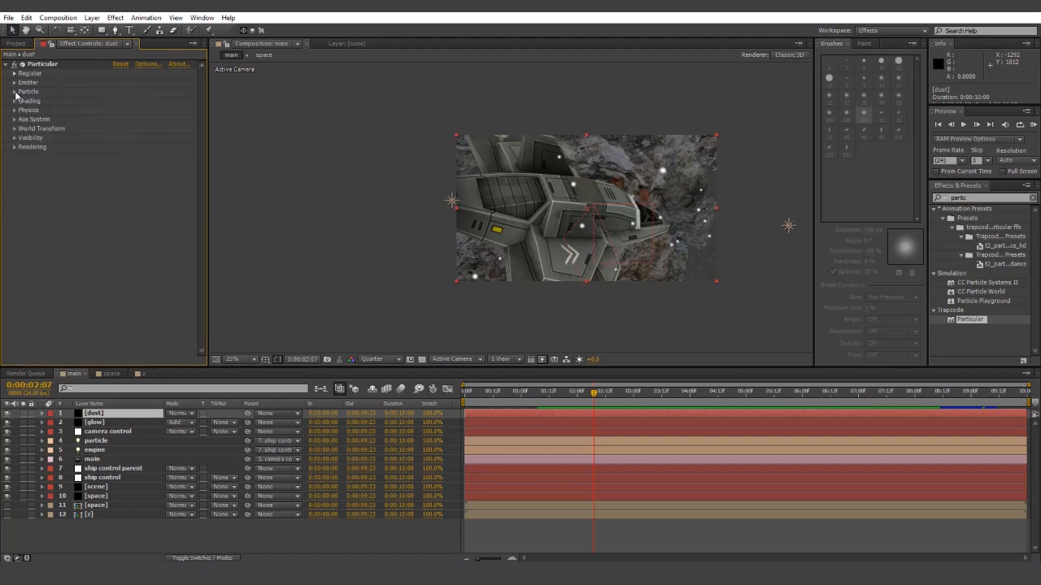
{"action": "left_click", "coordinate": [14, 139]}
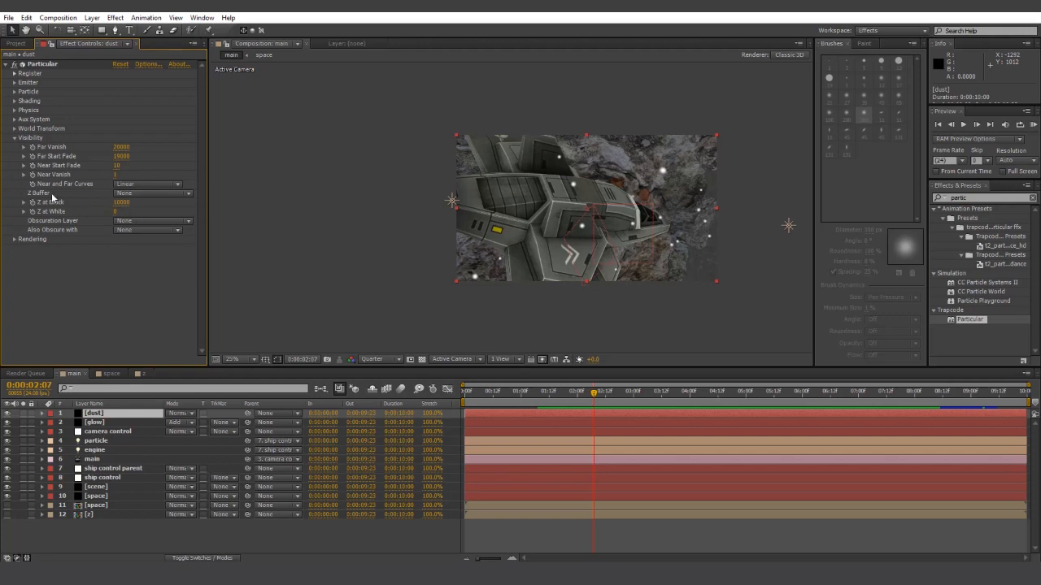
{"action": "left_click", "coordinate": [126, 193]}
{"action": "left_click", "coordinate": [156, 318]}
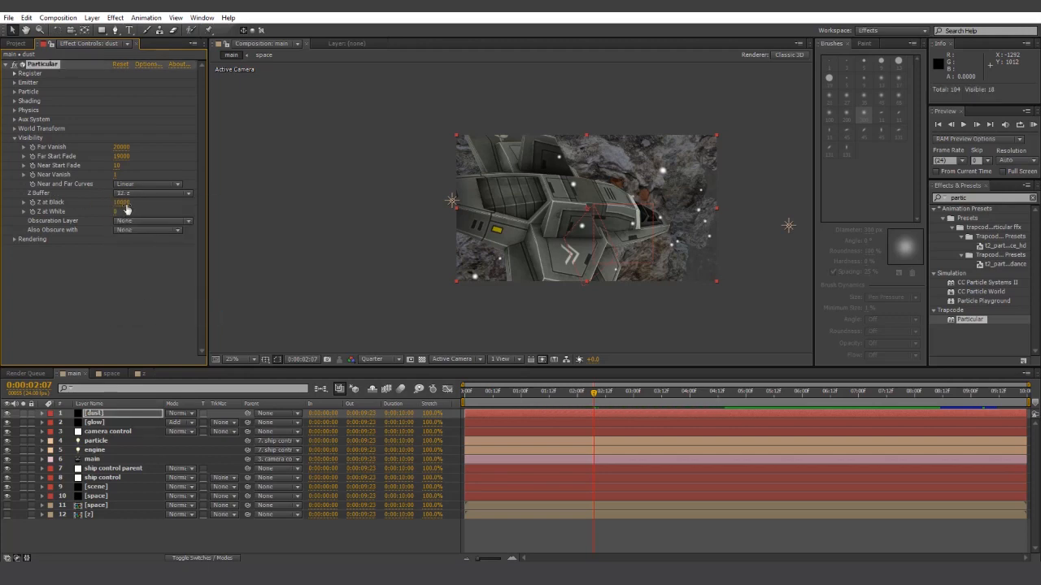
{"action": "left_click_drag", "start_coordinate": [124, 202], "coordinate": [80, 205]}
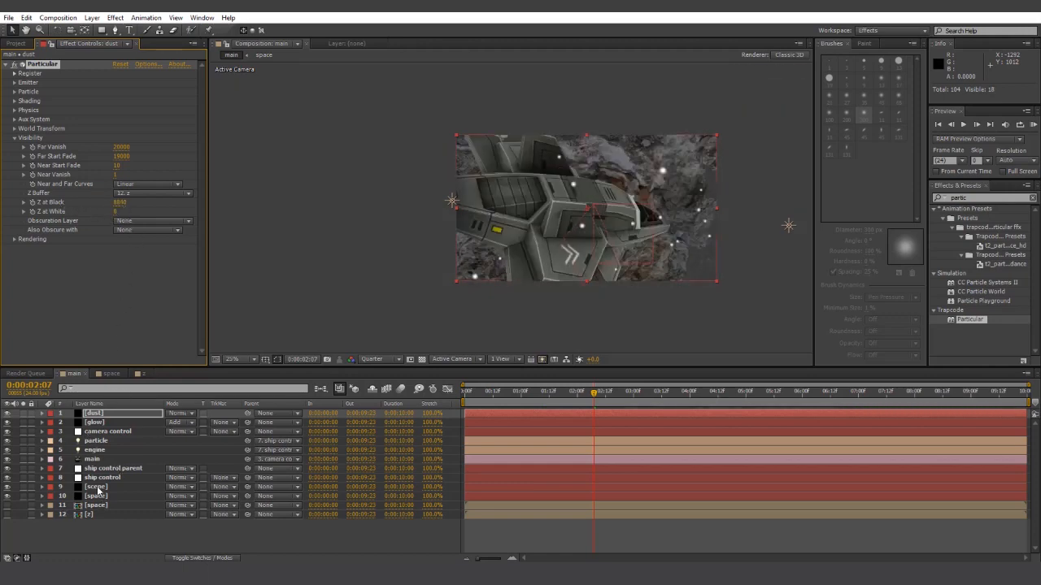
- Enlarge the dust particles' Size so they are clearly visible
{"action": "left_click", "coordinate": [15, 92]}
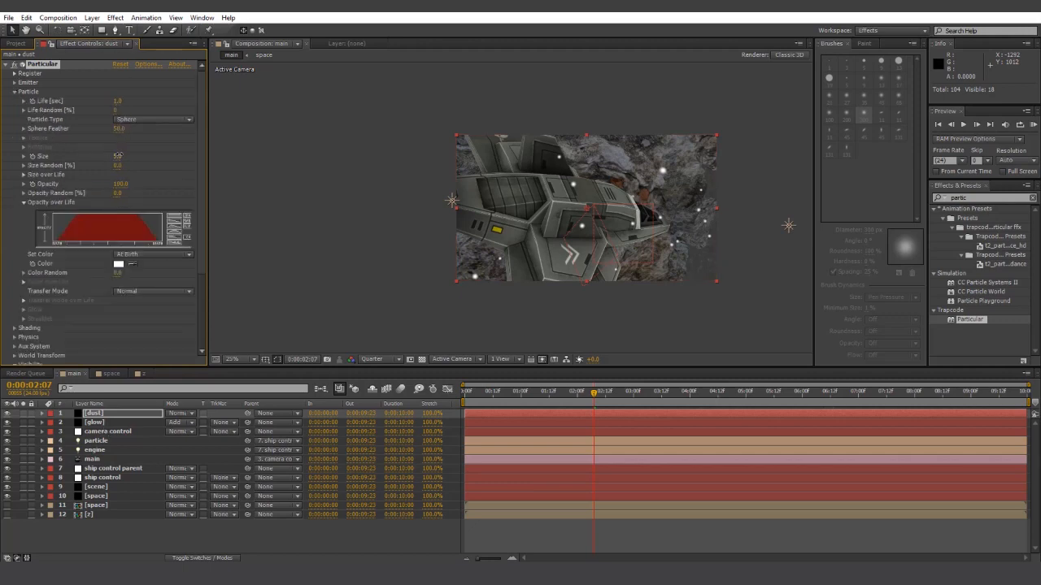
{"action": "left_click_drag", "start_coordinate": [117, 156], "coordinate": [140, 154]}
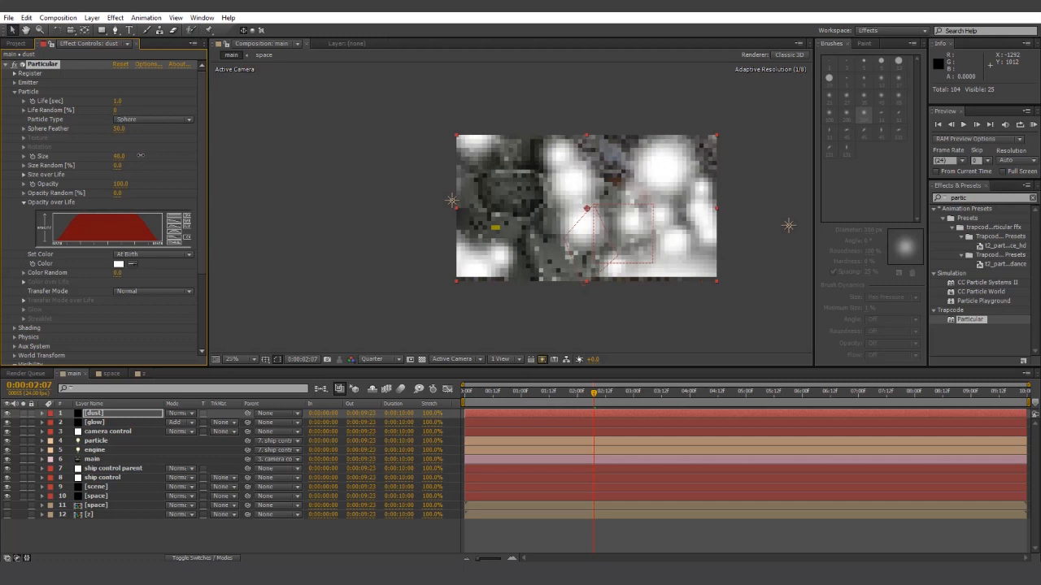
{"action": "left_click_drag", "start_coordinate": [198, 238], "coordinate": [212, 324]}
- Tune the dust Visibility Z at Black from 1500 down to 1200
{"action": "left_click", "coordinate": [120, 323]}
{"action": "type", "text": "1"}
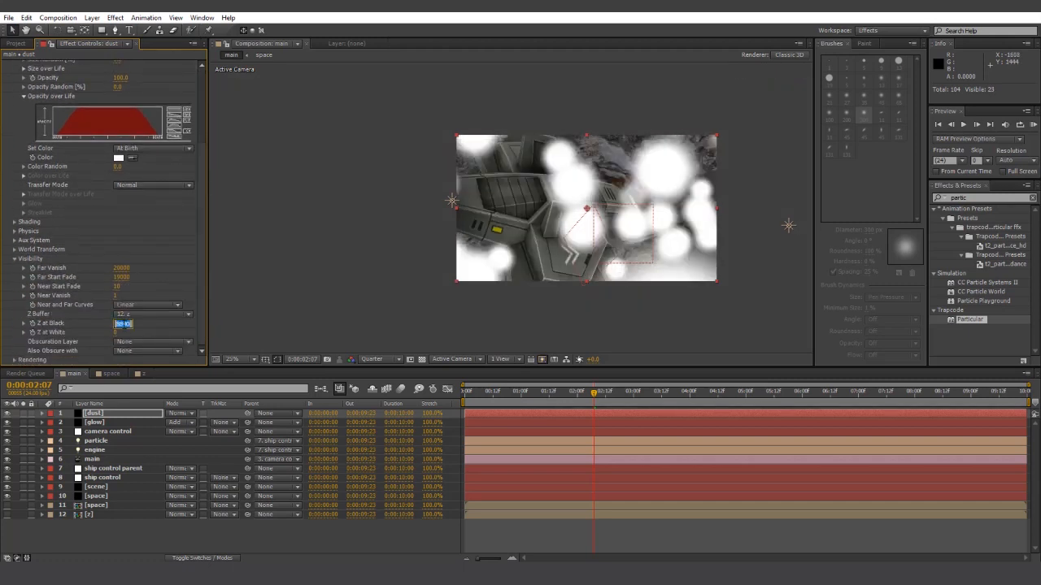
{"action": "type", "text": "500"}
{"action": "key", "text": "Return"}
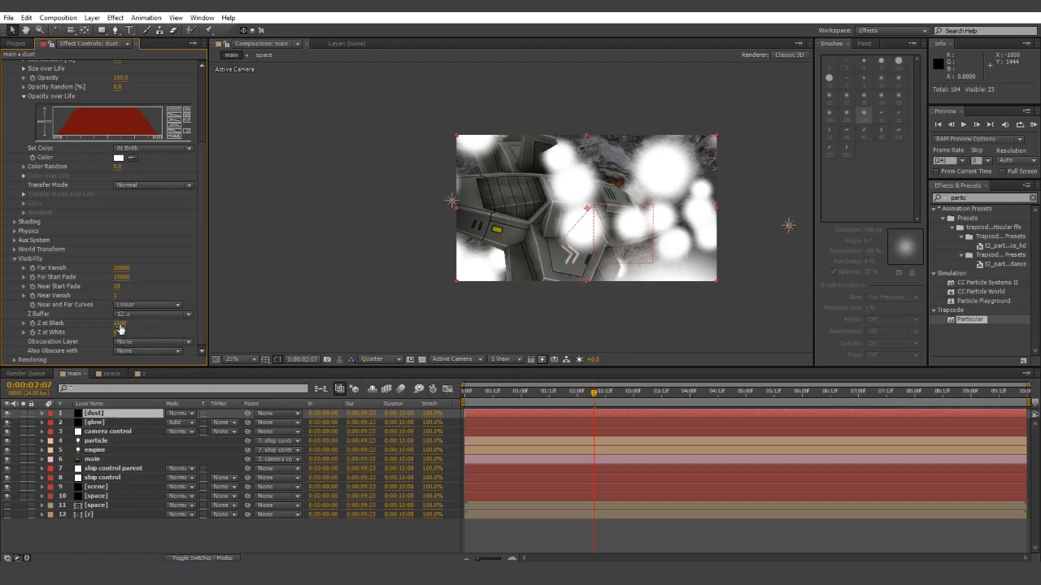
{"action": "mouse_move", "coordinate": [119, 326]}
{"action": "left_mouse_down"}
{"action": "mouse_move", "coordinate": [86, 326]}
{"action": "mouse_move", "coordinate": [99, 325]}
{"action": "left_mouse_up"}
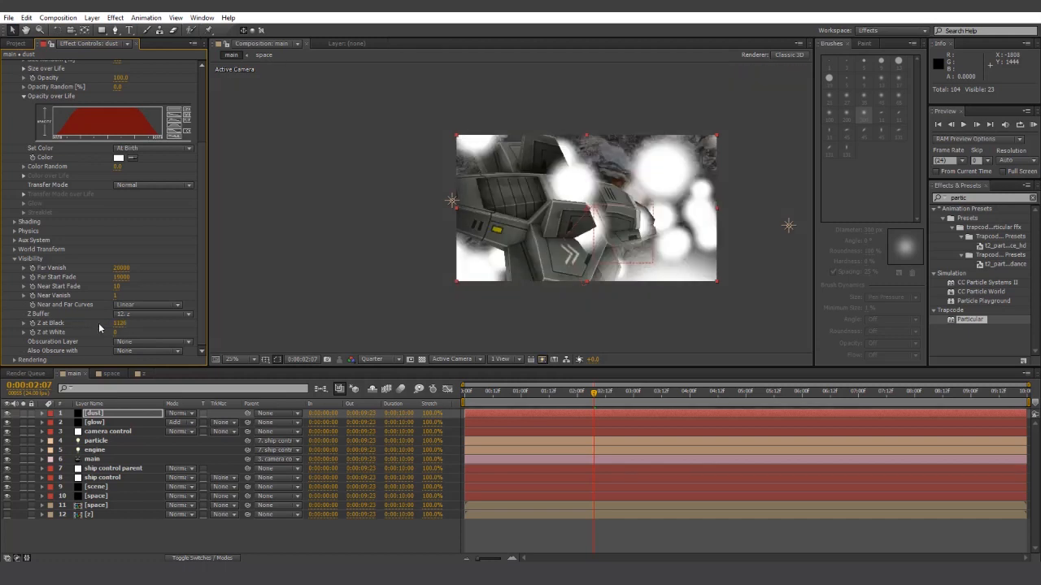
{"action": "left_click_drag", "start_coordinate": [118, 324], "coordinate": [127, 323]}
{"action": "left_click", "coordinate": [126, 323]}
{"action": "type", "text": "1200"}
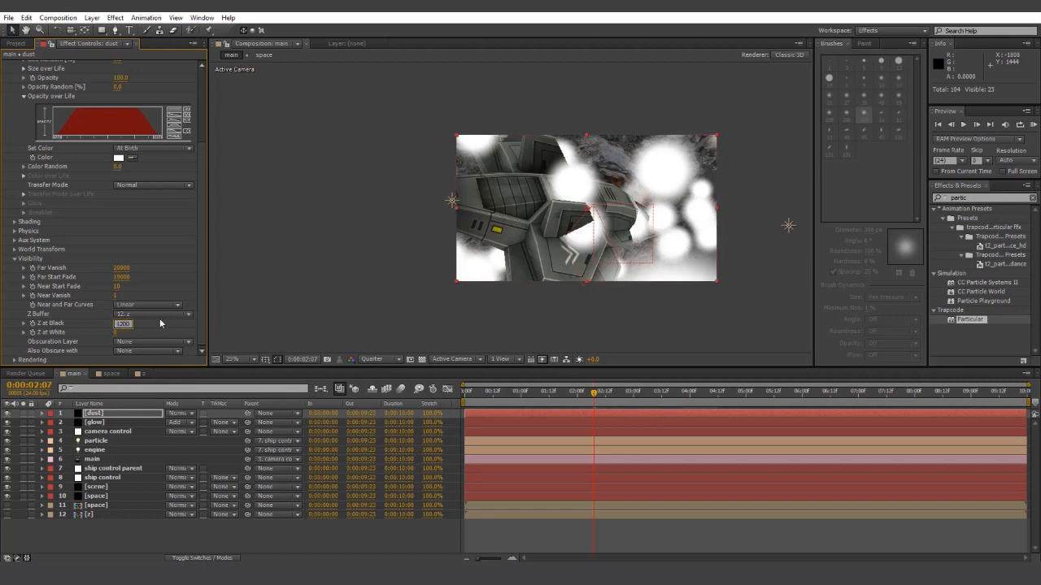
{"action": "key", "text": "Return"}
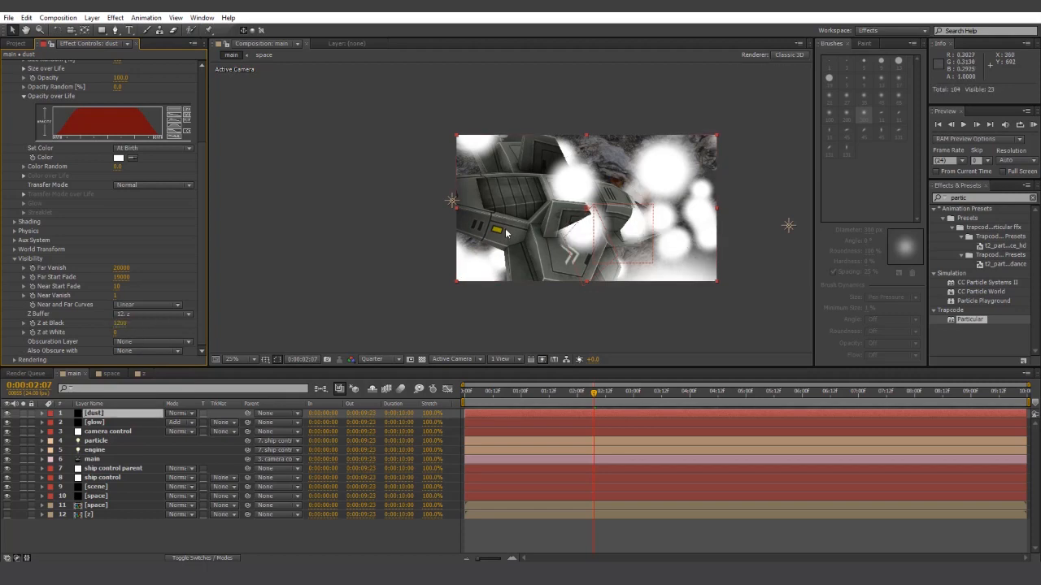
- Preview the fly-through from the start of the timeline
{"action": "key", "text": "space"}
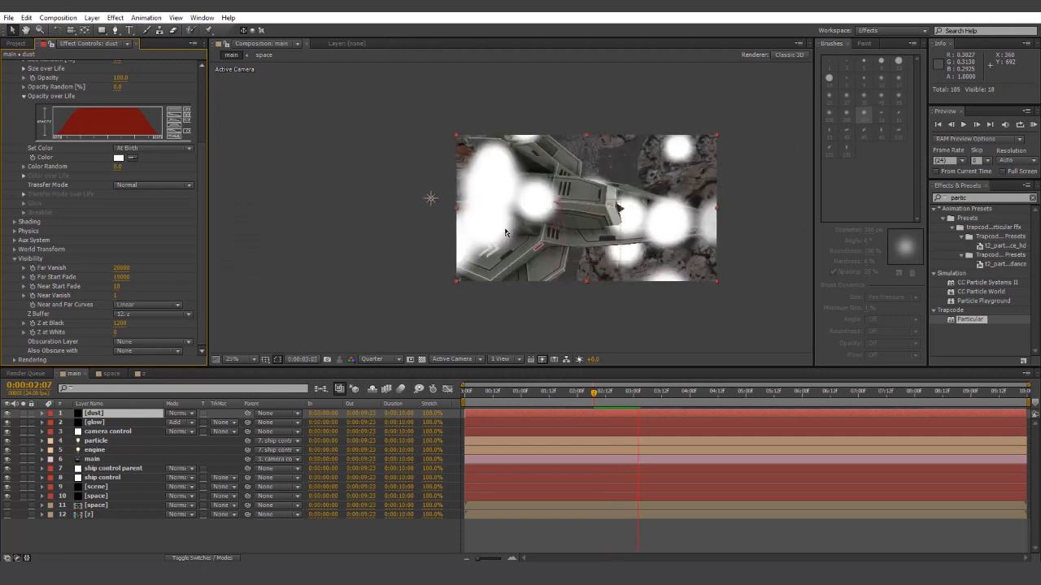
{"action": "left_click", "coordinate": [468, 395]}
{"action": "key", "text": "space"}
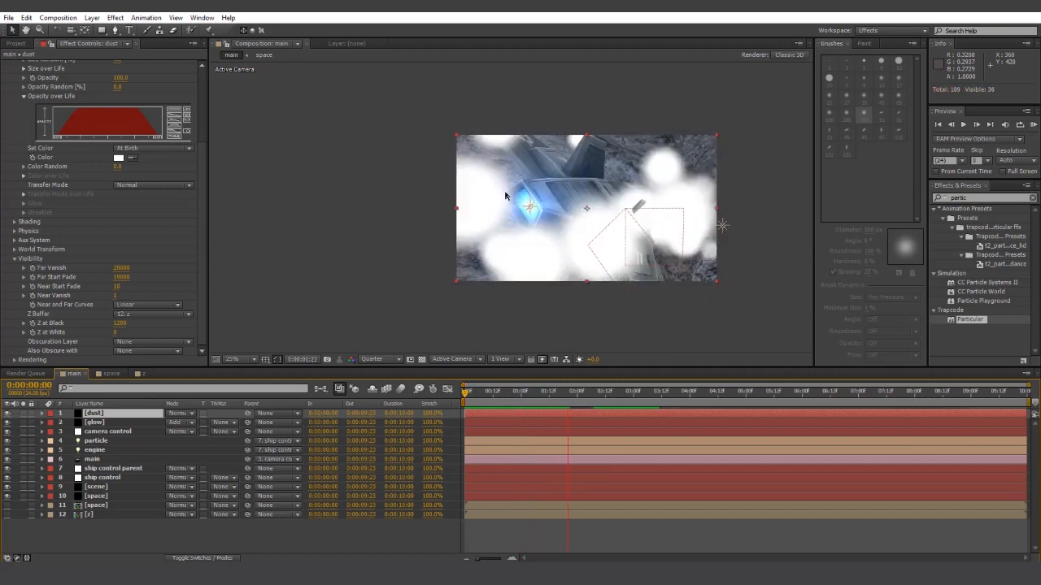
{"action": "key", "text": "space"}
{"action": "scroll", "coordinate": [104, 152], "scroll_direction": "up", "scroll_amount": 5}
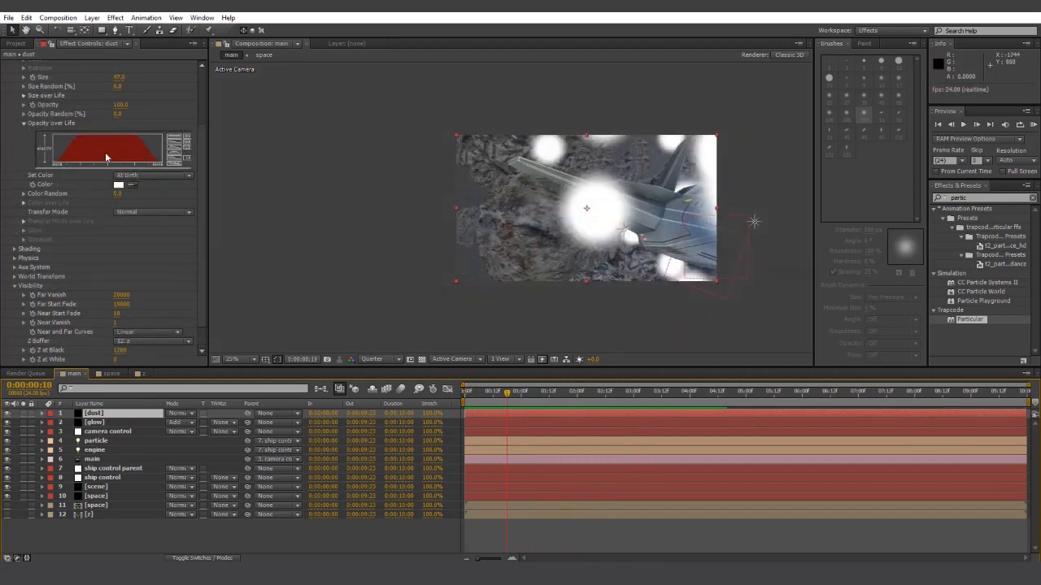
- Make the dust particles Cloudlet type at Size 1
{"action": "left_click", "coordinate": [120, 128]}
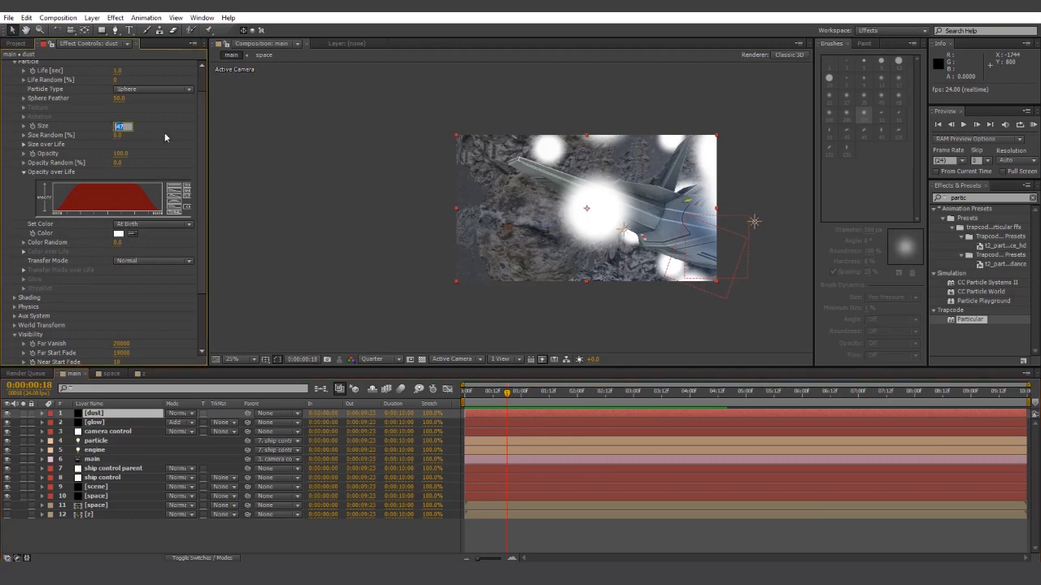
{"action": "type", "text": "1"}
{"action": "key", "text": "Return"}
{"action": "left_click", "coordinate": [147, 91]}
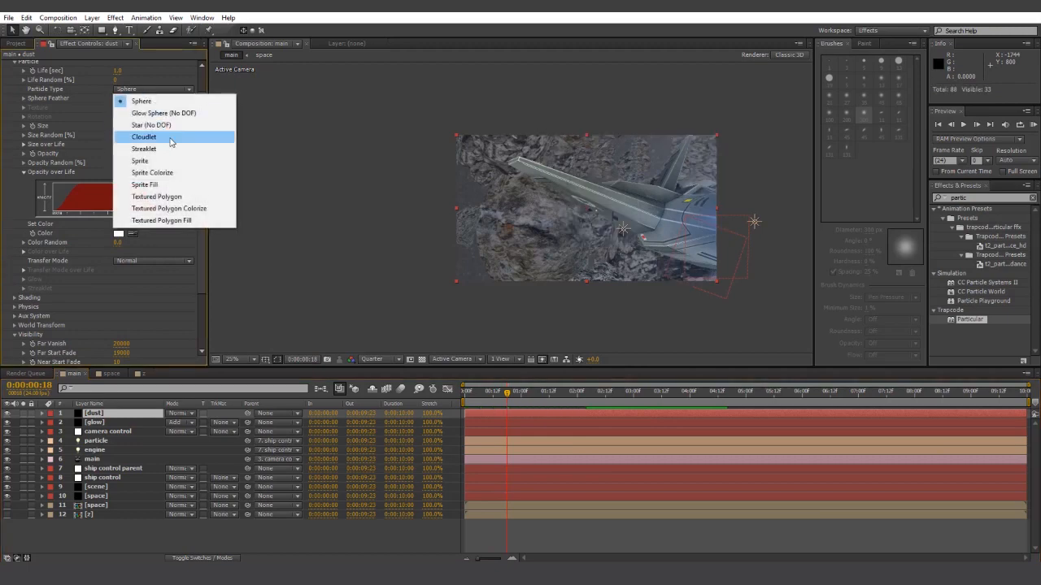
{"action": "left_click", "coordinate": [173, 136]}
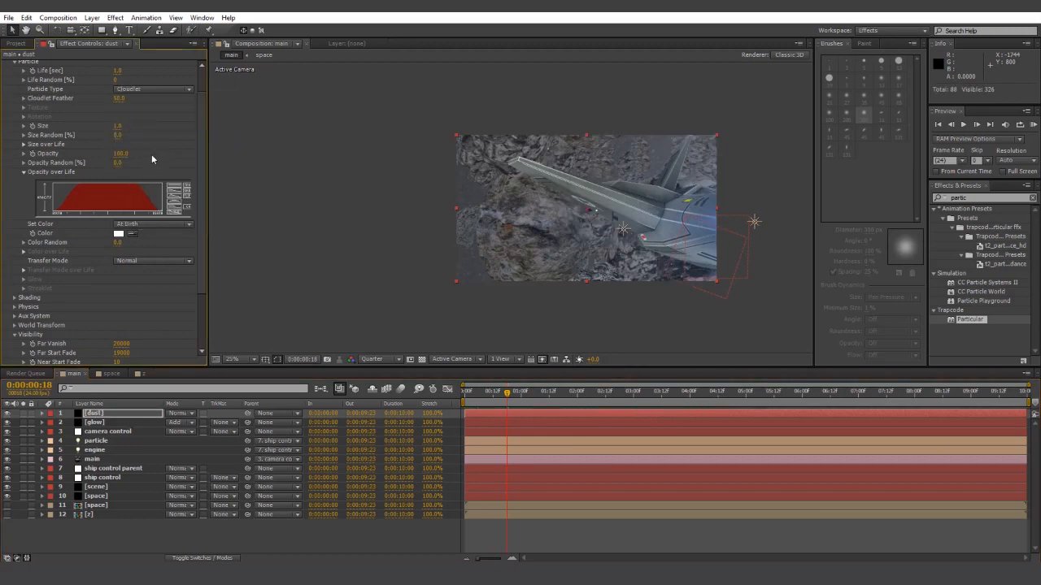
- Set Opacity Random 100, Opacity 50 and Size Random 100, previewing the dust
{"action": "left_click", "coordinate": [119, 163]}
{"action": "type", "text": "100"}
{"action": "key", "text": "Return"}
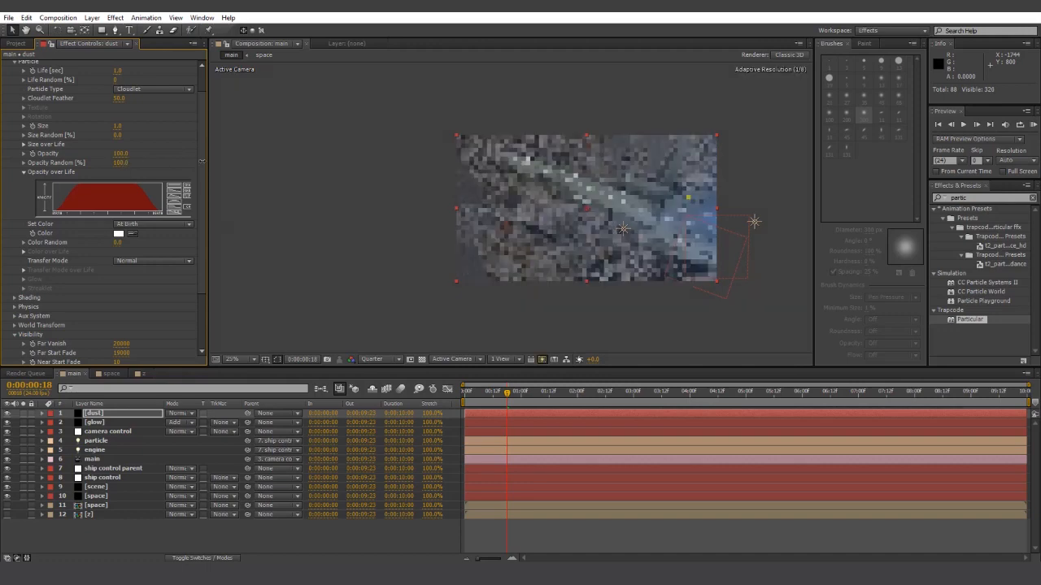
{"action": "left_click", "coordinate": [120, 153]}
{"action": "type", "text": "50"}
{"action": "key", "text": "Return"}
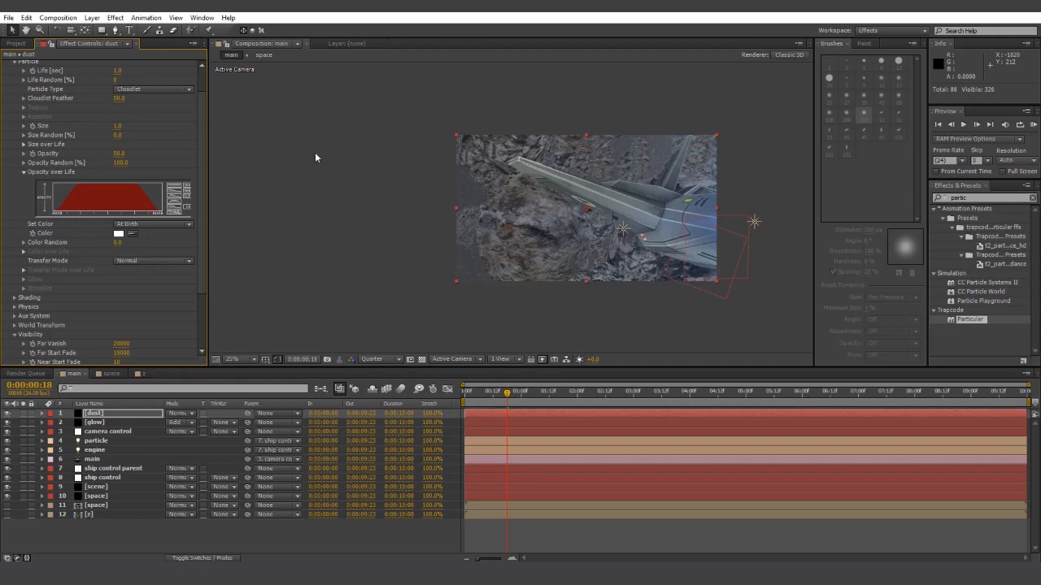
{"action": "key", "text": "space"}
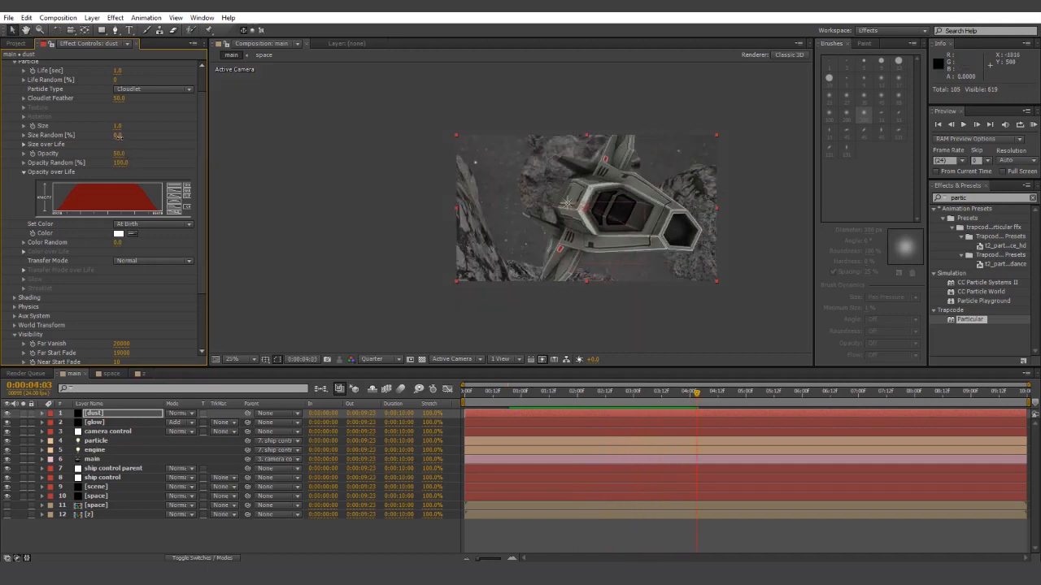
{"action": "left_click_drag", "start_coordinate": [117, 136], "coordinate": [505, 142]}
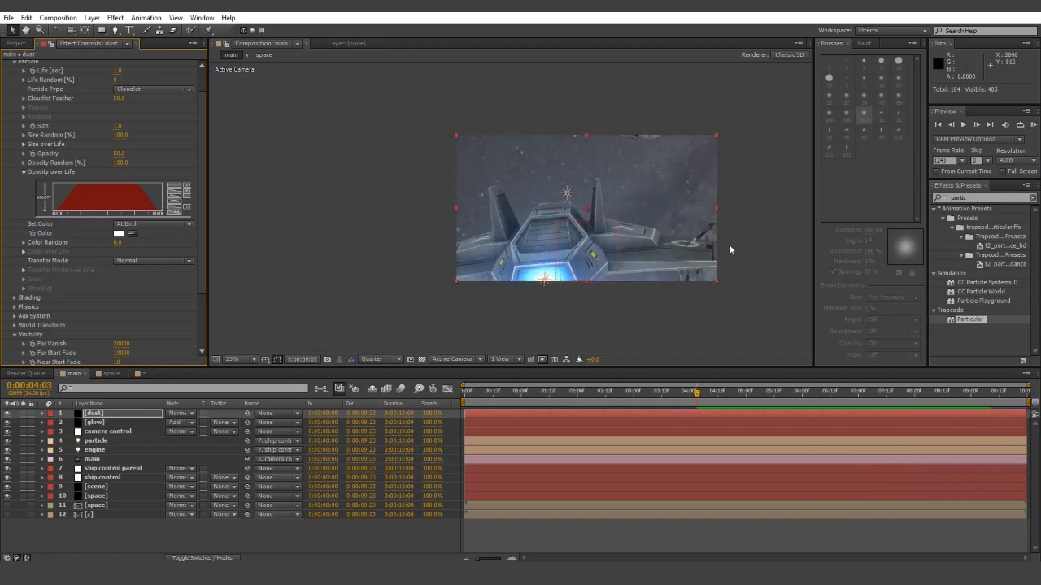
- Change the dust particle colour to a pale beige-grey tan
{"action": "key", "text": "space"}
{"action": "scroll", "coordinate": [72, 252], "scroll_direction": "up", "scroll_amount": 1}
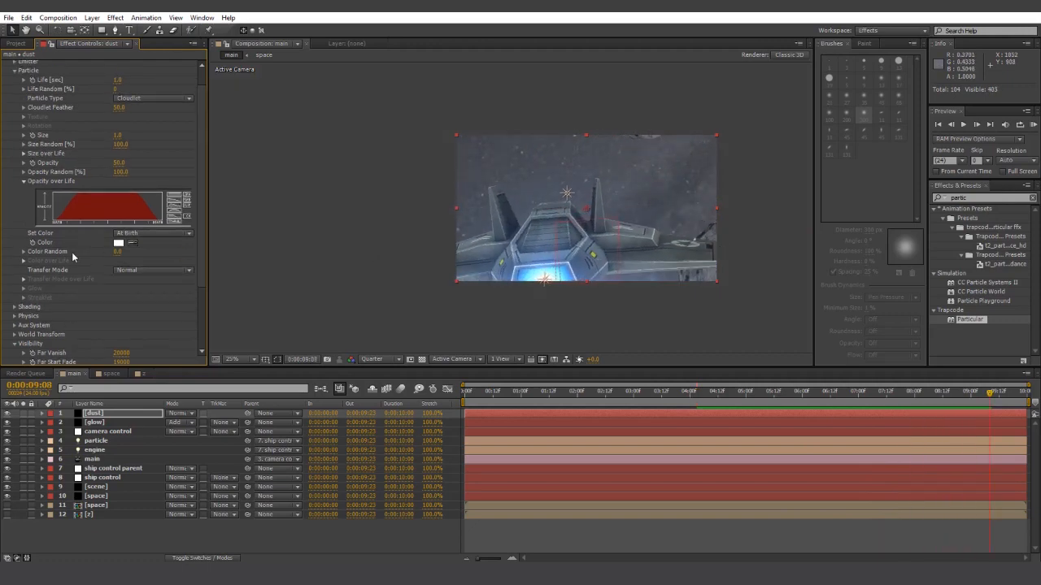
{"action": "left_click", "coordinate": [118, 242]}
{"action": "left_click_drag", "start_coordinate": [722, 465], "coordinate": [722, 459]}
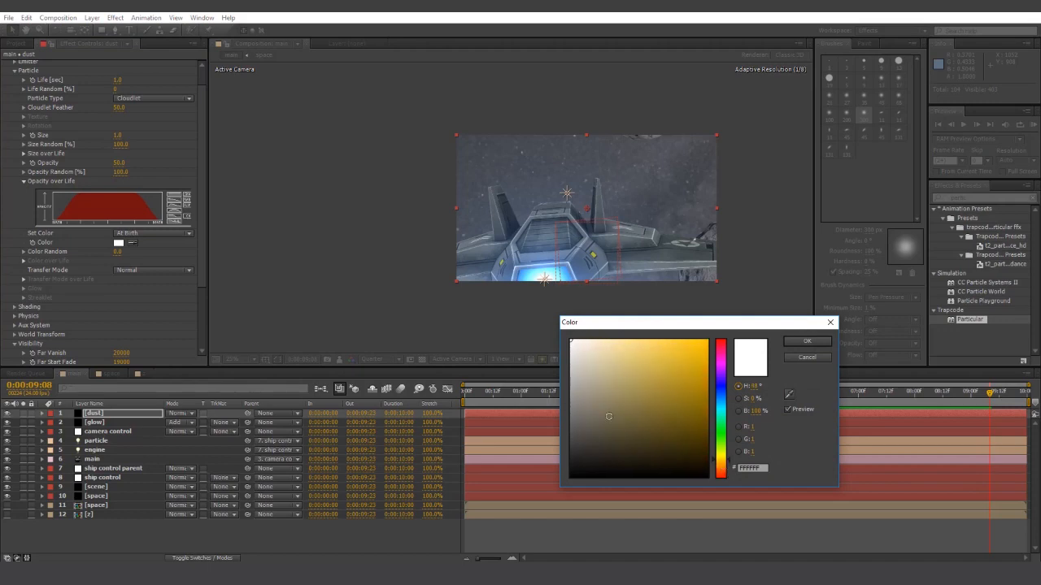
{"action": "left_click", "coordinate": [595, 391]}
{"action": "left_click", "coordinate": [605, 402]}
{"action": "left_click_drag", "start_coordinate": [604, 392], "coordinate": [601, 382]}
{"action": "left_click", "coordinate": [797, 345]}
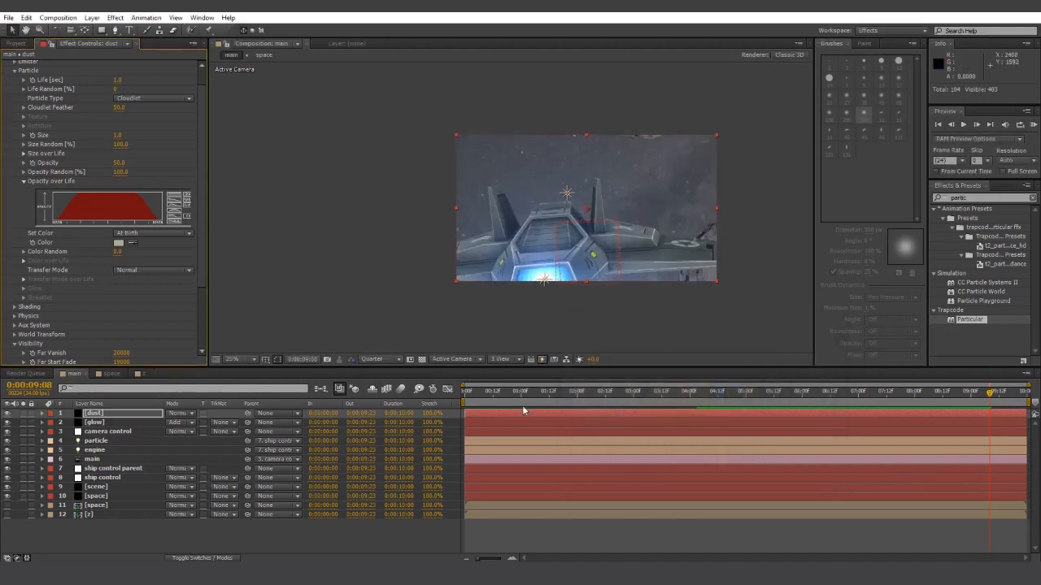
- Set Color Random to 10 and preview the dust from the start
{"action": "left_click", "coordinate": [473, 397]}
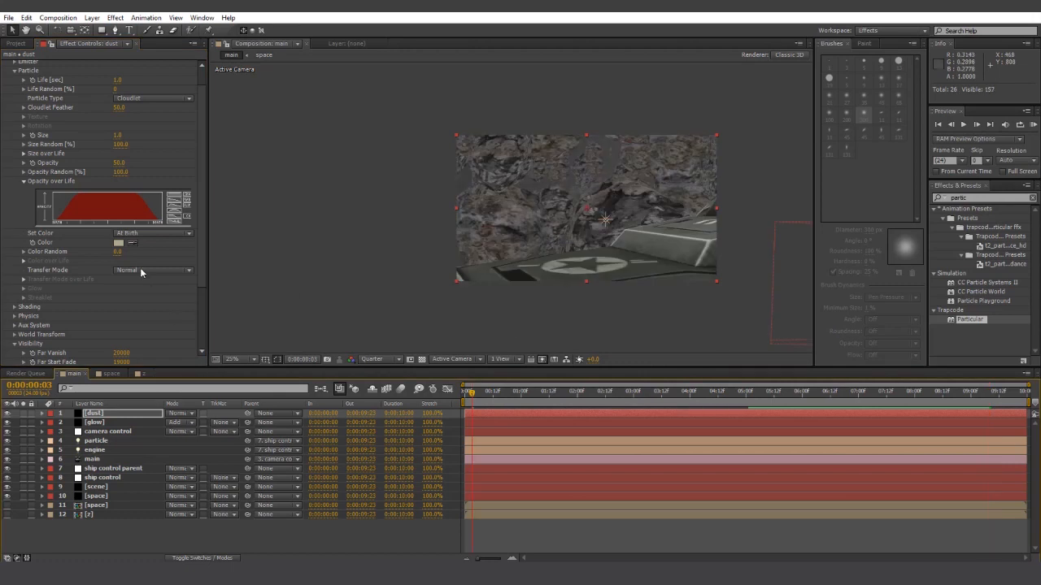
{"action": "left_click", "coordinate": [117, 251]}
{"action": "type", "text": "10"}
{"action": "key", "text": "Return"}
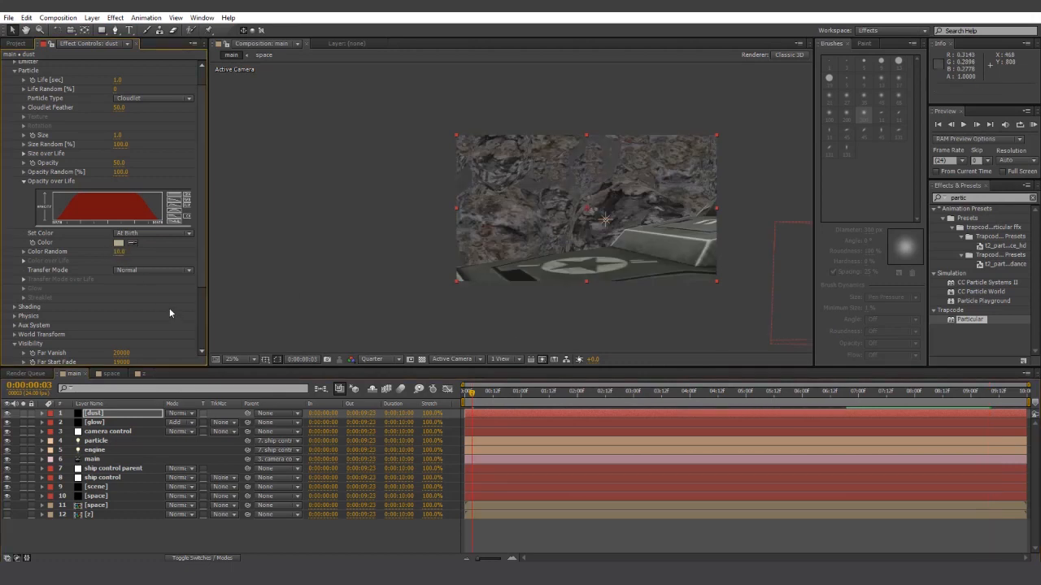
{"action": "key", "text": "space"}
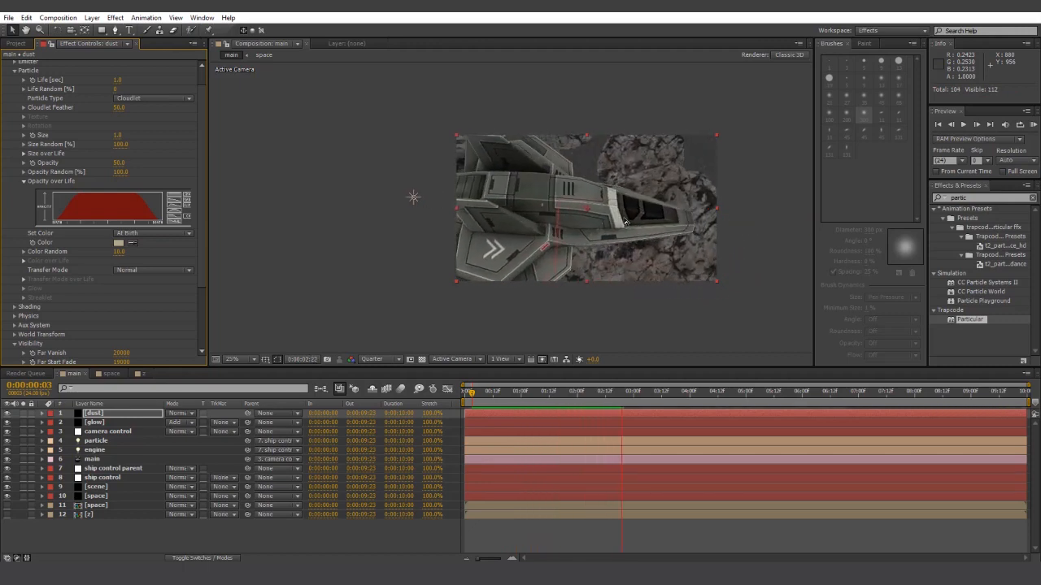
{"action": "scroll", "coordinate": [40, 324], "scroll_direction": "down", "scroll_amount": 3}
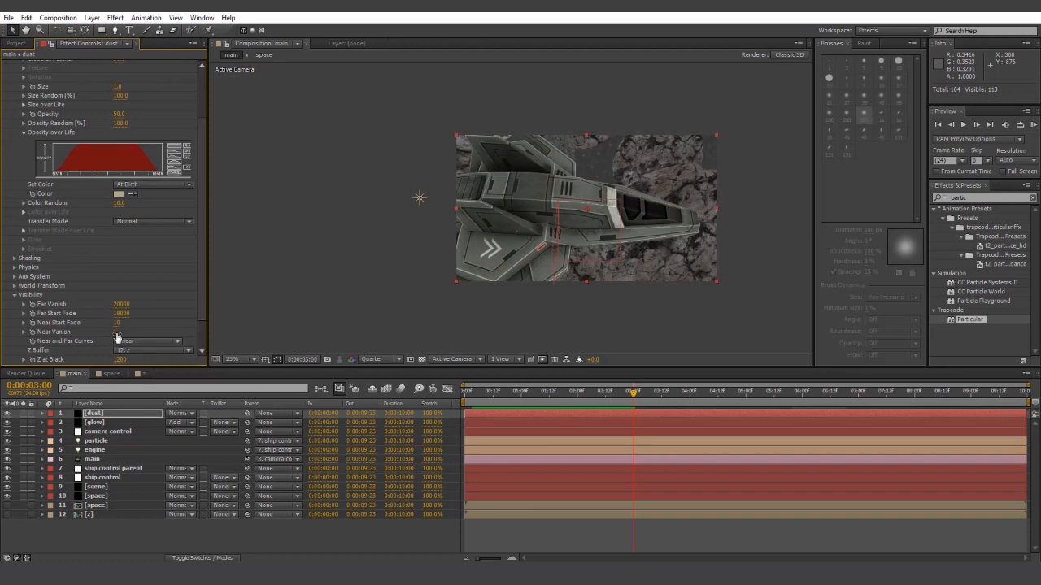
- Turn on dust Motion Blur with a 180 shutter angle and preview it
{"action": "left_click", "coordinate": [14, 296]}
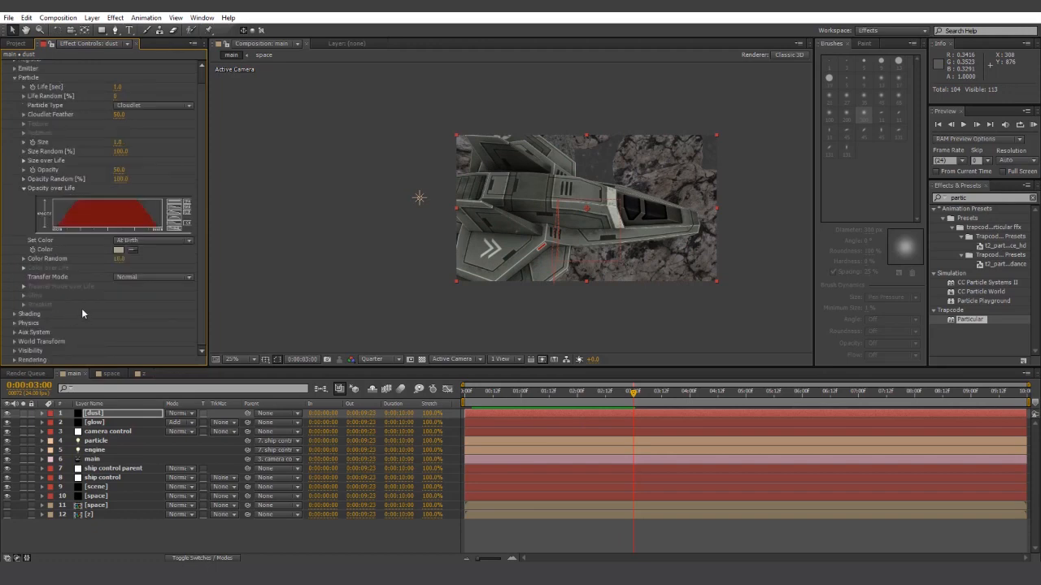
{"action": "left_click", "coordinate": [15, 362]}
{"action": "left_click", "coordinate": [24, 360]}
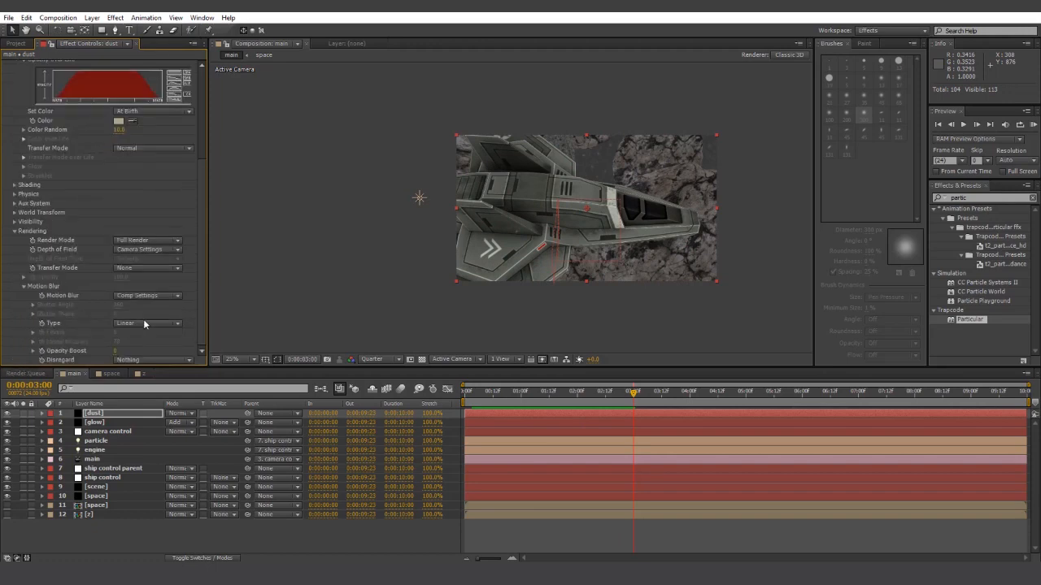
{"action": "left_click", "coordinate": [142, 296]}
{"action": "left_click", "coordinate": [138, 331]}
{"action": "left_click", "coordinate": [121, 306]}
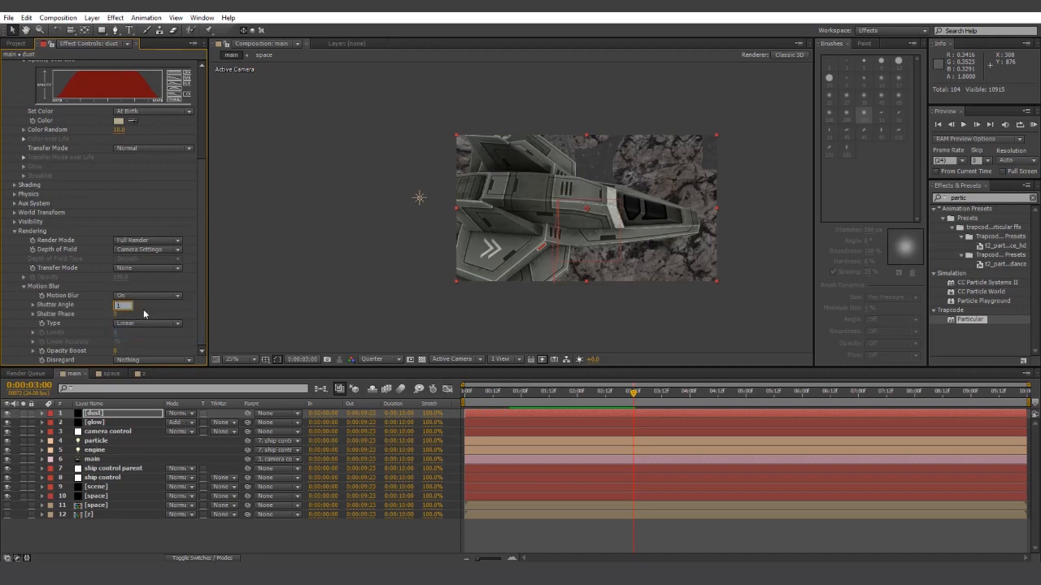
{"action": "left_click", "coordinate": [164, 312]}
{"action": "key", "text": "space"}
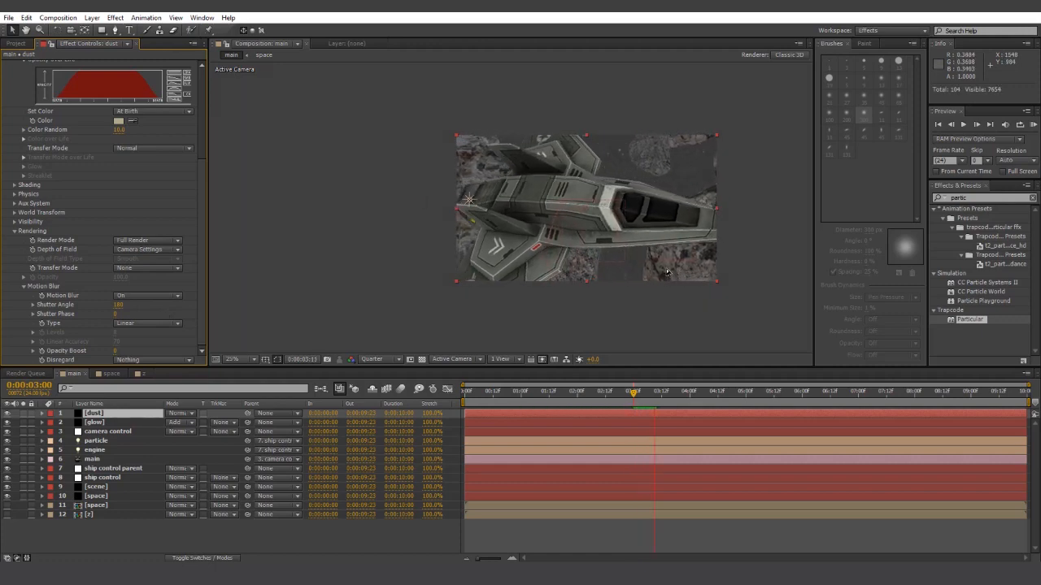
{"action": "key", "text": "space"}
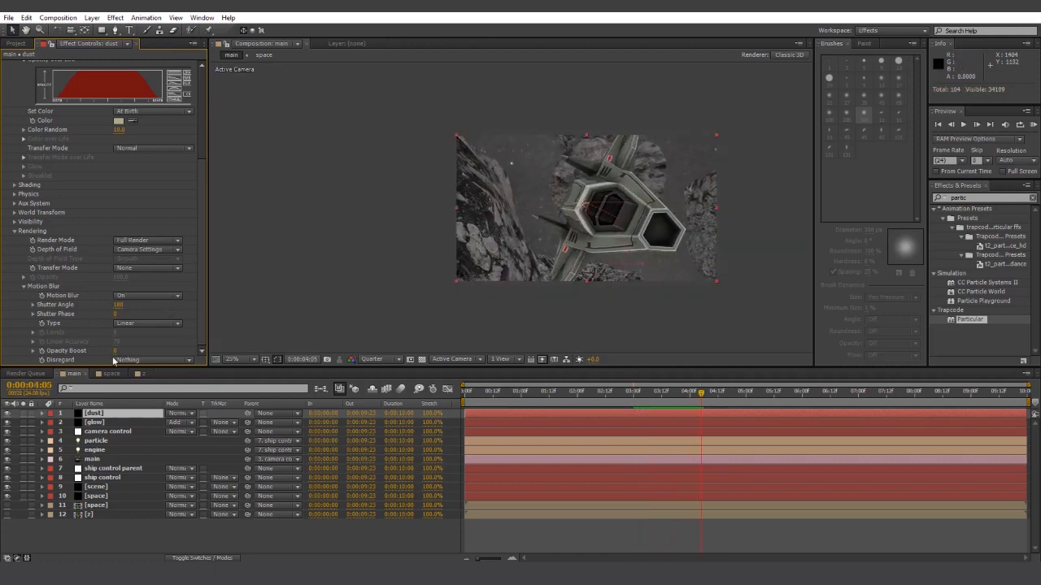
- Raise the dust Opacity Boost to 5 and preview the boosted dust
{"action": "left_click", "coordinate": [115, 352]}
{"action": "type", "text": "1"}
{"action": "key", "text": "Return"}
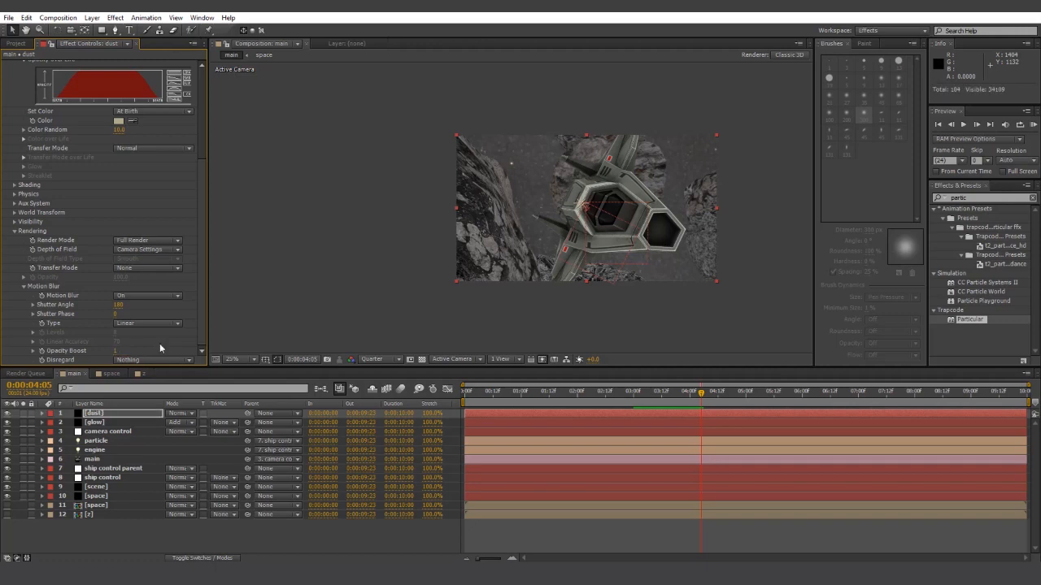
{"action": "left_click_drag", "start_coordinate": [119, 350], "coordinate": [117, 359]}
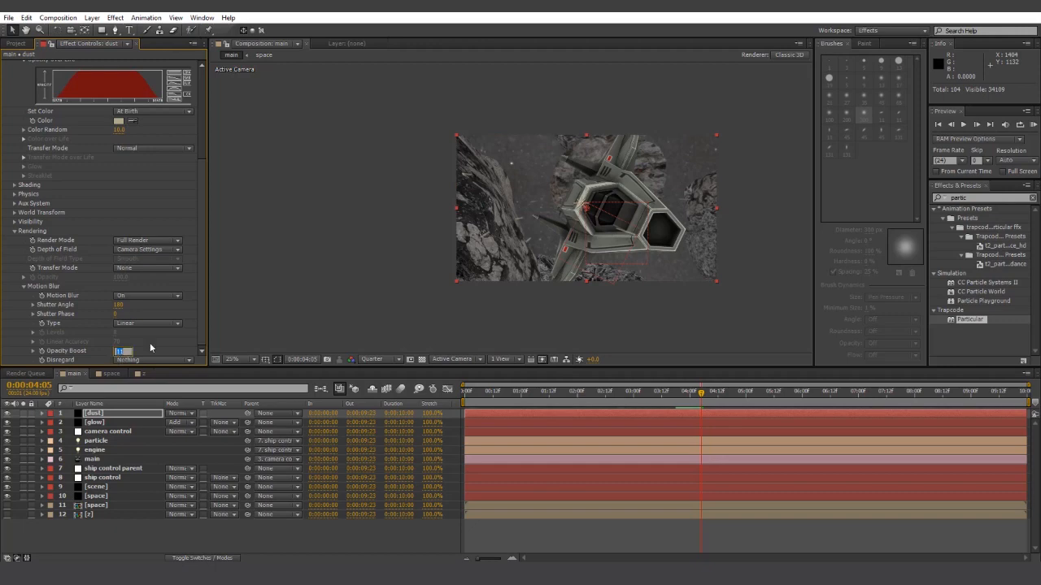
{"action": "type", "text": "5"}
{"action": "key", "text": "Return"}
{"action": "key", "text": "space"}
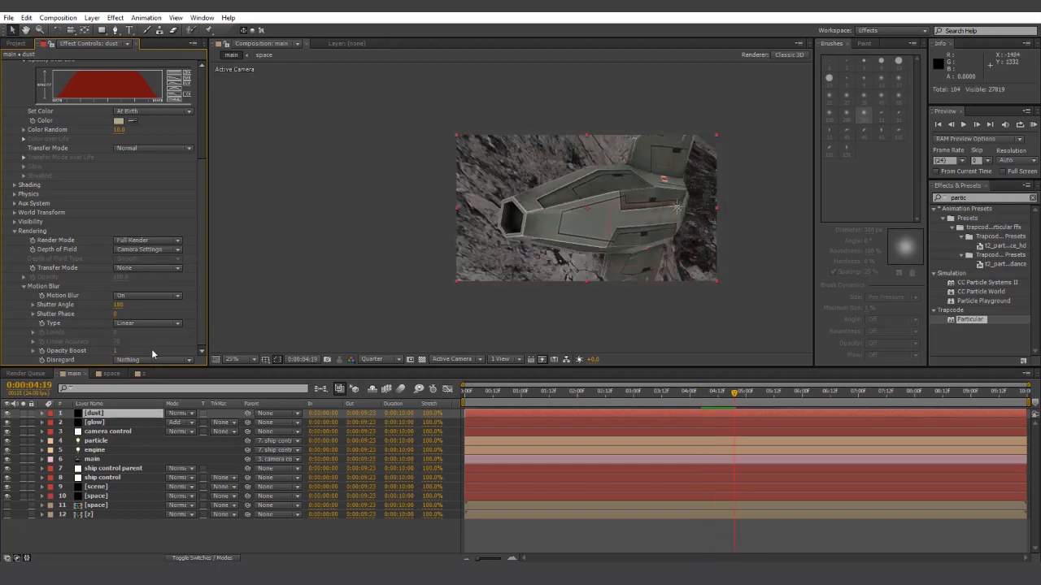
{"action": "left_click", "coordinate": [739, 398]}
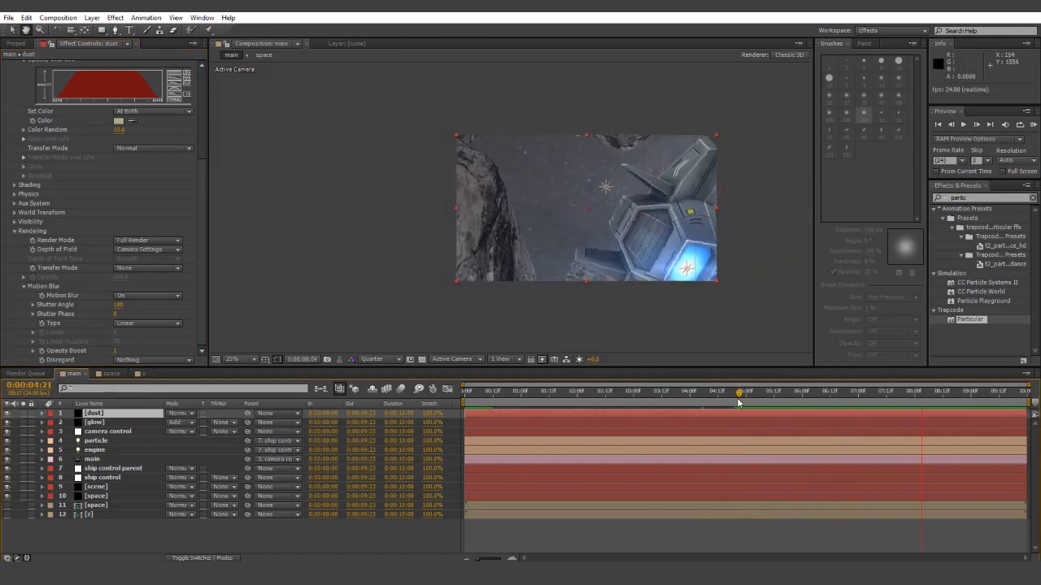
{"action": "key", "text": "space"}
{"action": "left_click", "coordinate": [165, 539]}
{"action": "left_click", "coordinate": [96, 417]}
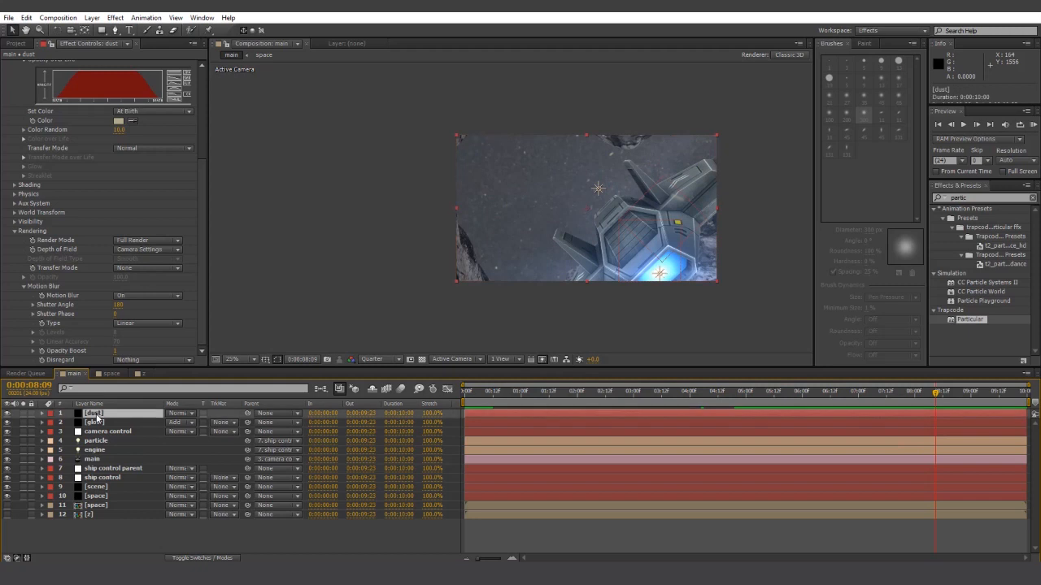
- Duplicate the dust layer and make the copy size 47, bluish, at opacity 2
{"action": "key", "text": "ctrl+d"}
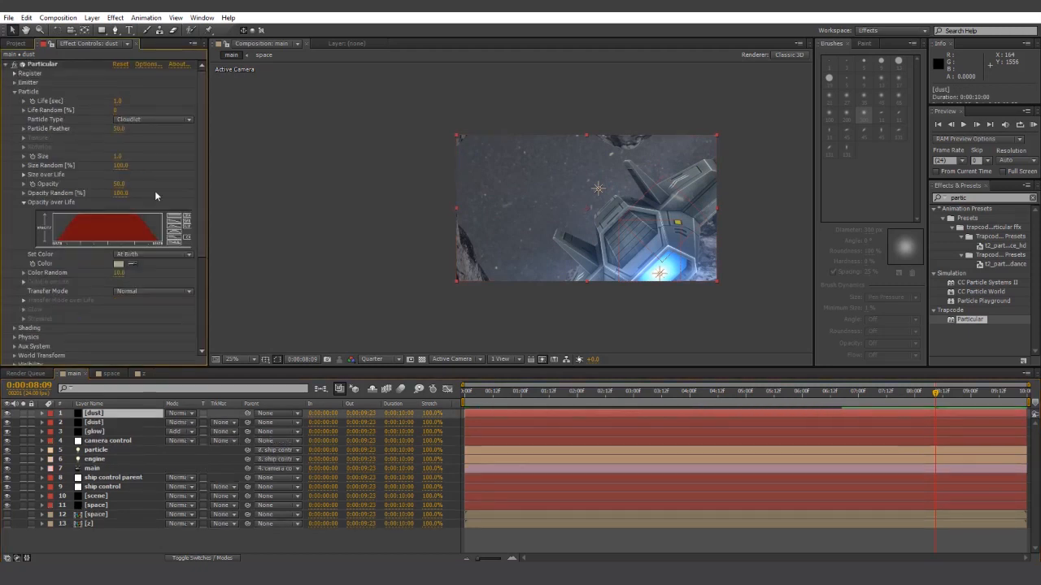
{"action": "left_click_drag", "start_coordinate": [127, 156], "coordinate": [142, 154]}
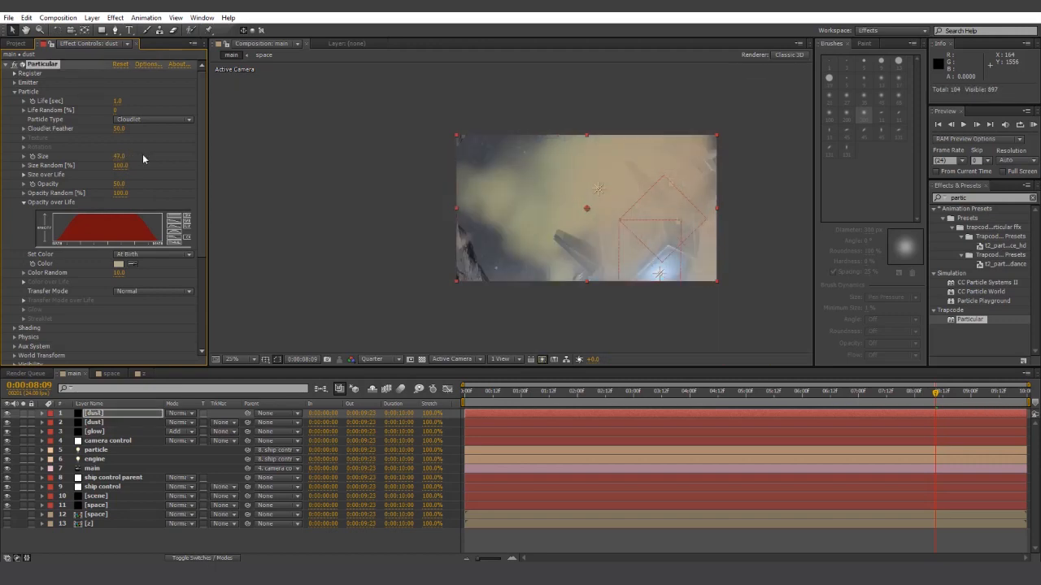
{"action": "left_click", "coordinate": [119, 264]}
{"action": "left_click", "coordinate": [720, 406]}
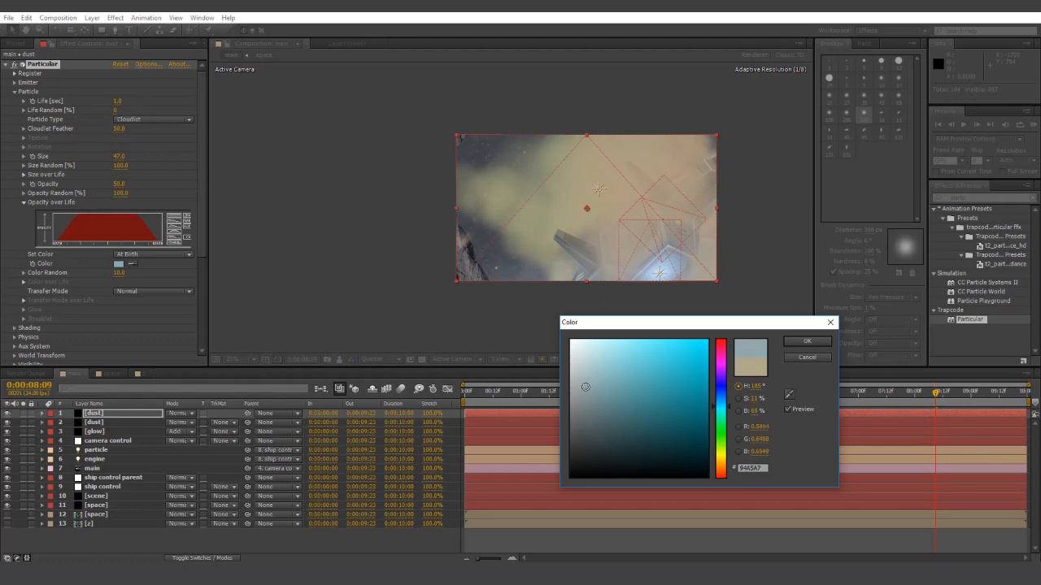
{"action": "left_click", "coordinate": [817, 341]}
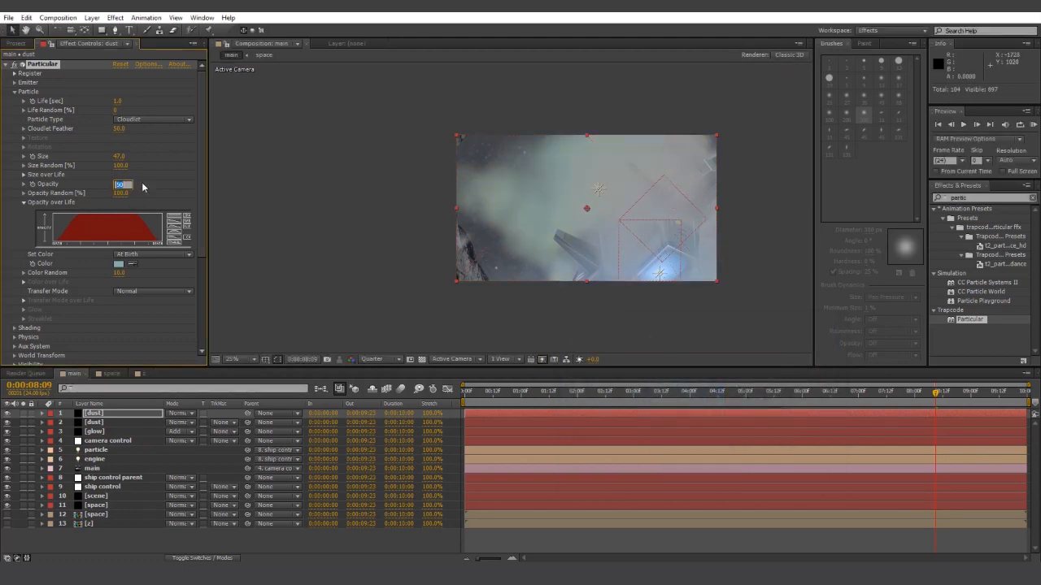
{"action": "type", "text": "2"}
{"action": "key", "text": "Return"}
{"action": "key", "text": "space"}
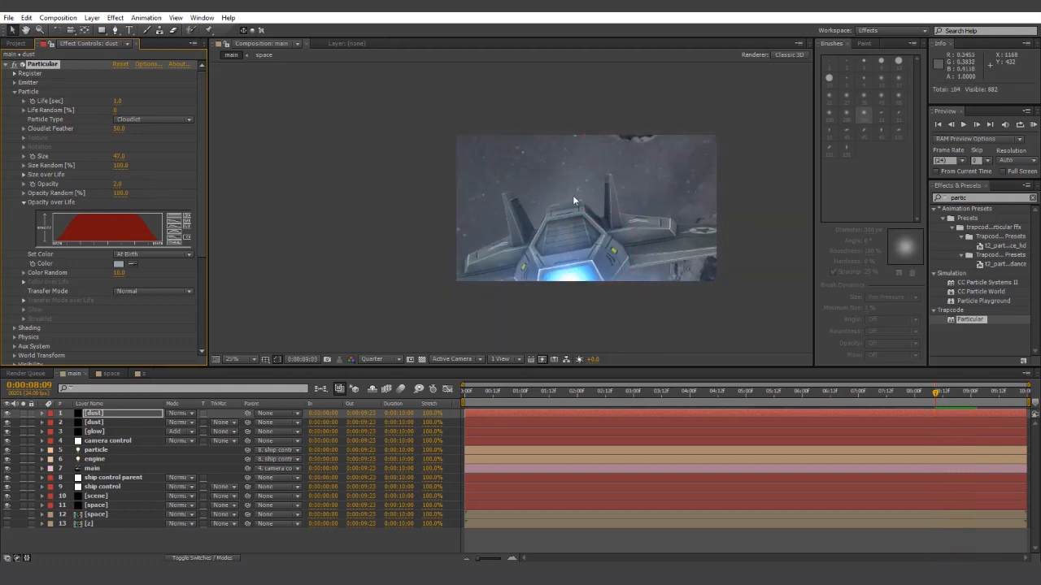
{"action": "key", "text": "space"}
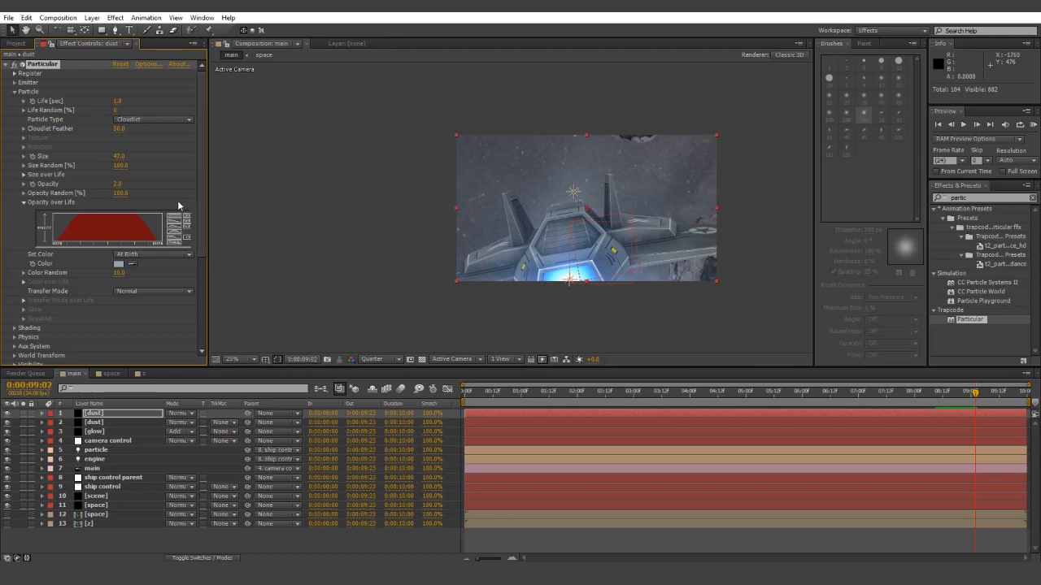
- Change the copy's Emitter Random Seed for a new particle pattern
{"action": "left_click", "coordinate": [14, 92]}
{"action": "left_click", "coordinate": [13, 83]}
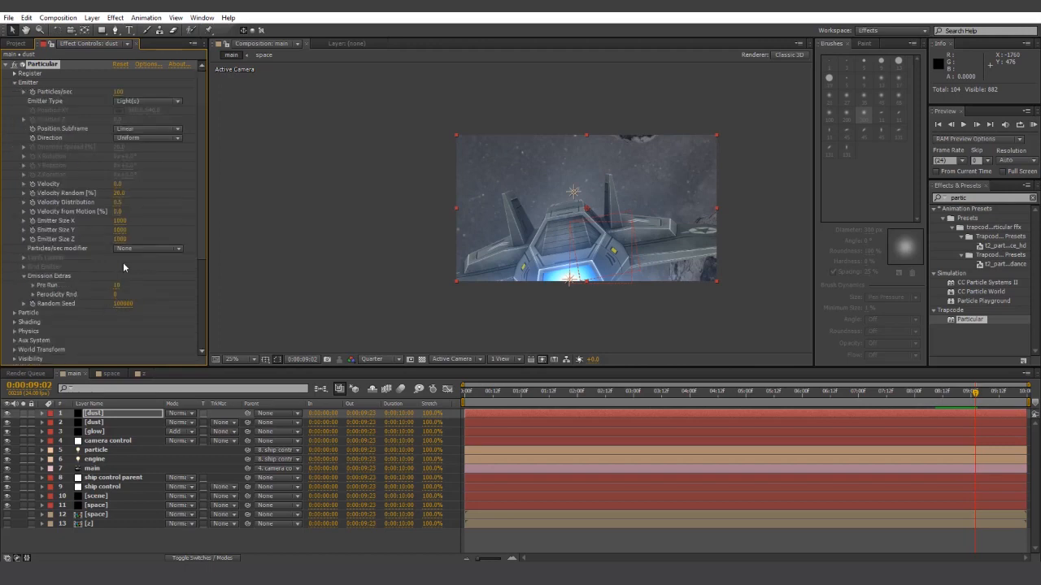
{"action": "left_click_drag", "start_coordinate": [126, 311], "coordinate": [164, 302]}
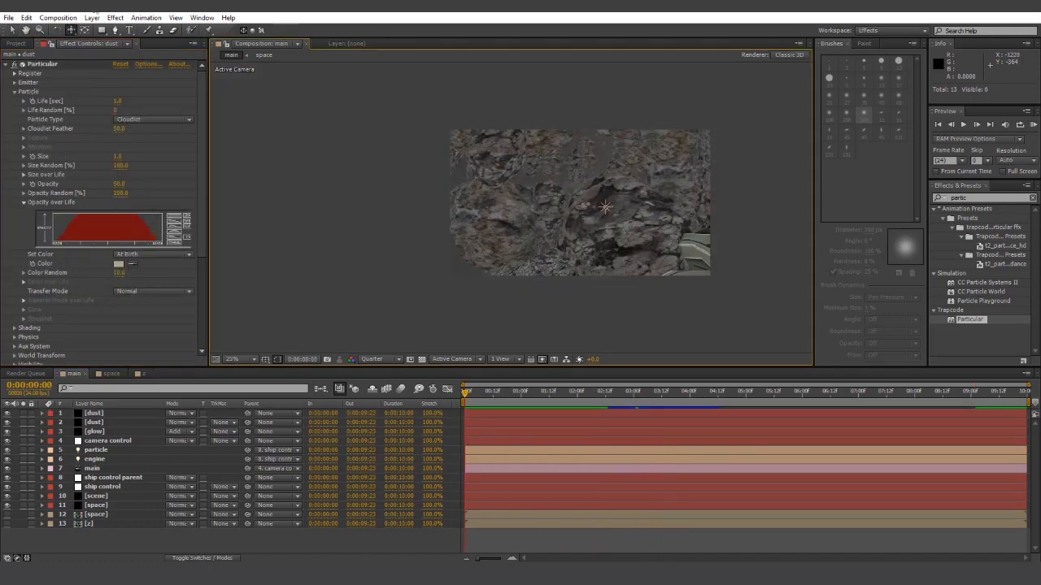
- Create a new light layer of type Parallel
{"action": "left_click", "coordinate": [91, 18]}
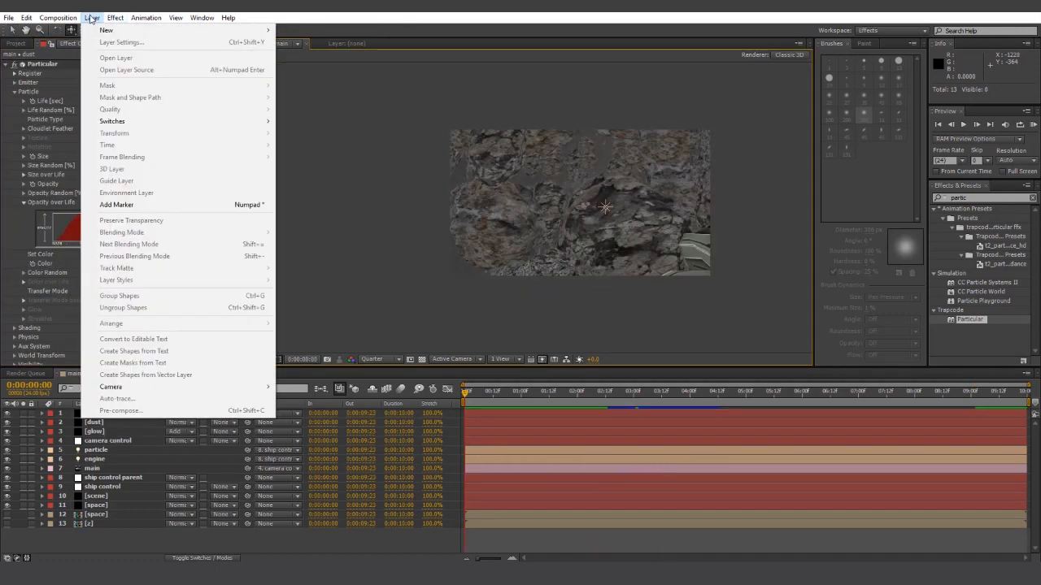
{"action": "mouse_move", "coordinate": [163, 30]}
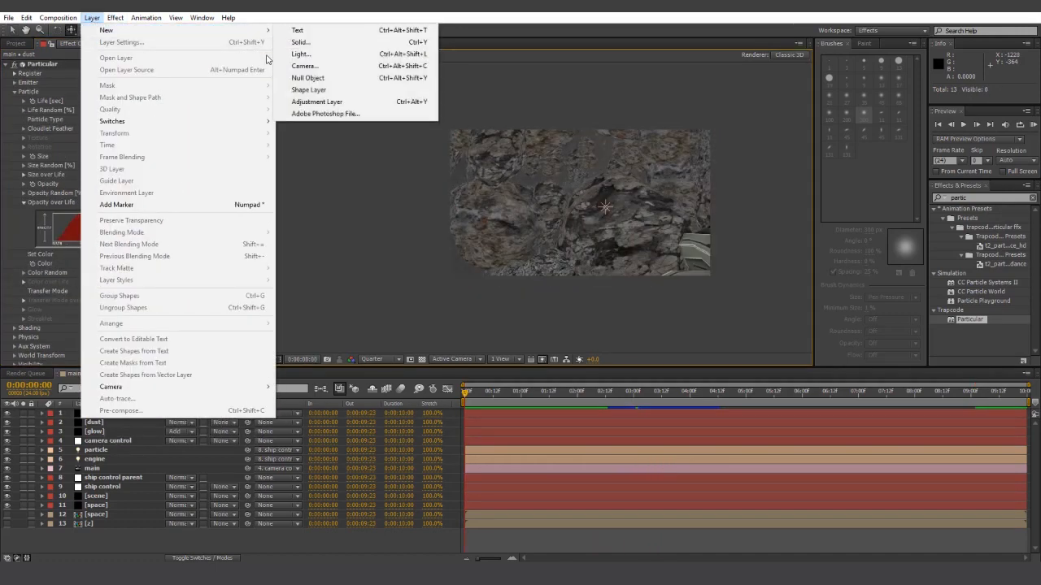
{"action": "left_click", "coordinate": [313, 54]}
{"action": "left_click", "coordinate": [527, 196]}
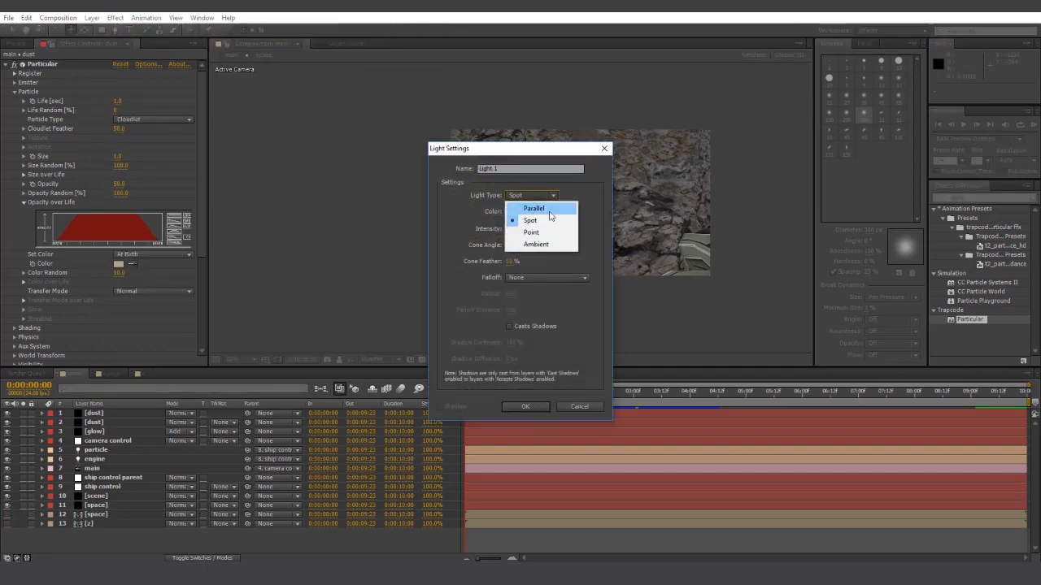
{"action": "left_click", "coordinate": [527, 207]}
- Give the light colour F4EAC3, 200% intensity and Casts Shadows, then confirm
{"action": "left_click", "coordinate": [514, 212]}
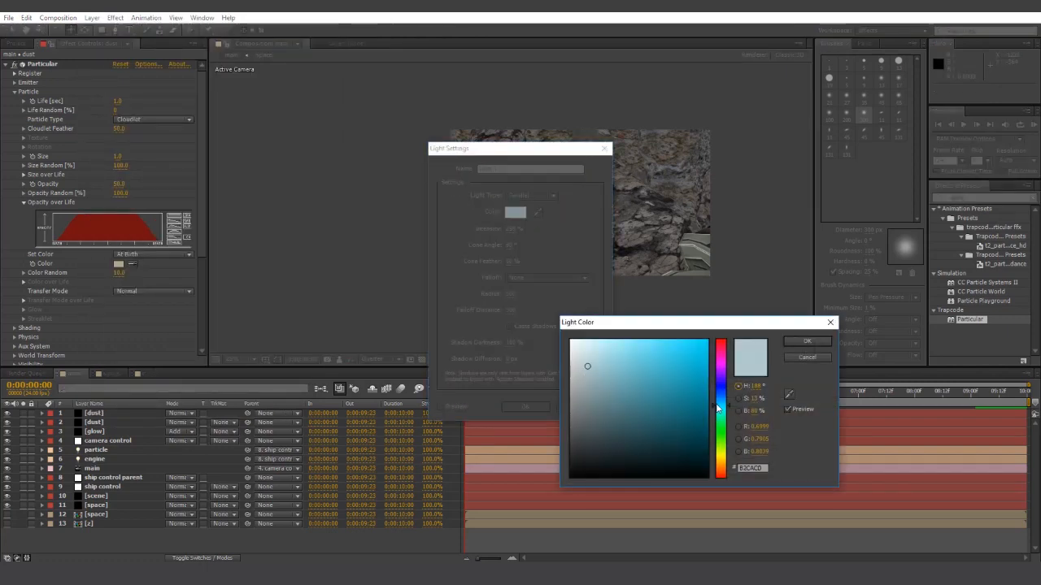
{"action": "left_click_drag", "start_coordinate": [721, 409], "coordinate": [720, 460]}
{"action": "mouse_move", "coordinate": [632, 366]}
{"action": "left_mouse_down"}
{"action": "mouse_move", "coordinate": [621, 346]}
{"action": "mouse_move", "coordinate": [597, 346]}
{"action": "left_mouse_up"}
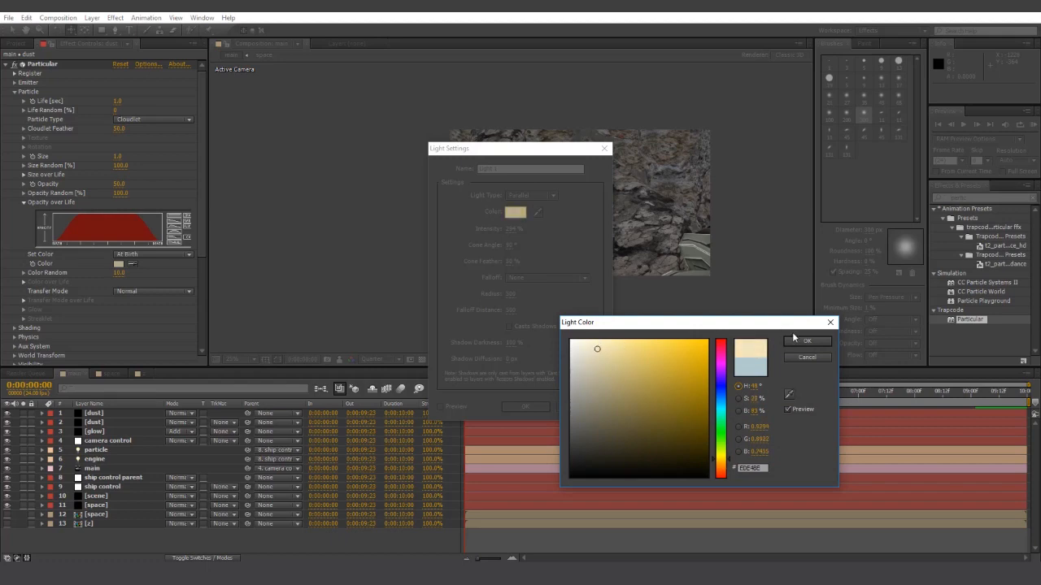
{"action": "left_click", "coordinate": [805, 341]}
{"action": "left_click", "coordinate": [514, 228]}
{"action": "type", "text": "2"}
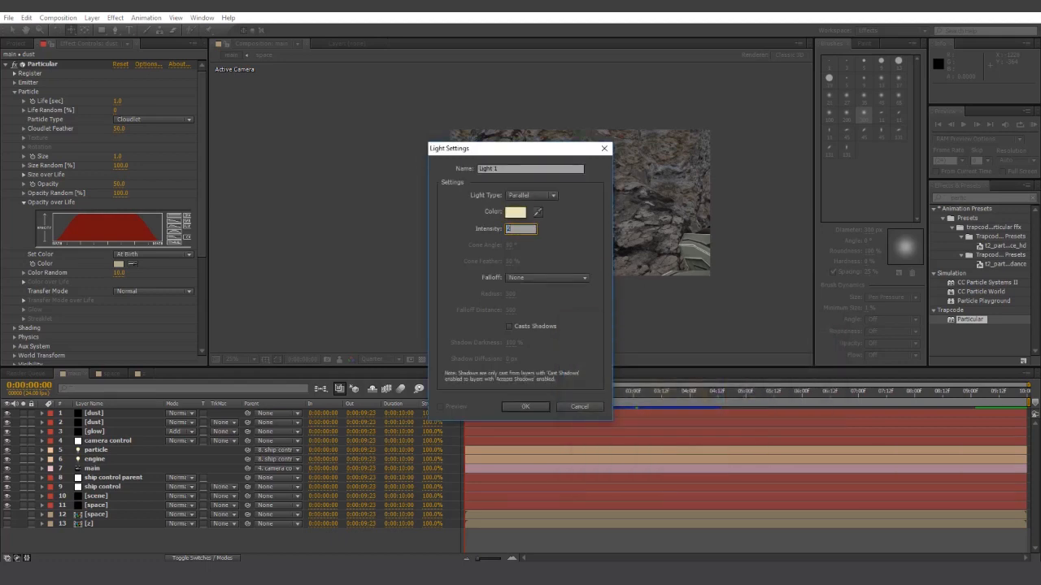
{"action": "type", "text": "00"}
{"action": "key", "text": "Return"}
{"action": "left_click", "coordinate": [512, 326]}
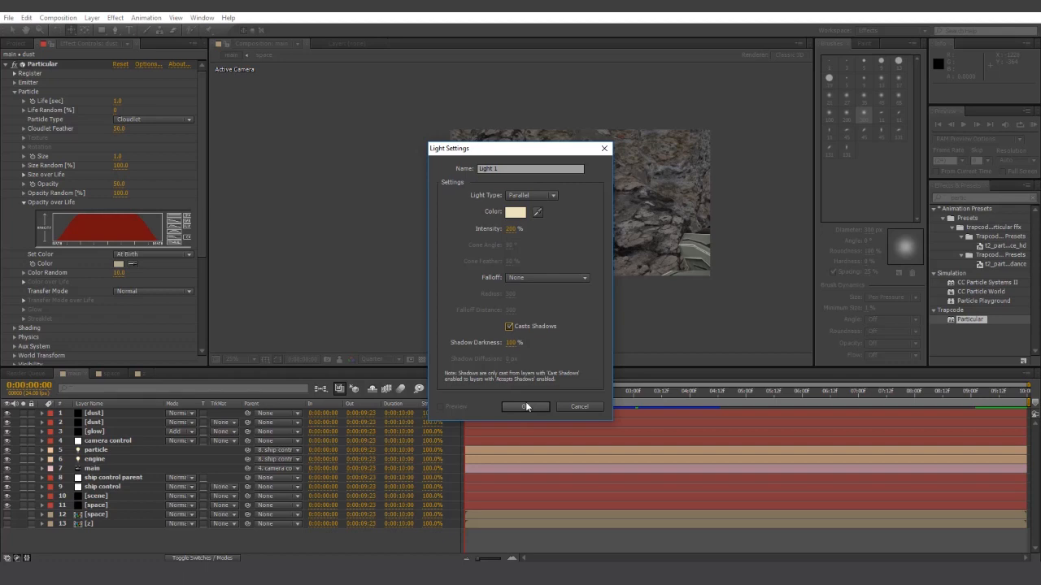
{"action": "left_click", "coordinate": [525, 407]}
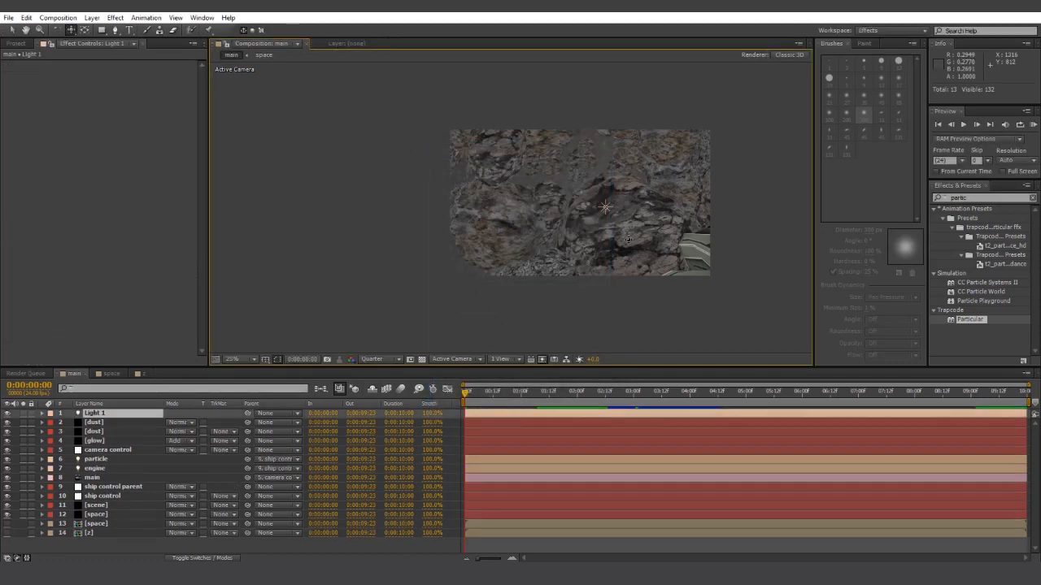
- Rename the Light 1 layer to 'bsun'
{"action": "left_click", "coordinate": [83, 416]}
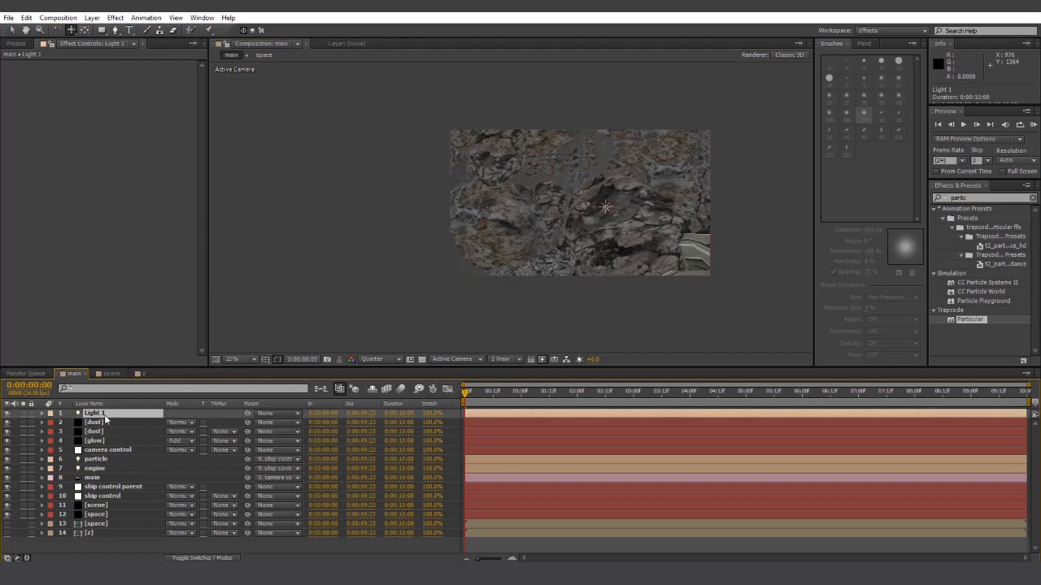
{"action": "right_click", "coordinate": [104, 418]}
{"action": "left_click", "coordinate": [130, 409]}
{"action": "type", "text": "bsun"}
{"action": "left_click", "coordinate": [137, 550]}
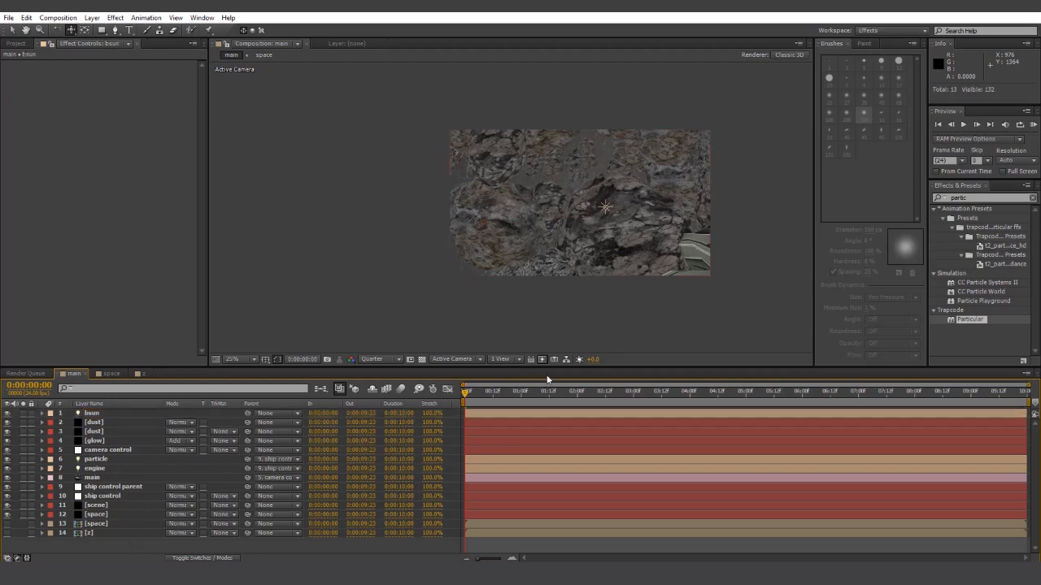
- Reposition the bsun light in the Top view
{"action": "left_click", "coordinate": [157, 414]}
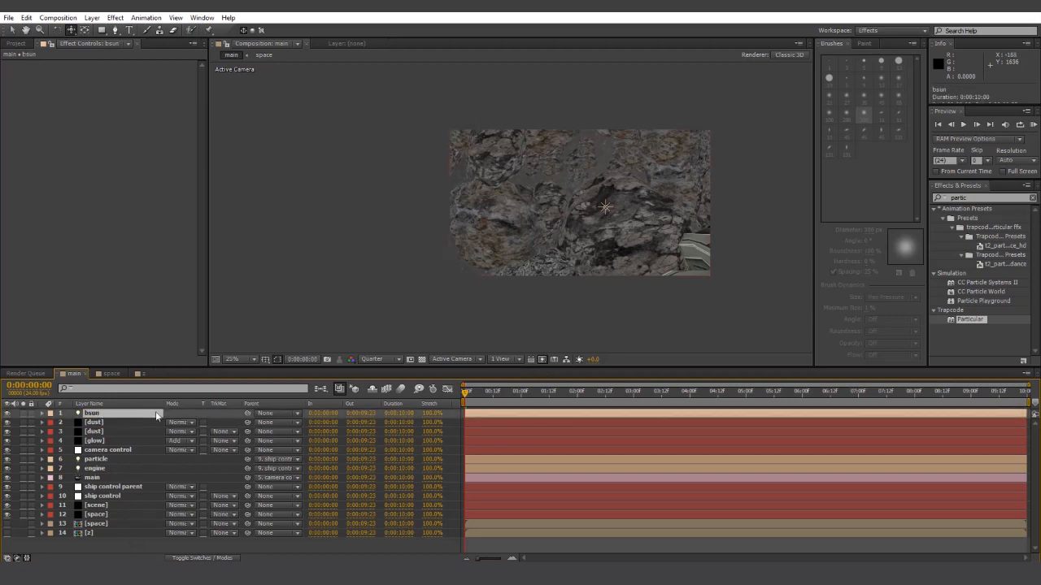
{"action": "left_click", "coordinate": [433, 364]}
{"action": "left_click", "coordinate": [465, 423]}
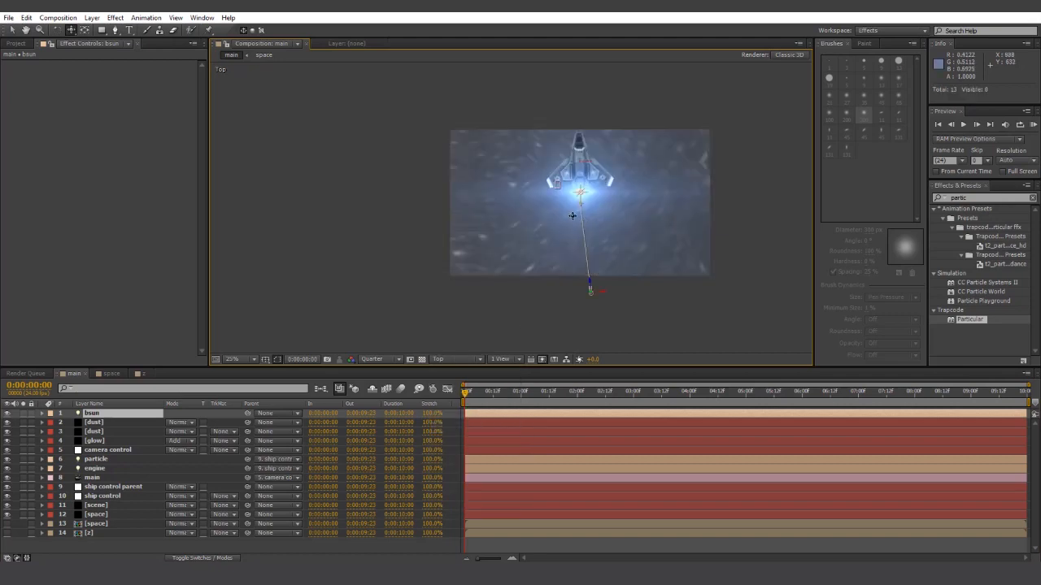
{"action": "left_click", "coordinate": [12, 31]}
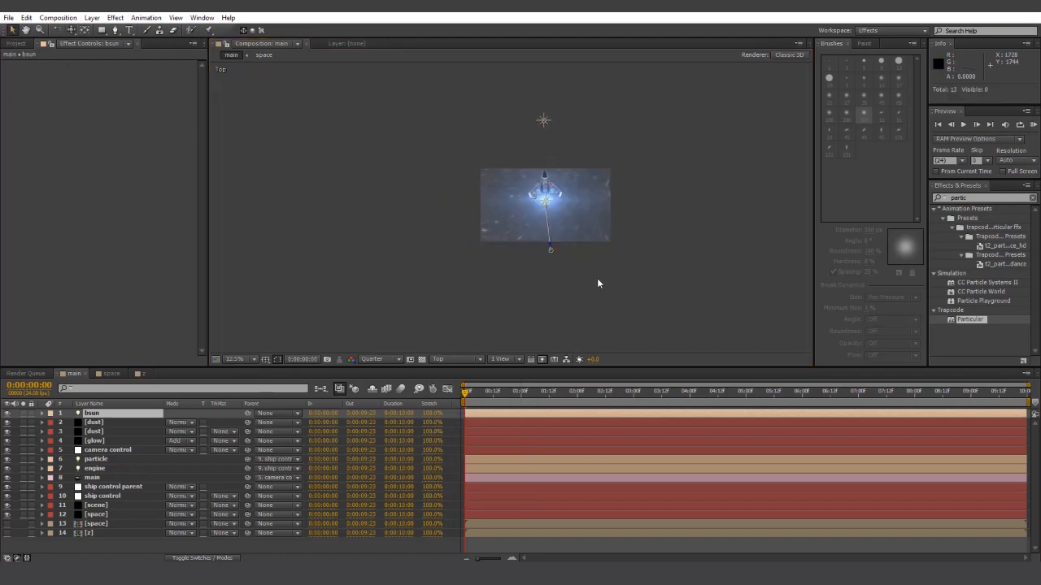
{"action": "mouse_move", "coordinate": [548, 255]}
{"action": "left_mouse_down"}
{"action": "mouse_move", "coordinate": [443, 126]}
{"action": "mouse_move", "coordinate": [335, 71]}
{"action": "mouse_move", "coordinate": [349, 101]}
{"action": "left_mouse_up"}
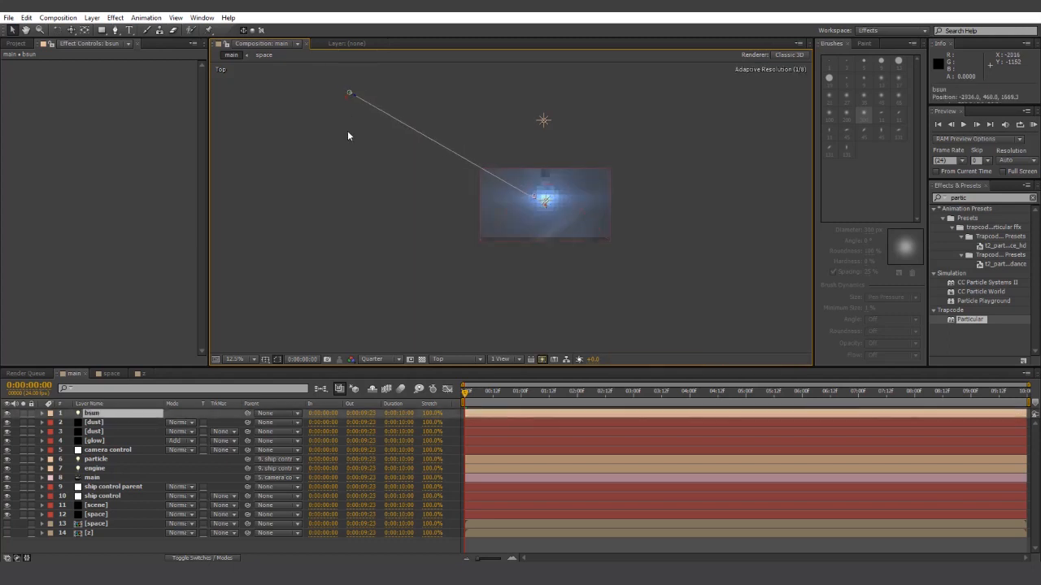
- Raise bsun above the terrain in the Front view, then return to Active Camera
{"action": "left_click", "coordinate": [455, 359]}
{"action": "left_click", "coordinate": [458, 403]}
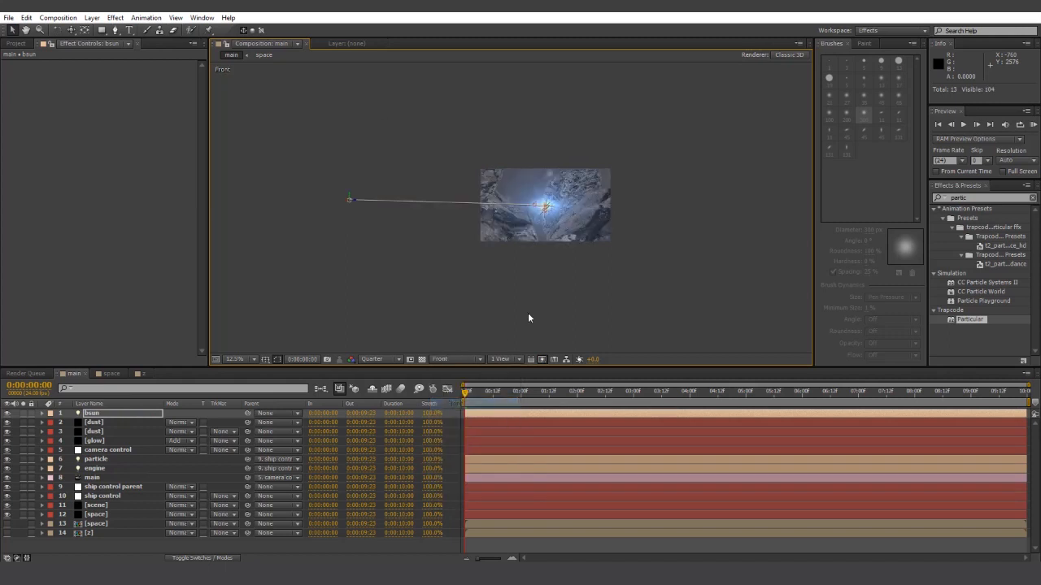
{"action": "left_click_drag", "start_coordinate": [345, 195], "coordinate": [378, 96]}
{"action": "left_click", "coordinate": [457, 360]}
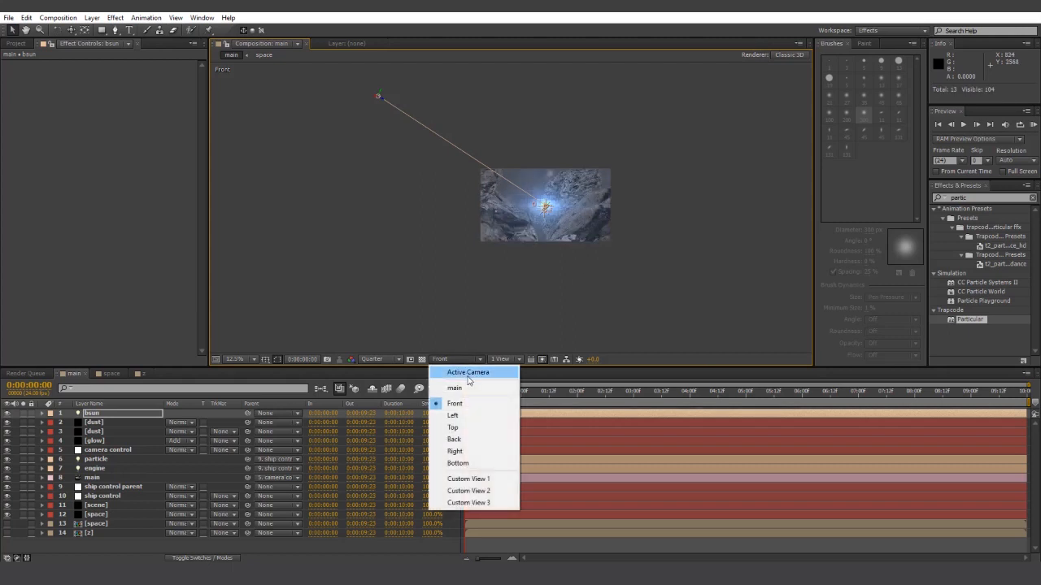
{"action": "left_click", "coordinate": [463, 370]}
- Set the scene layer's Element Render Mode to Preview and RAM-preview the composition
{"action": "key", "text": "period"}
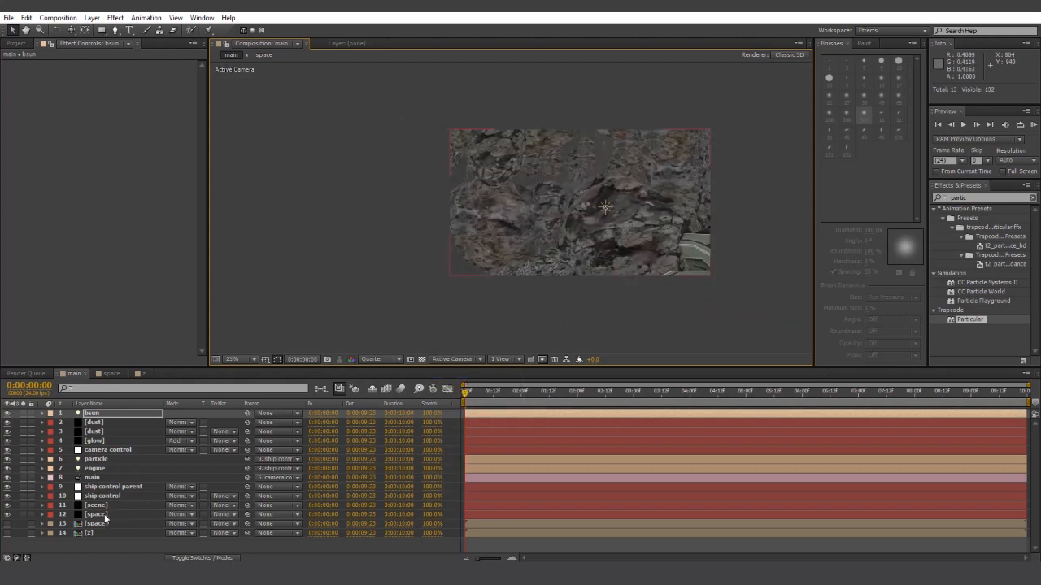
{"action": "left_click", "coordinate": [105, 505]}
{"action": "left_click_drag", "start_coordinate": [203, 230], "coordinate": [204, 317]}
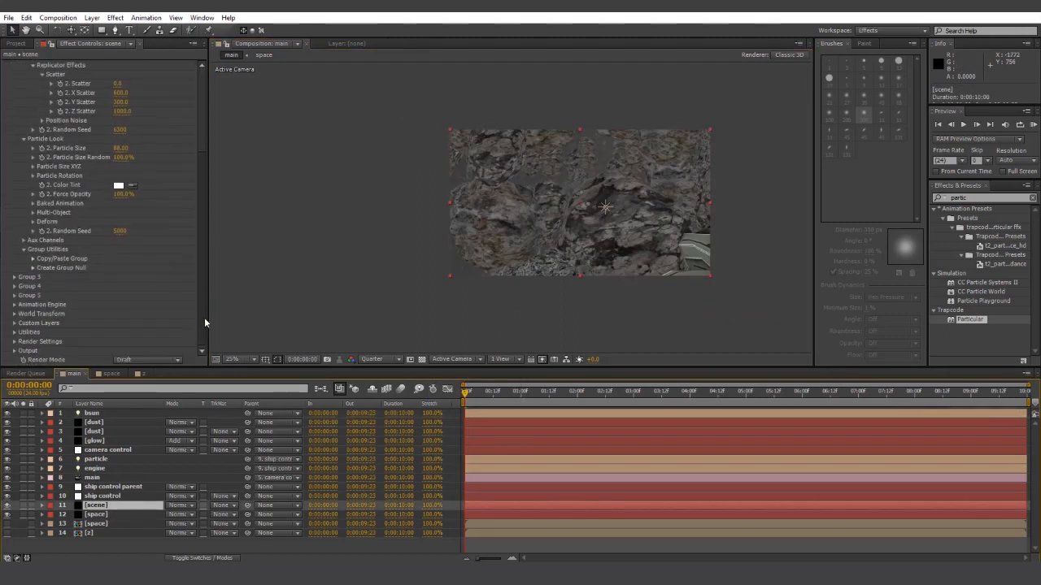
{"action": "left_click", "coordinate": [147, 360]}
{"action": "left_click", "coordinate": [142, 384]}
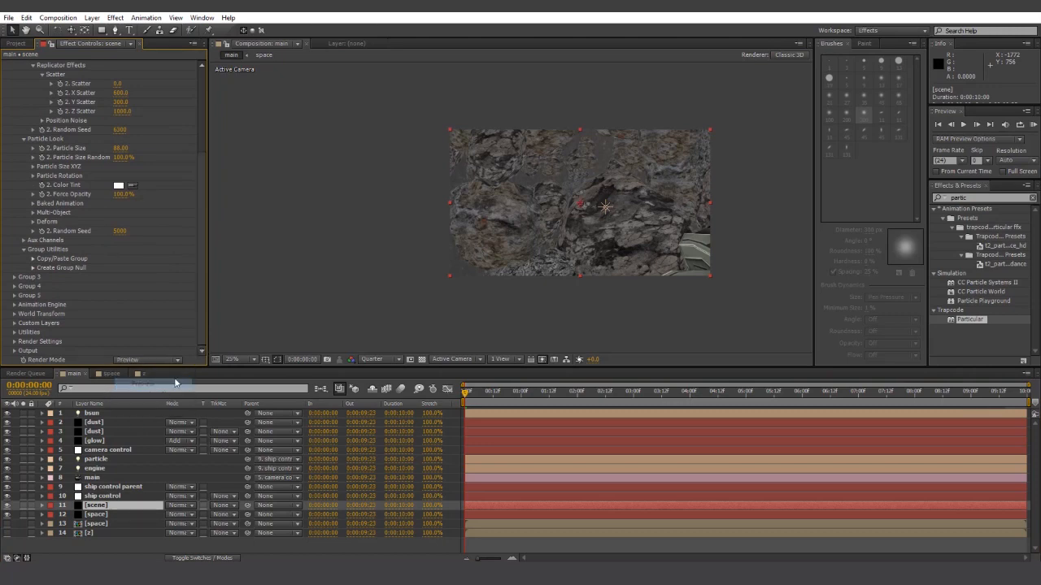
{"action": "key", "text": "KP_0"}
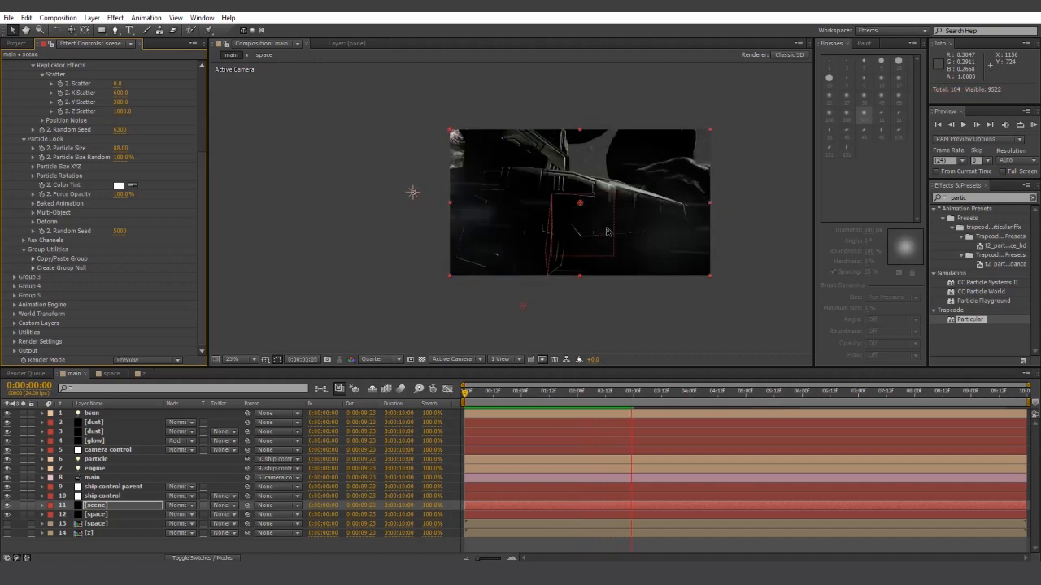
{"action": "left_click", "coordinate": [104, 425]}
- Aim bsun's Point of Interest at the ship, ending at -56, 965, 0
{"action": "left_click", "coordinate": [92, 413]}
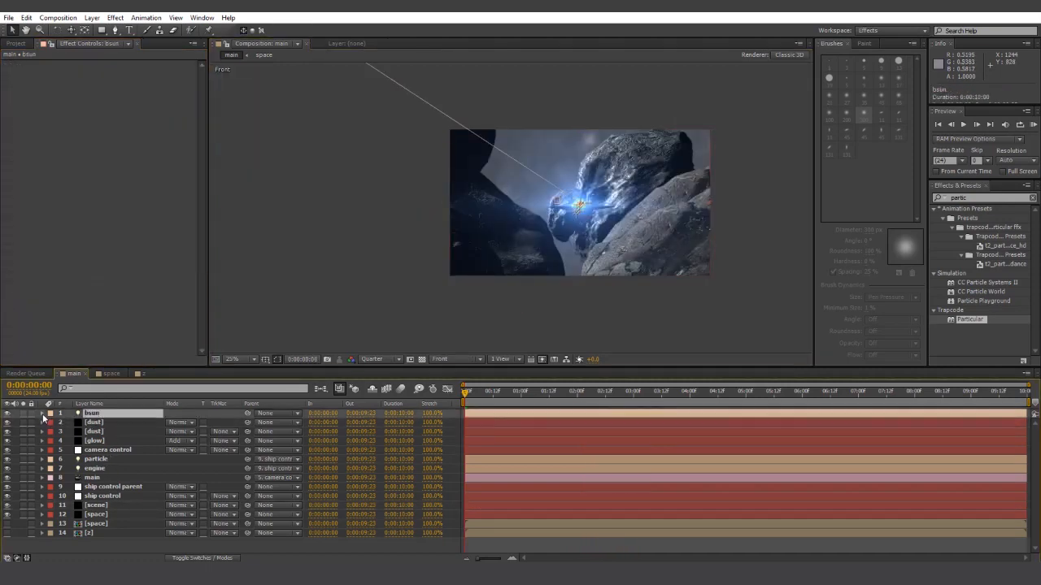
{"action": "left_click", "coordinate": [42, 413]}
{"action": "left_click", "coordinate": [51, 422]}
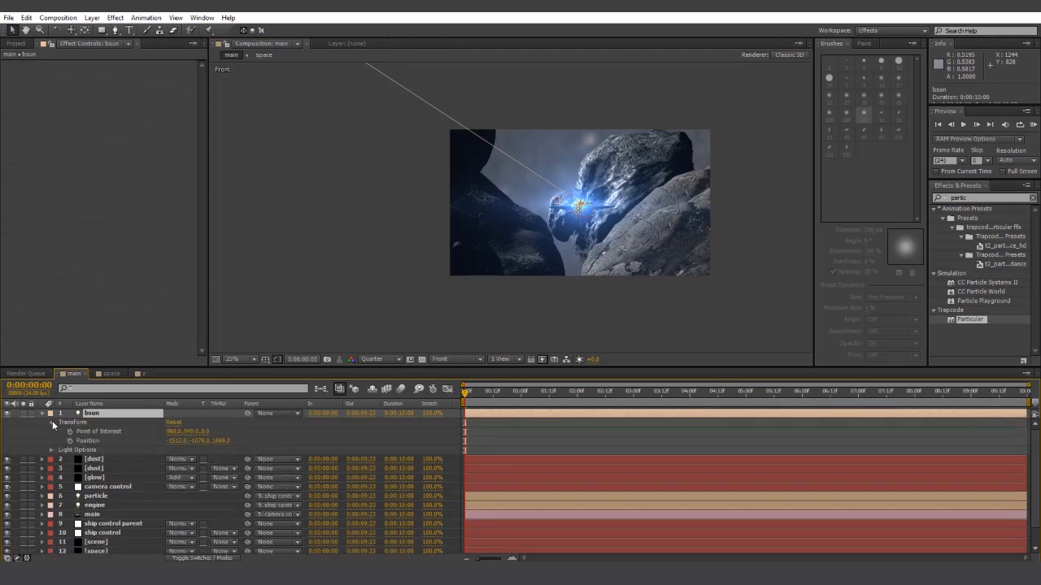
{"action": "left_click_drag", "start_coordinate": [189, 433], "coordinate": [139, 433]}
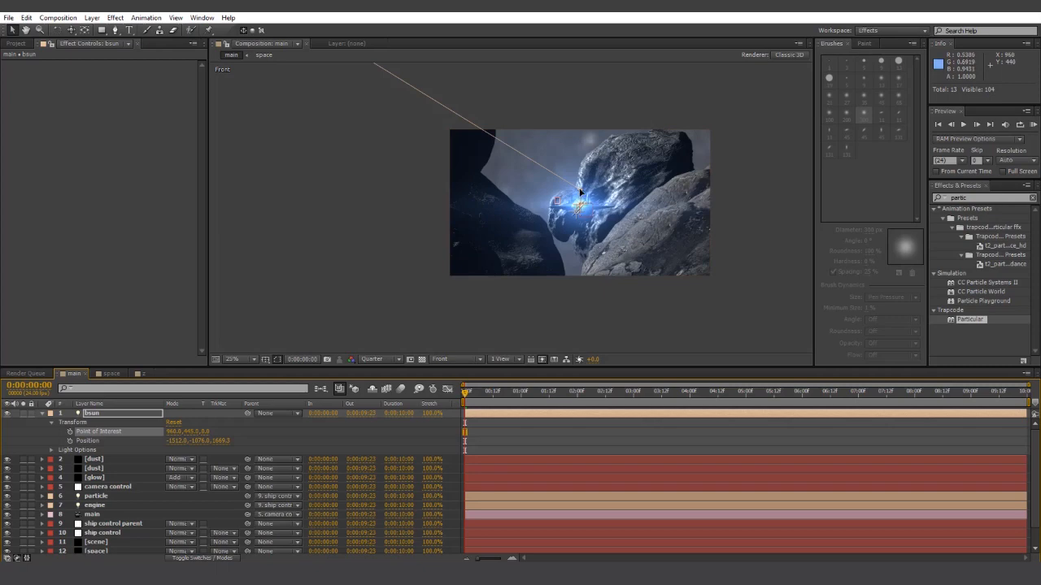
{"action": "left_click_drag", "start_coordinate": [580, 191], "coordinate": [442, 260]}
{"action": "key", "text": "period"}
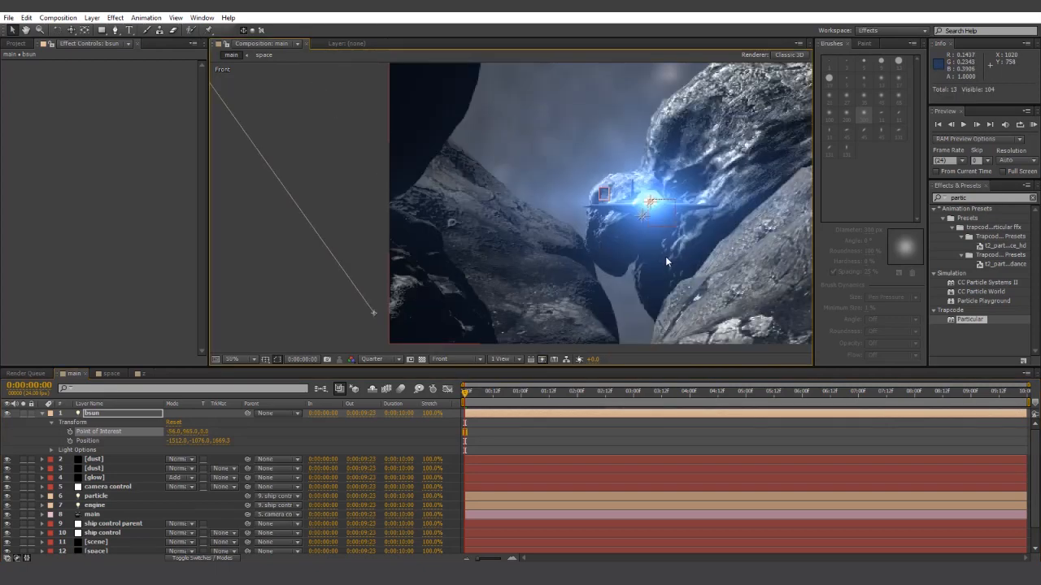
{"action": "left_click", "coordinate": [443, 359]}
{"action": "left_click", "coordinate": [465, 370]}
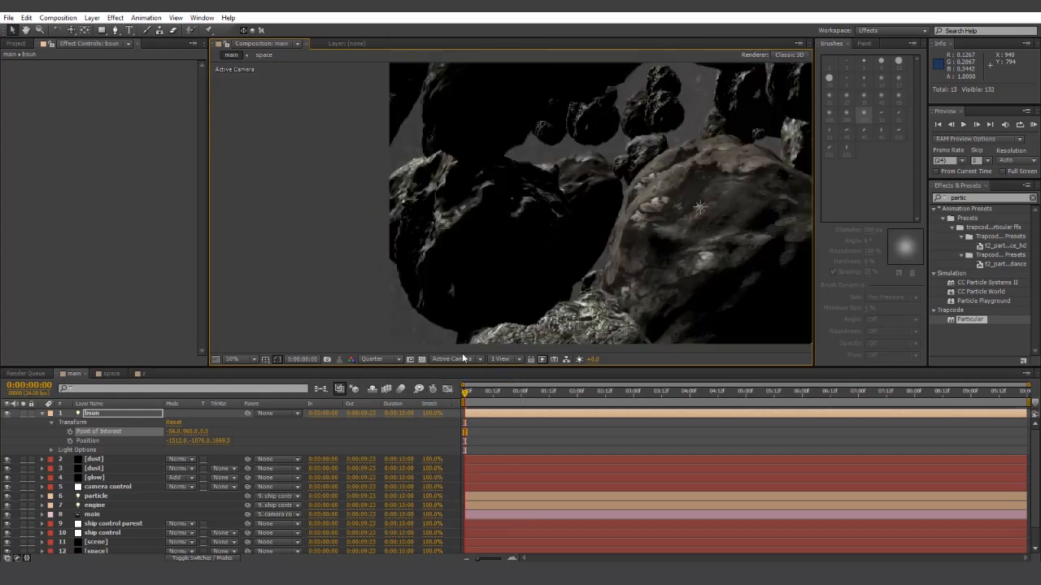
{"action": "scroll", "coordinate": [561, 244], "scroll_direction": "down", "scroll_amount": 2}
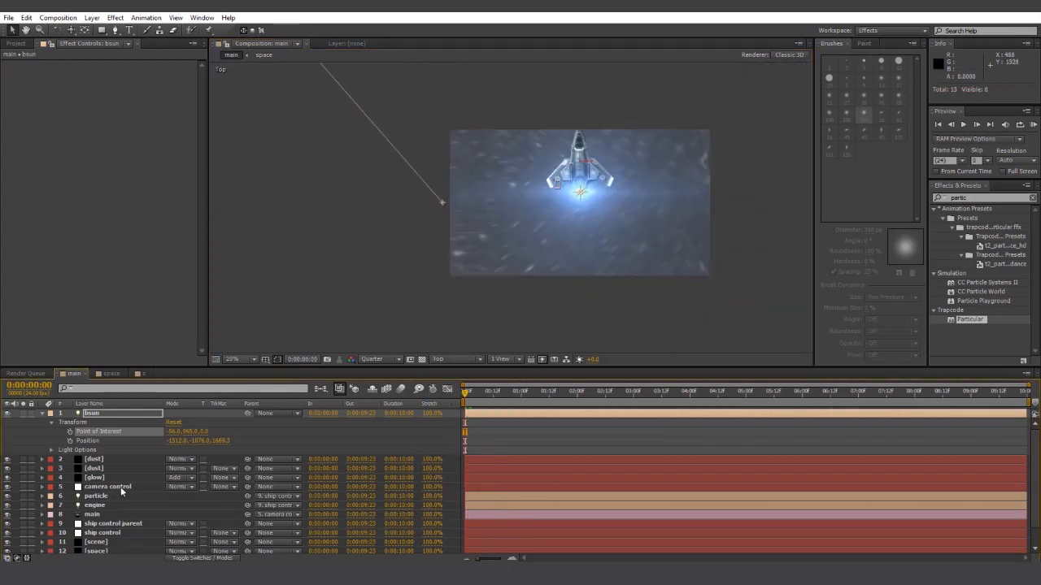
{"action": "left_click", "coordinate": [121, 487]}
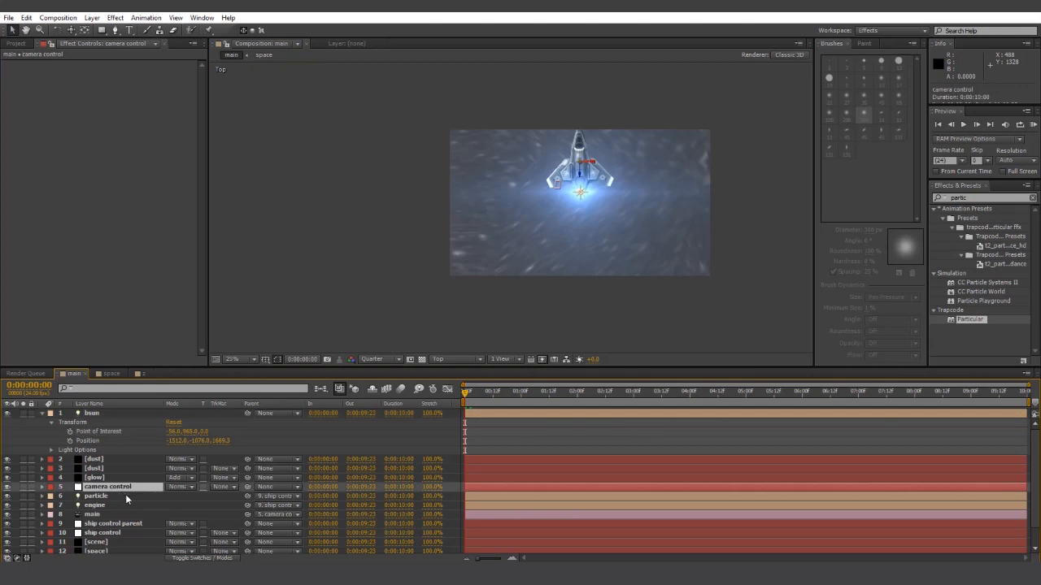
- Duplicate the camera control layer and rename the copy 'light track'
{"action": "key", "text": "ctrl+d"}
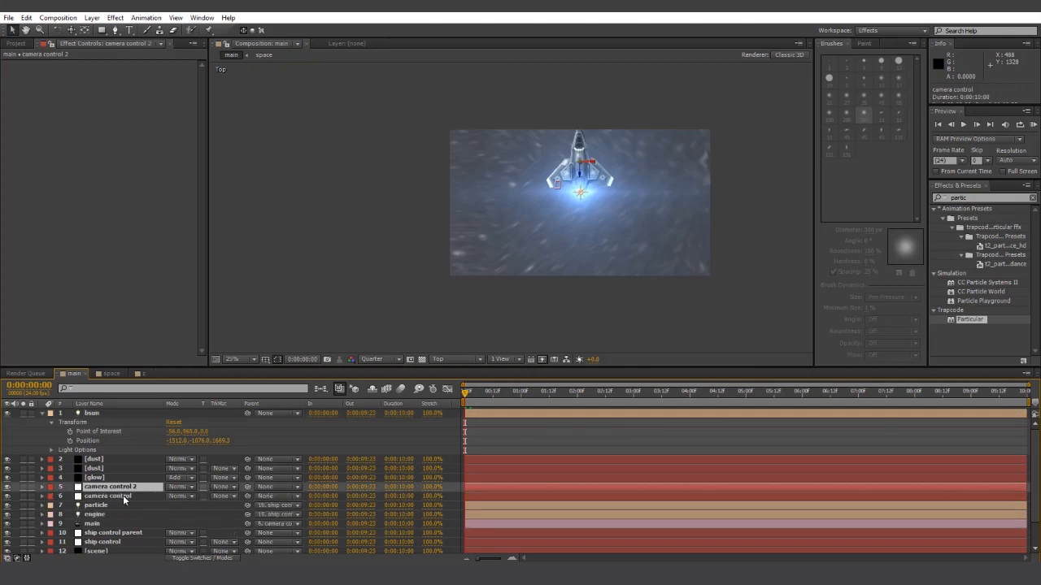
{"action": "key", "text": "r"}
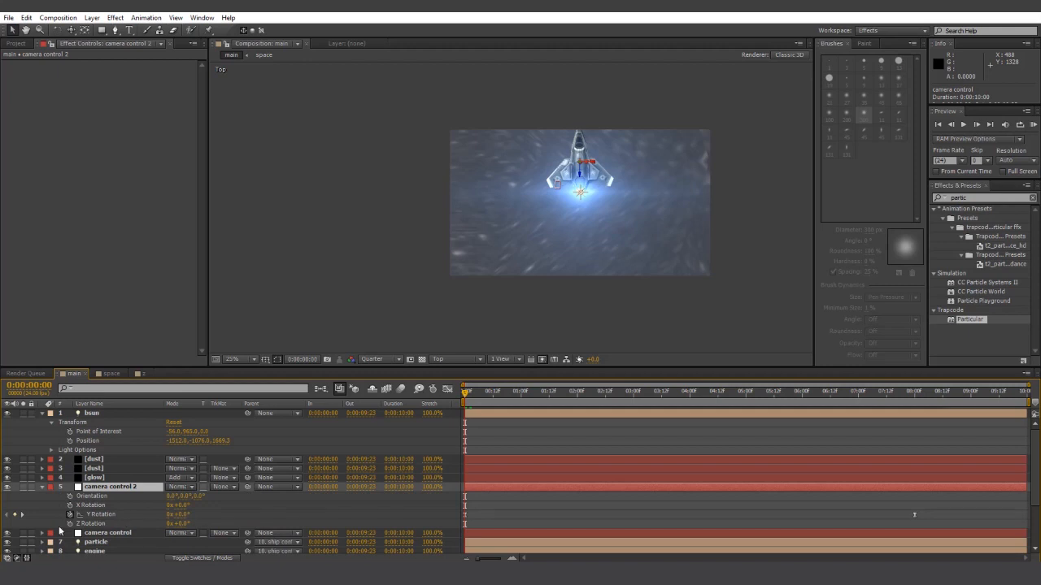
{"action": "left_click", "coordinate": [101, 515]}
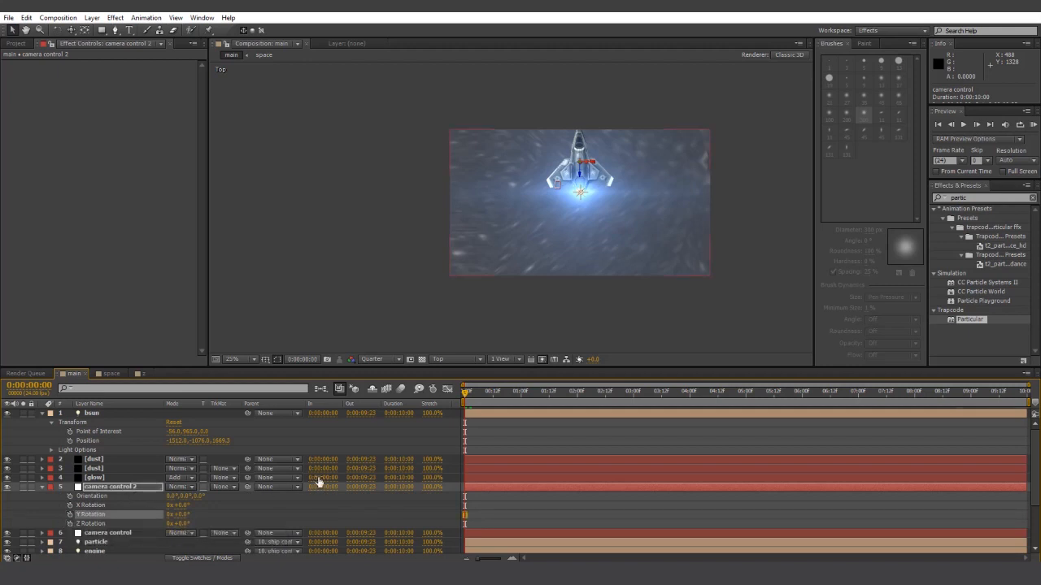
{"action": "right_click", "coordinate": [149, 484]}
{"action": "left_click", "coordinate": [163, 477]}
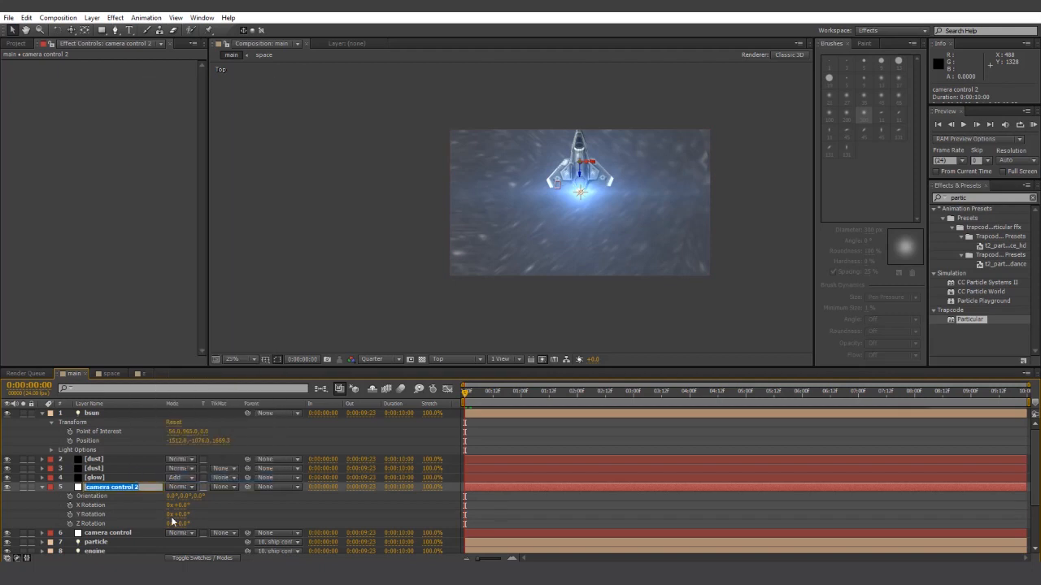
{"action": "type", "text": "light track"}
{"action": "left_click", "coordinate": [521, 524]}
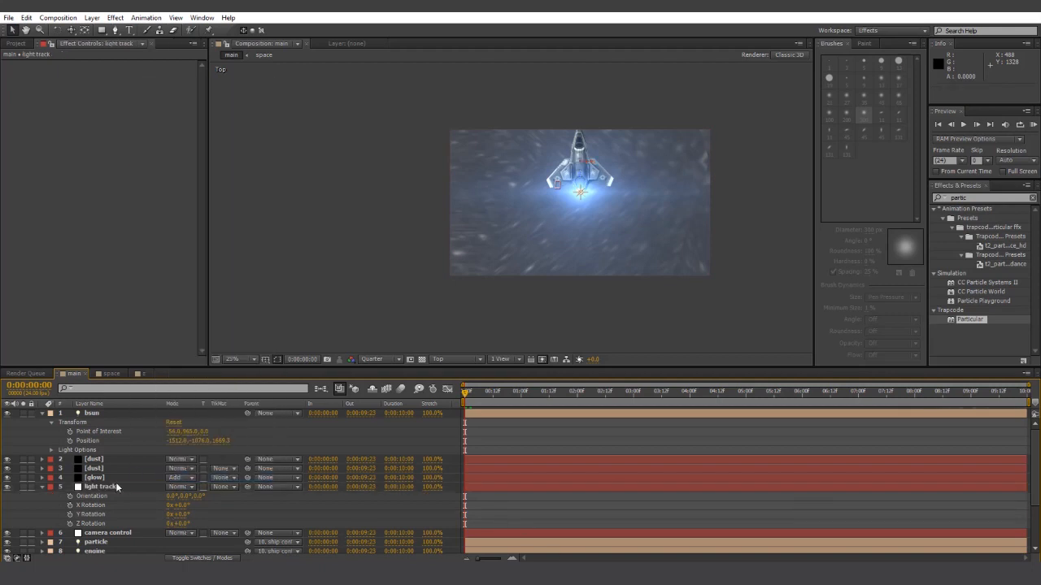
- Show light track's Position and parent the bsun light to 5. light track
{"action": "left_click", "coordinate": [105, 487]}
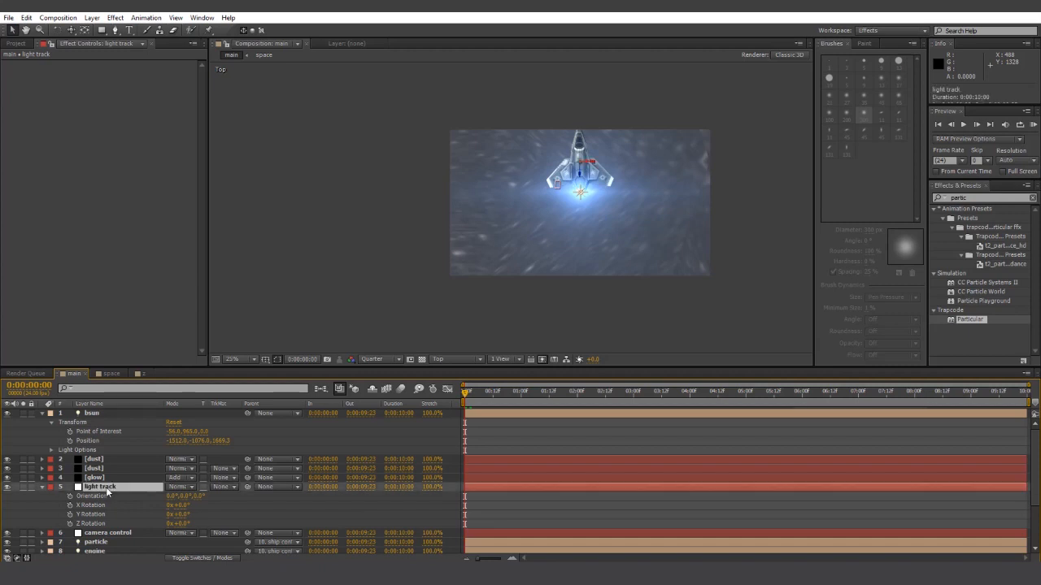
{"action": "key", "text": "p"}
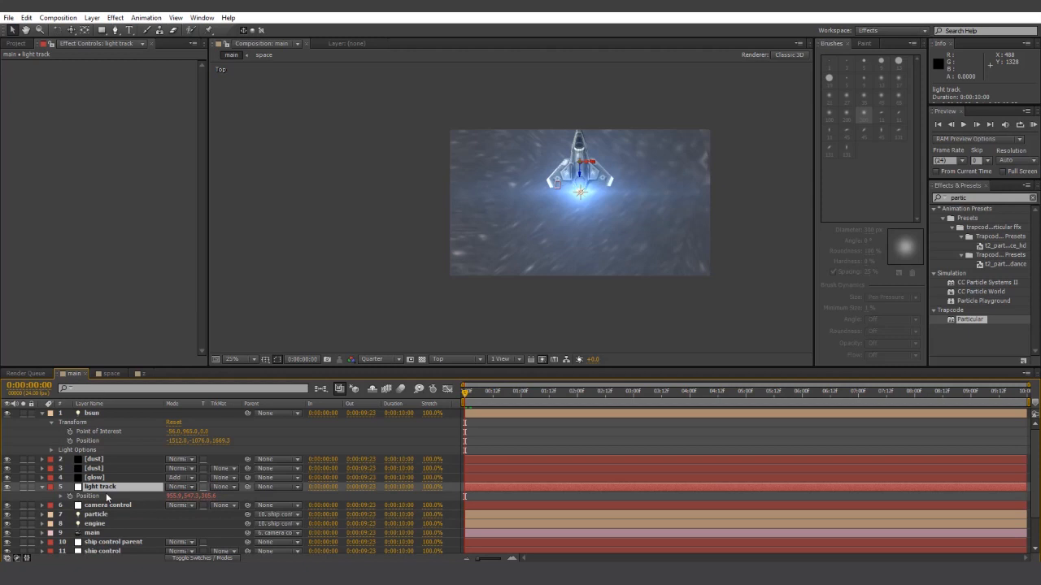
{"action": "left_click", "coordinate": [104, 415]}
{"action": "left_click", "coordinate": [271, 412]}
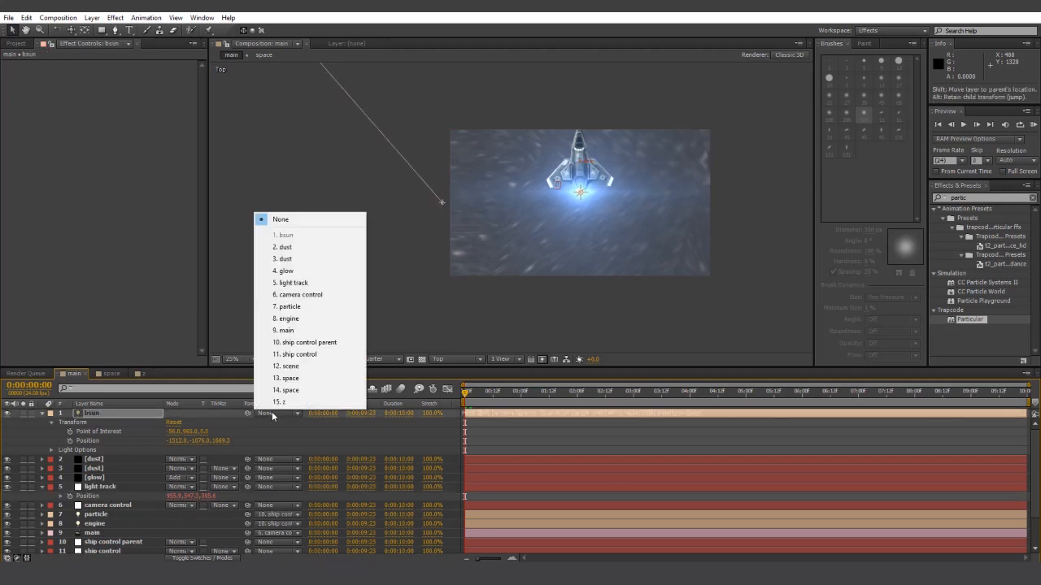
{"action": "left_click", "coordinate": [333, 283]}
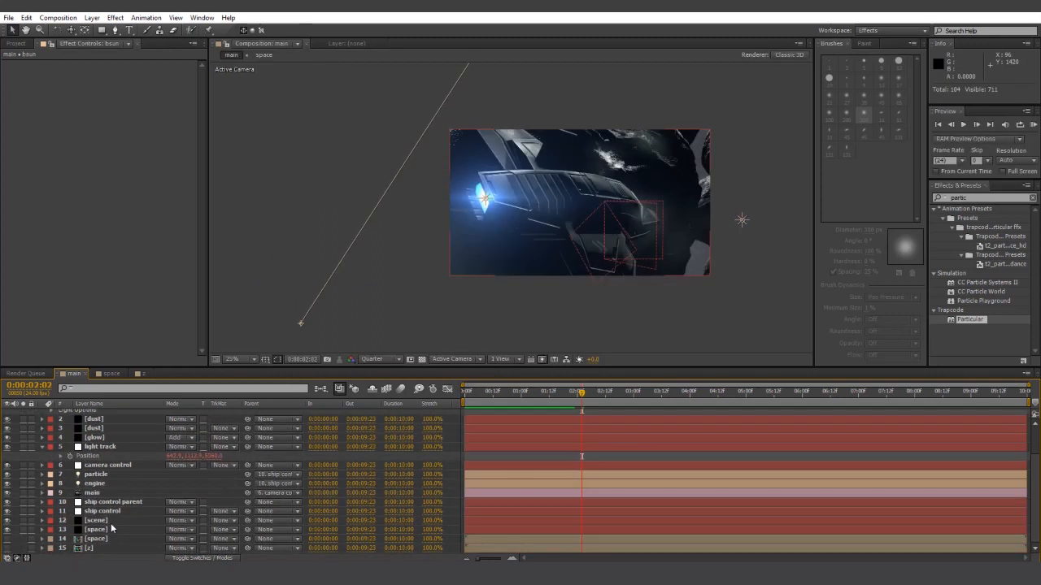
- Enable shadows in the Element effect's Render Settings
{"action": "left_click", "coordinate": [96, 520]}
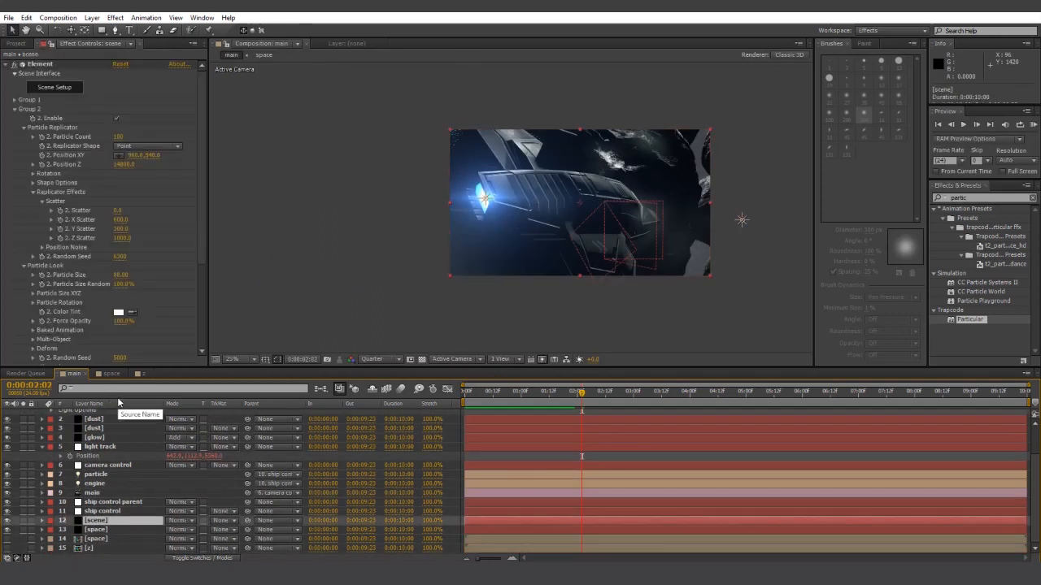
{"action": "scroll", "coordinate": [201, 226], "scroll_direction": "down", "scroll_amount": 1}
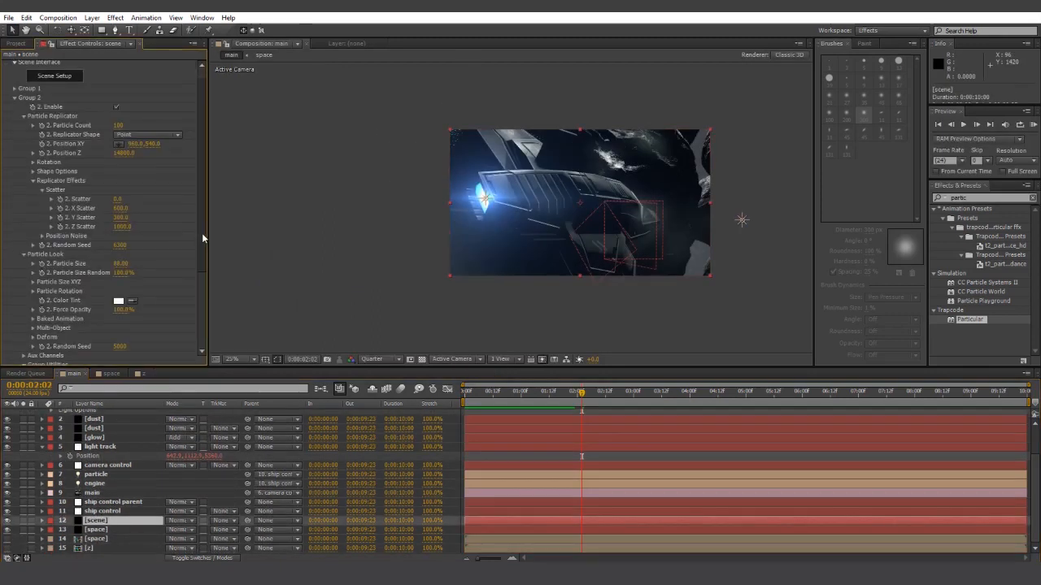
{"action": "left_click", "coordinate": [12, 97]}
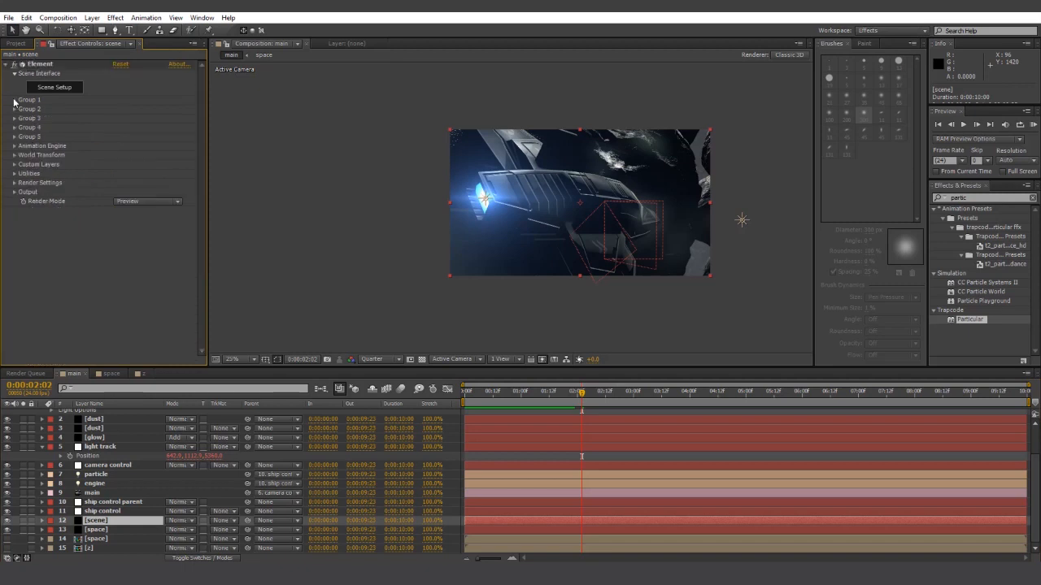
{"action": "left_click", "coordinate": [14, 184]}
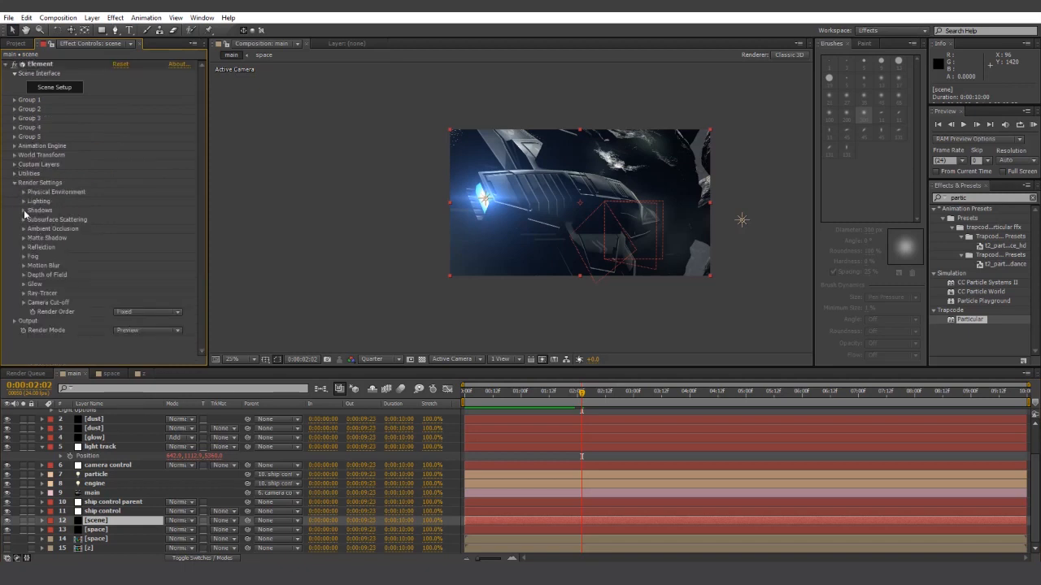
{"action": "left_click", "coordinate": [24, 211]}
{"action": "left_click", "coordinate": [116, 219]}
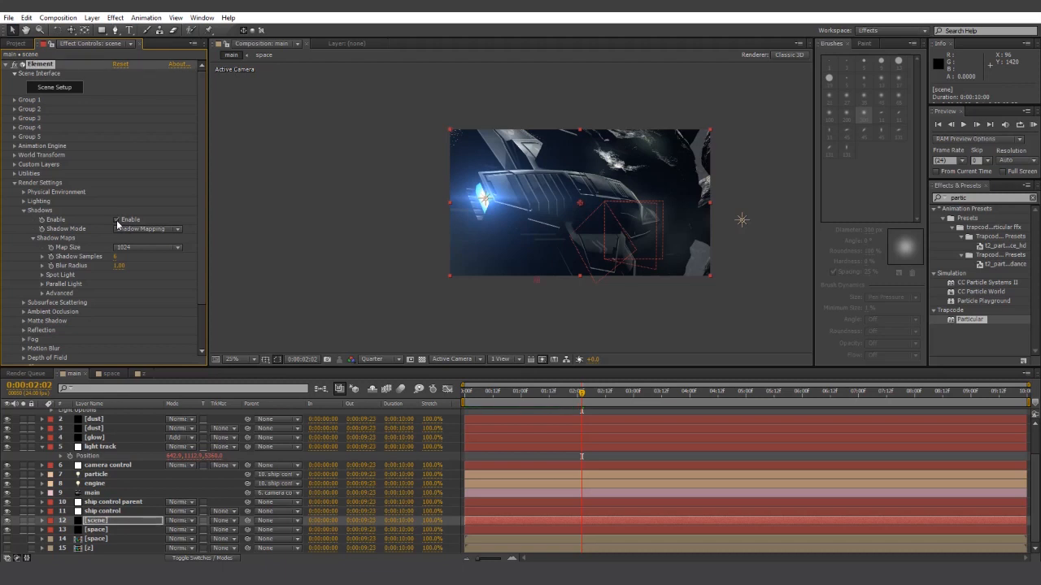
- Set shadow size 4096, map size 8192 and 24 samples, then check around 06:16
{"action": "left_click", "coordinate": [41, 285]}
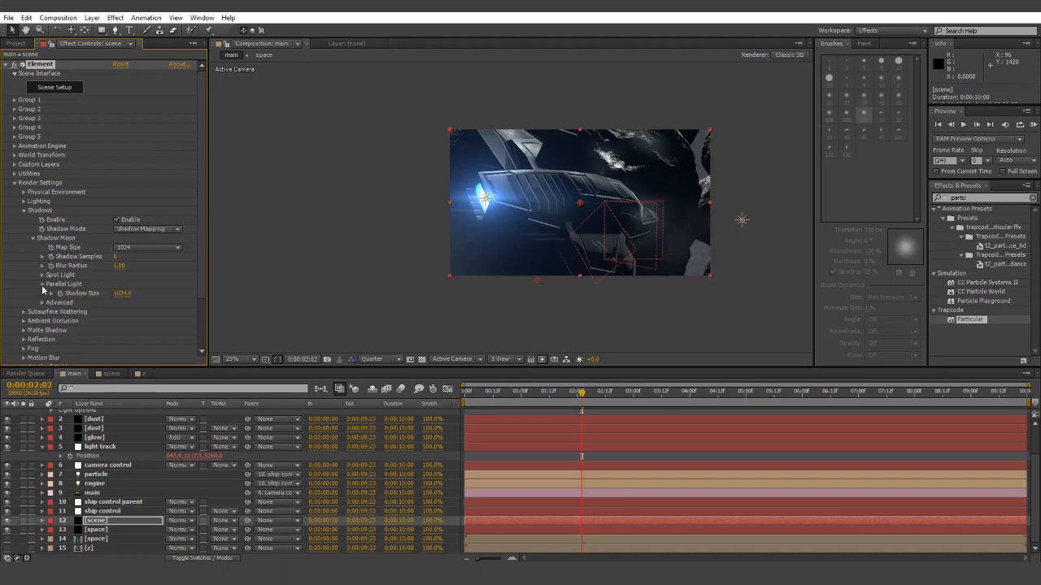
{"action": "left_click_drag", "start_coordinate": [128, 294], "coordinate": [405, 277]}
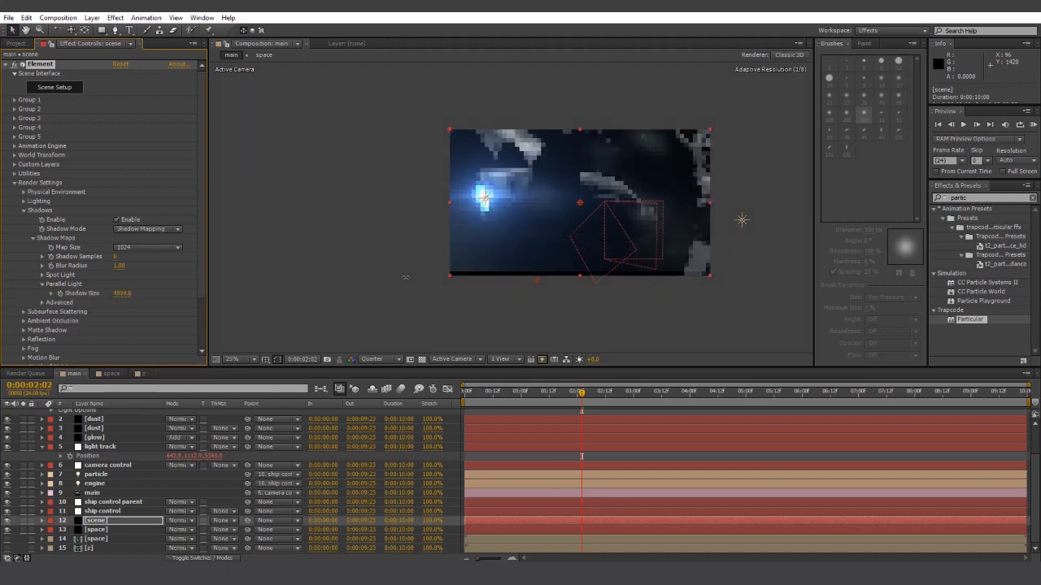
{"action": "key", "text": "period"}
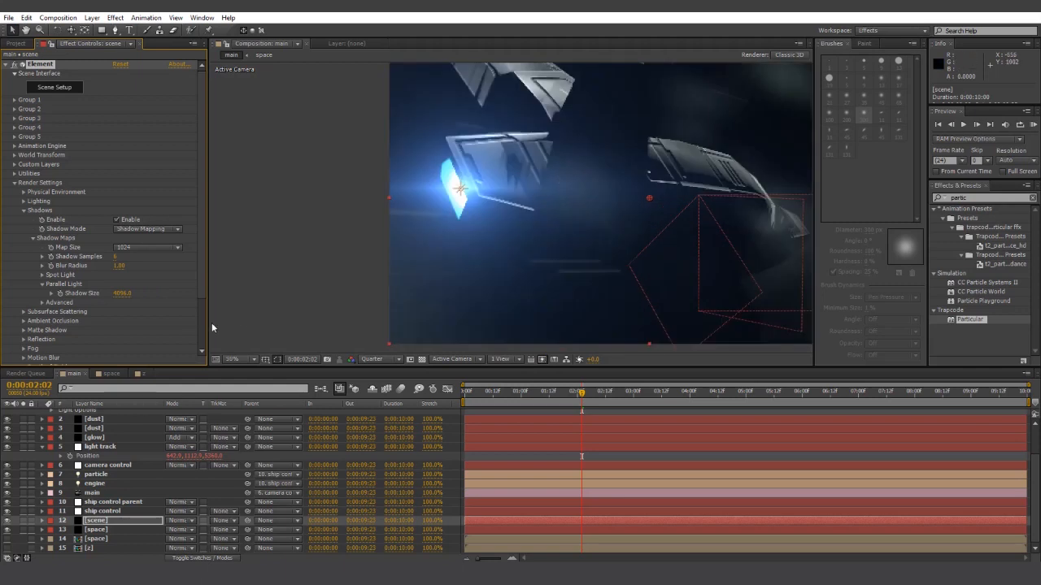
{"action": "left_click", "coordinate": [149, 247]}
{"action": "left_click", "coordinate": [144, 319]}
{"action": "left_click", "coordinate": [115, 256]}
{"action": "type", "text": "24"}
{"action": "key", "text": "Return"}
{"action": "scroll", "coordinate": [590, 280], "scroll_direction": "down", "scroll_amount": 1}
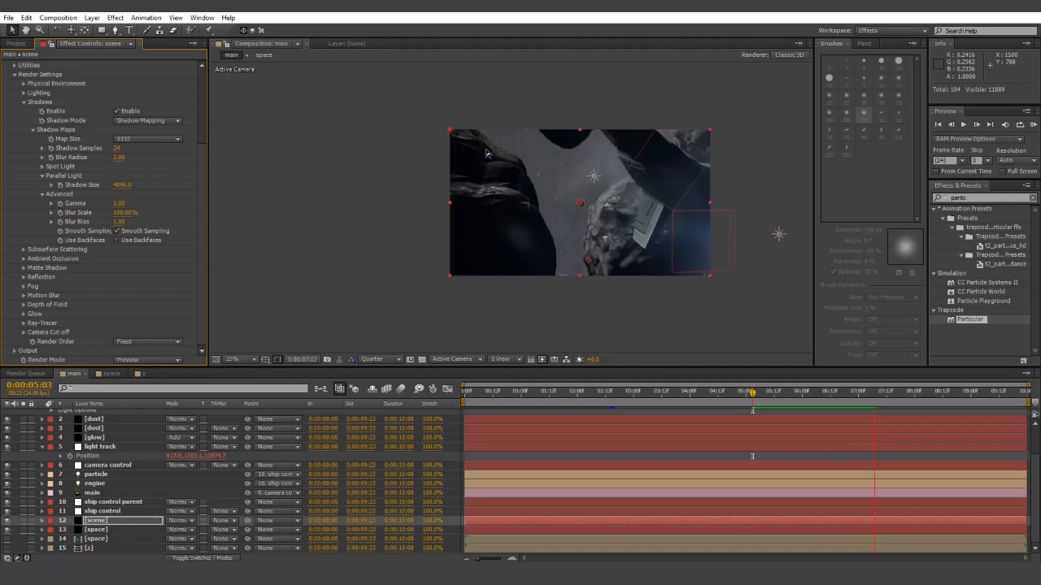
{"action": "left_click_drag", "start_coordinate": [880, 396], "coordinate": [476, 396]}
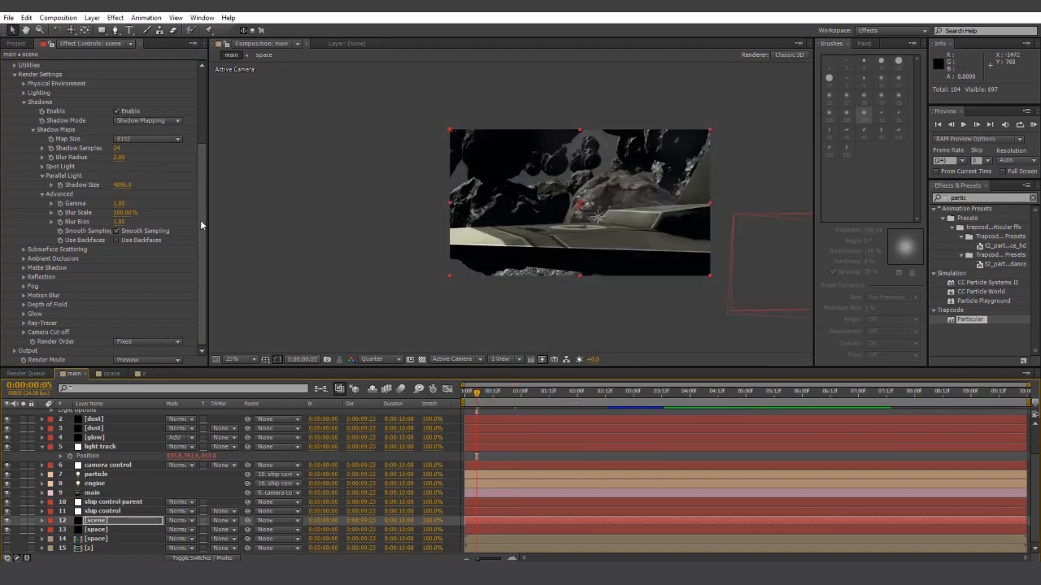
{"action": "left_click_drag", "start_coordinate": [201, 222], "coordinate": [200, 145]}
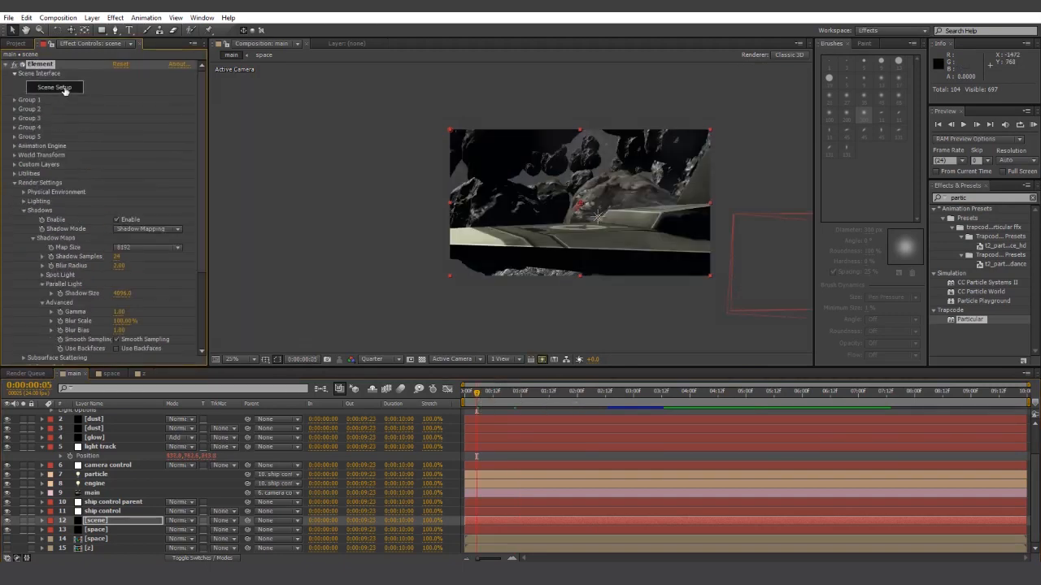
- In Scene Setup, uncheck Receive Shadow on rock_03, rock_02 and rock_01 materials
{"action": "left_click", "coordinate": [65, 90]}
{"action": "left_click", "coordinate": [540, 106]}
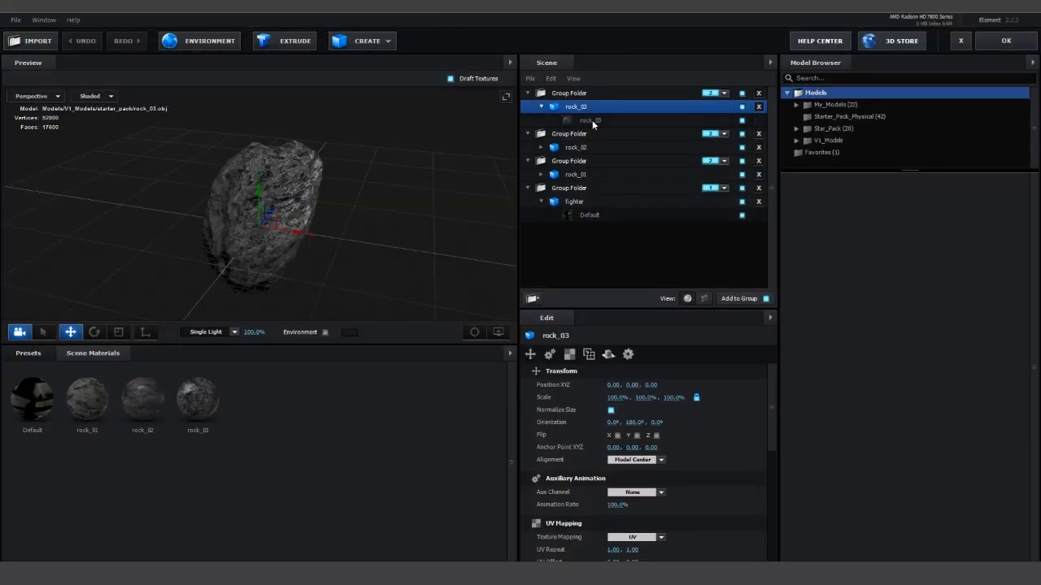
{"action": "left_click", "coordinate": [592, 120]}
{"action": "left_click_drag", "start_coordinate": [774, 380], "coordinate": [792, 542]}
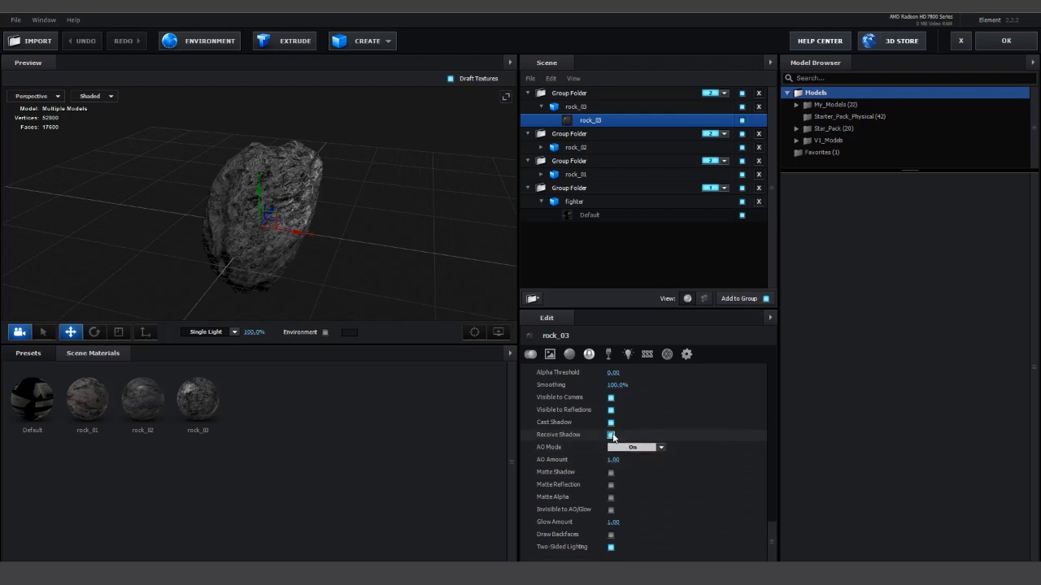
{"action": "left_click", "coordinate": [611, 435]}
{"action": "left_click", "coordinate": [540, 147]}
{"action": "left_click", "coordinate": [590, 161]}
{"action": "left_click", "coordinate": [611, 435]}
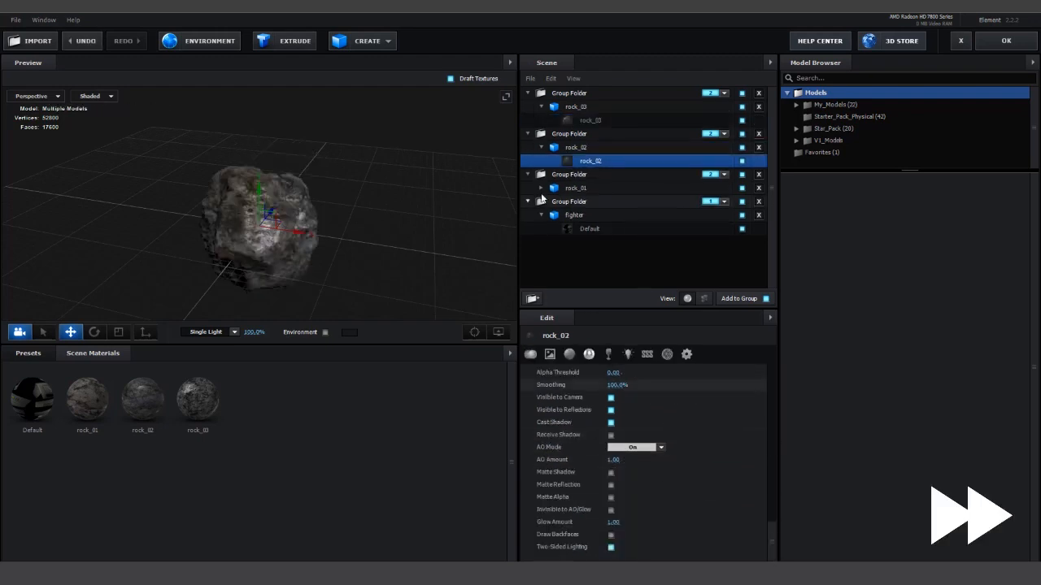
{"action": "left_click", "coordinate": [541, 188]}
{"action": "left_click", "coordinate": [592, 201]}
{"action": "left_click", "coordinate": [611, 435]}
{"action": "left_click", "coordinate": [1005, 41]}
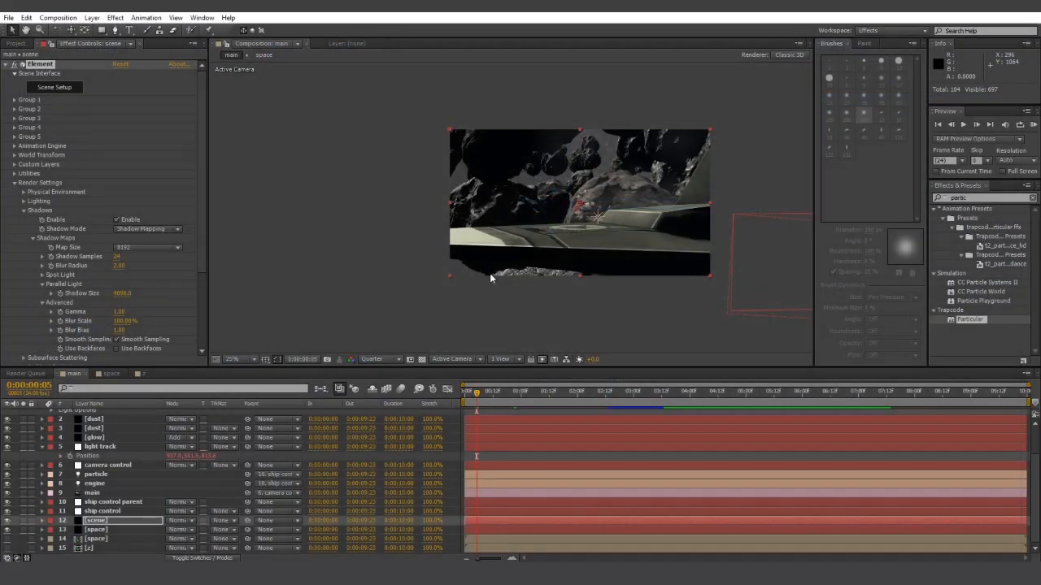
- Preview the shadowed fly-over from frame one, stop at 0:00:08:16, and open Layer > New
{"action": "left_click", "coordinate": [465, 394]}
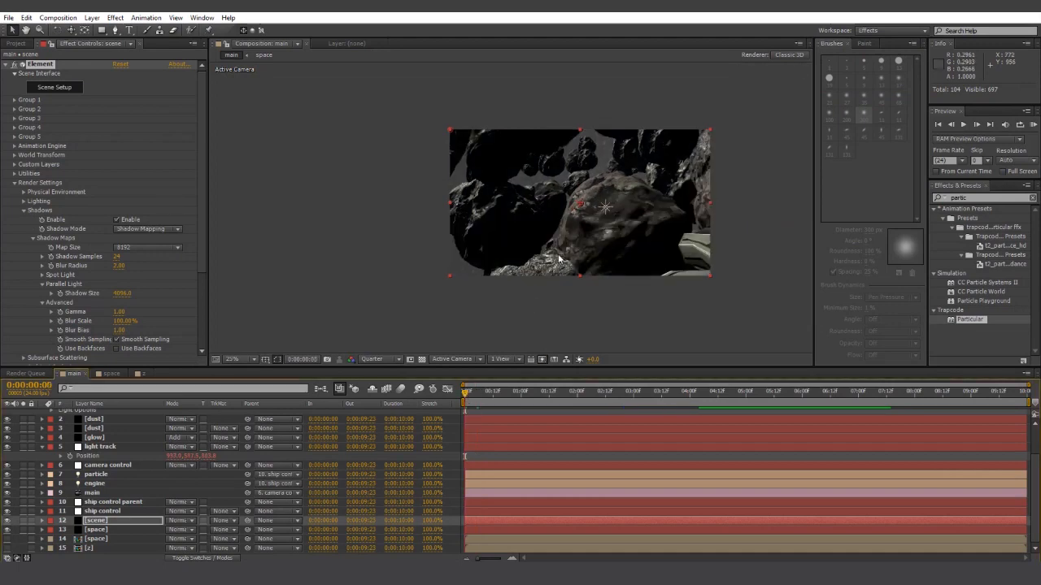
{"action": "key", "text": "KP_0"}
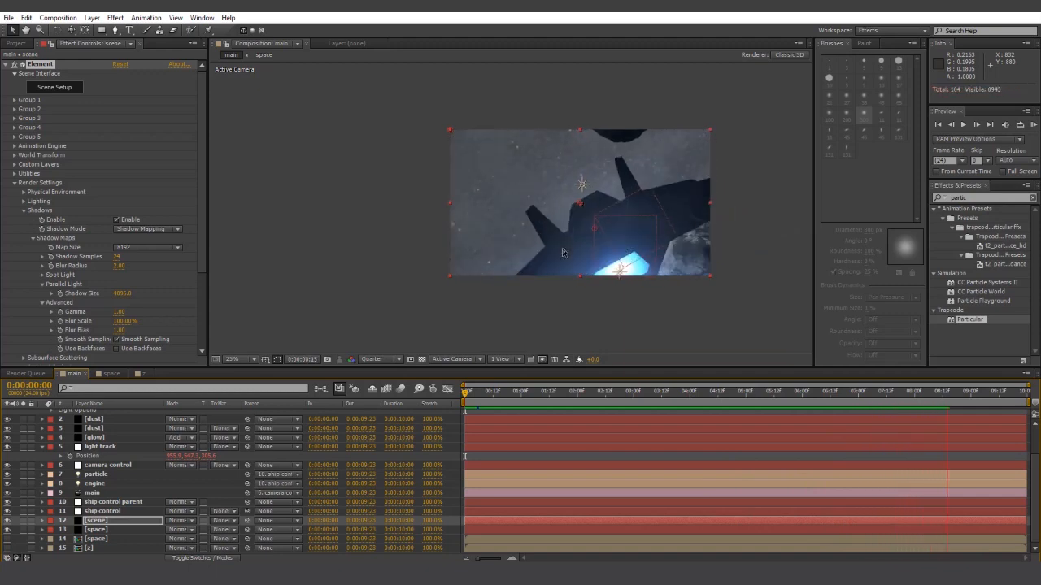
{"action": "key", "text": "space"}
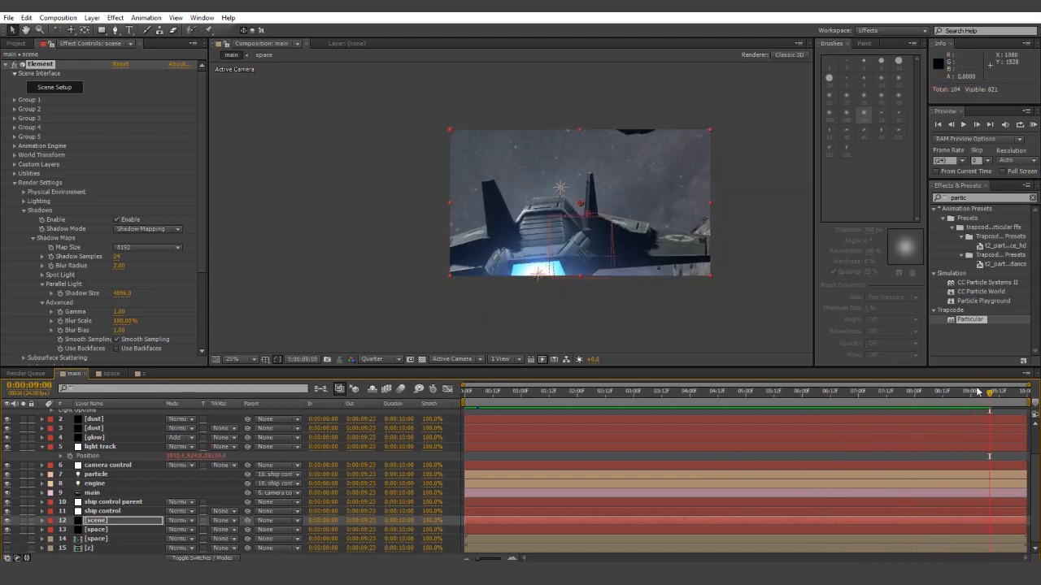
{"action": "key", "text": "Page_Up"}
{"action": "key", "text": "Page_Up"}
{"action": "key", "text": "Page_Up"}
{"action": "key", "text": "Page_Up"}
{"action": "key", "text": "Page_Up"}
{"action": "key", "text": "Page_Up"}
{"action": "key", "text": "Page_Up"}
{"action": "key", "text": "Page_Up"}
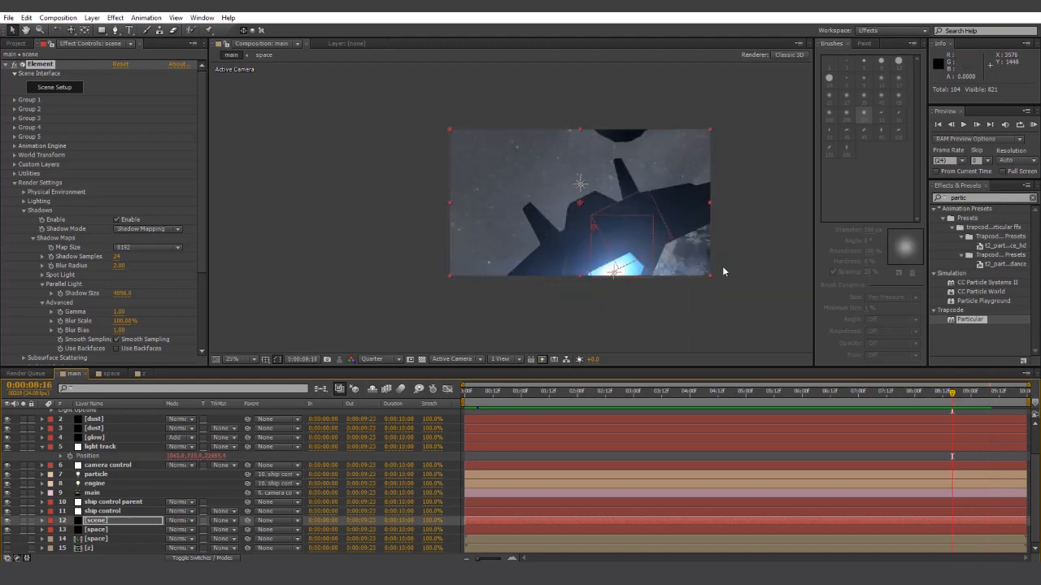
{"action": "left_click", "coordinate": [92, 17]}
- Add an Ambient light with muted blue-grey colour 86A1A8
{"action": "mouse_move", "coordinate": [104, 32]}
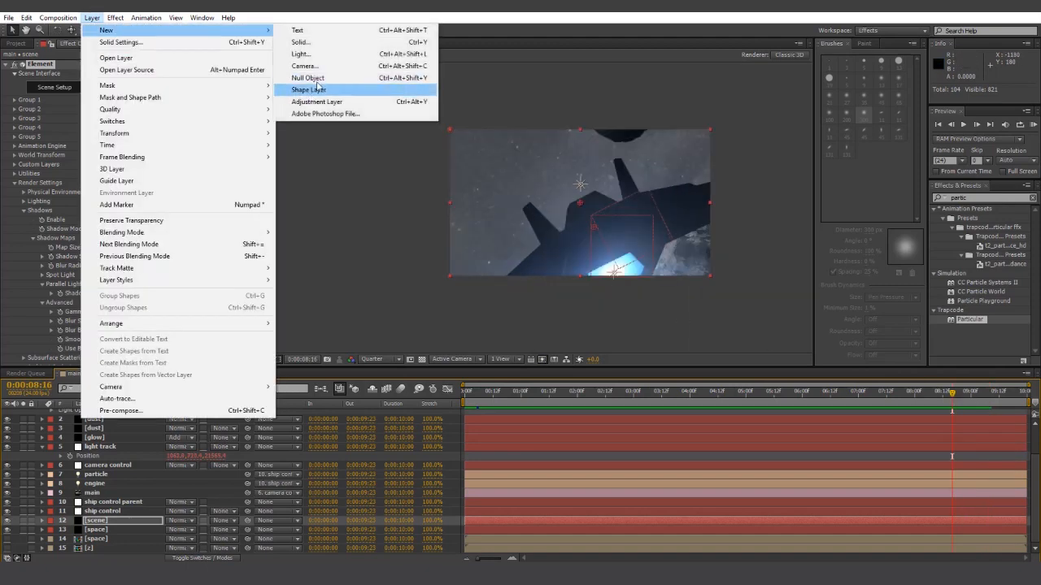
{"action": "left_click", "coordinate": [318, 54]}
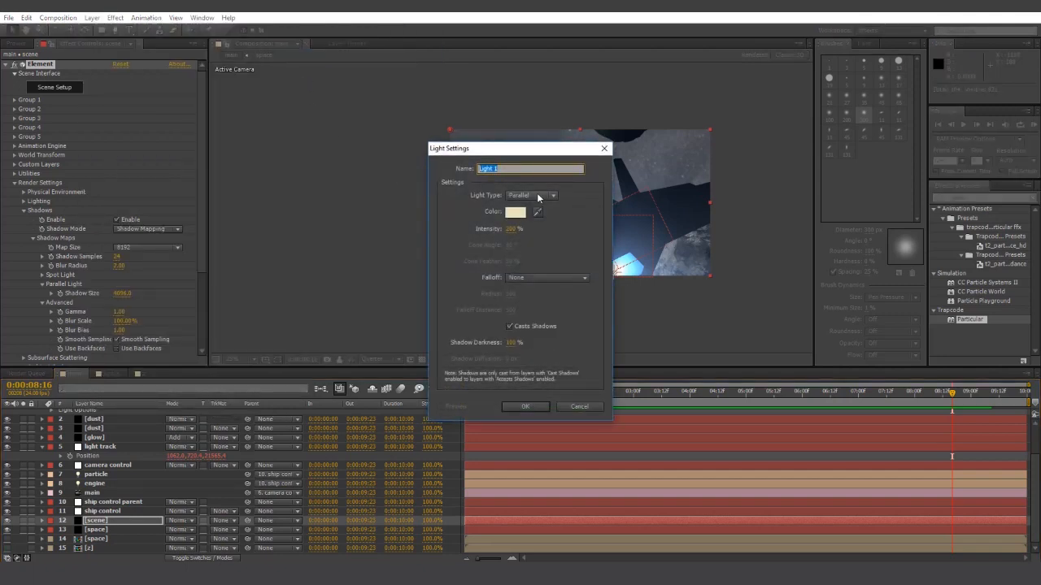
{"action": "left_click", "coordinate": [538, 197]}
{"action": "left_click", "coordinate": [535, 244]}
{"action": "left_click", "coordinate": [514, 212]}
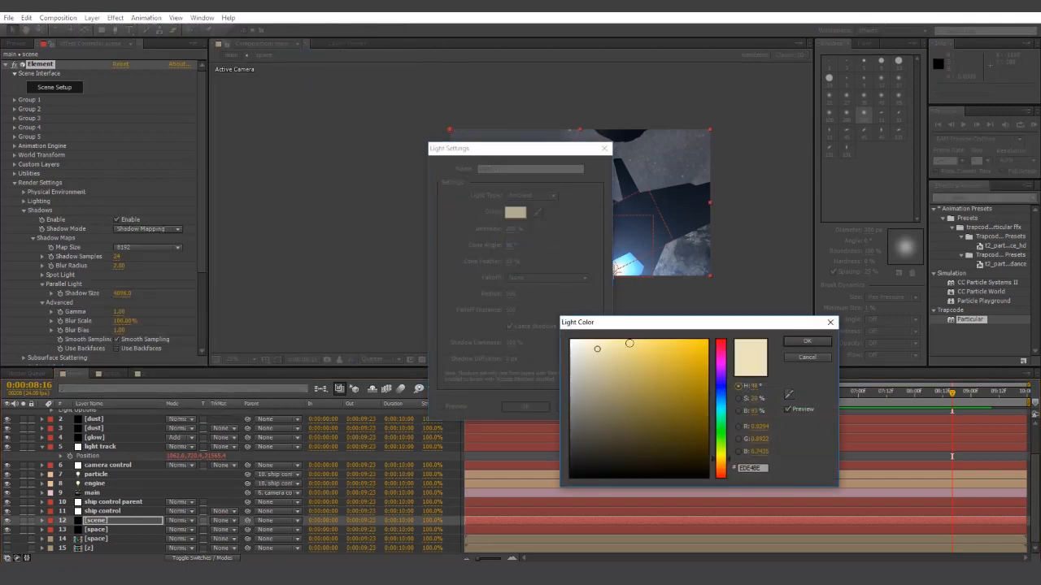
{"action": "left_click", "coordinate": [719, 409]}
{"action": "left_click_drag", "start_coordinate": [615, 392], "coordinate": [594, 374]}
{"action": "left_click", "coordinate": [805, 341]}
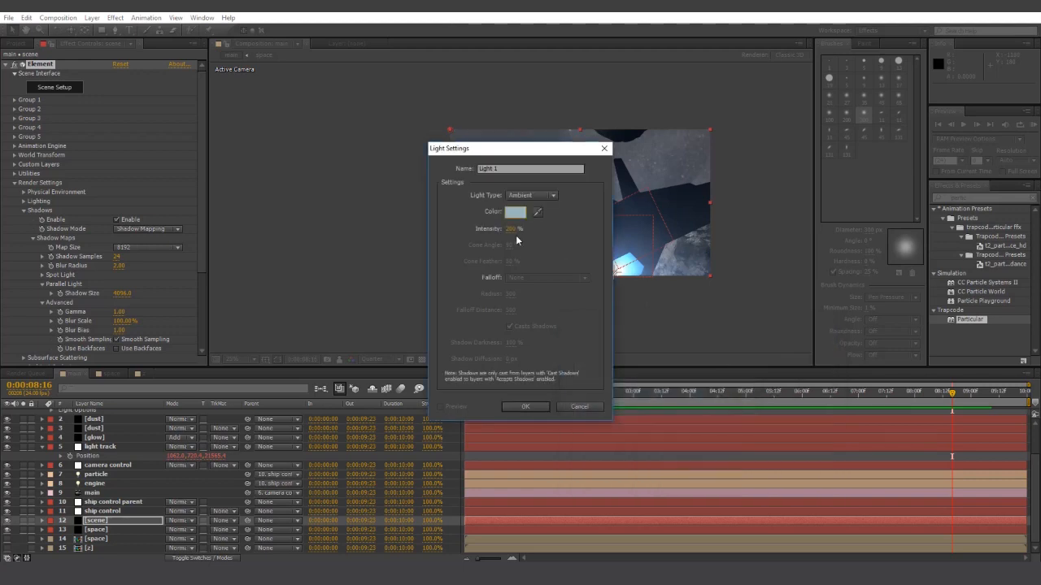
{"action": "key", "text": "Tab"}
{"action": "left_click", "coordinate": [528, 407]}
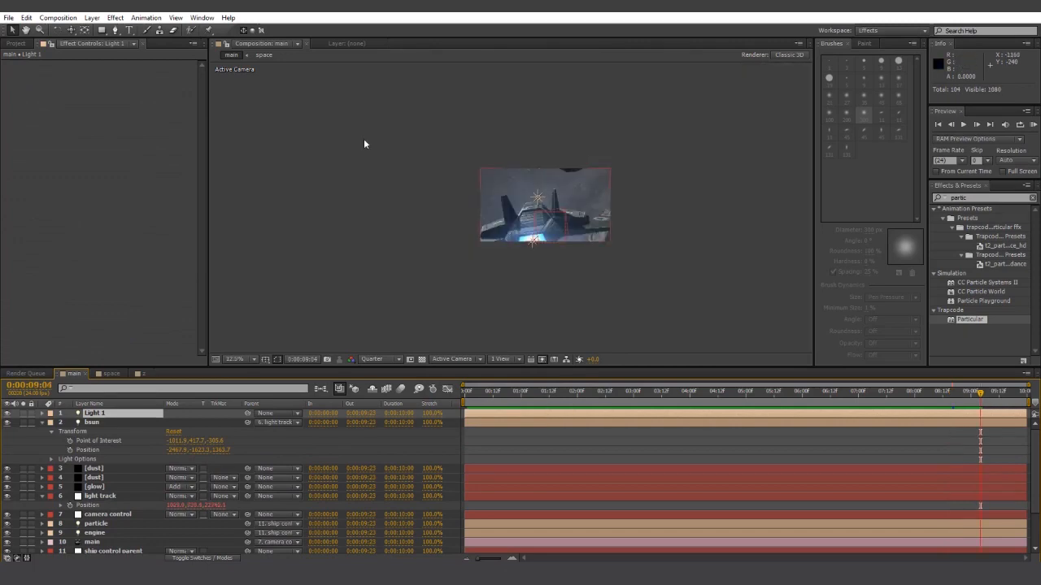
- Add a black solid layer named 'sun glow'
{"action": "left_click", "coordinate": [92, 17]}
{"action": "mouse_move", "coordinate": [108, 32]}
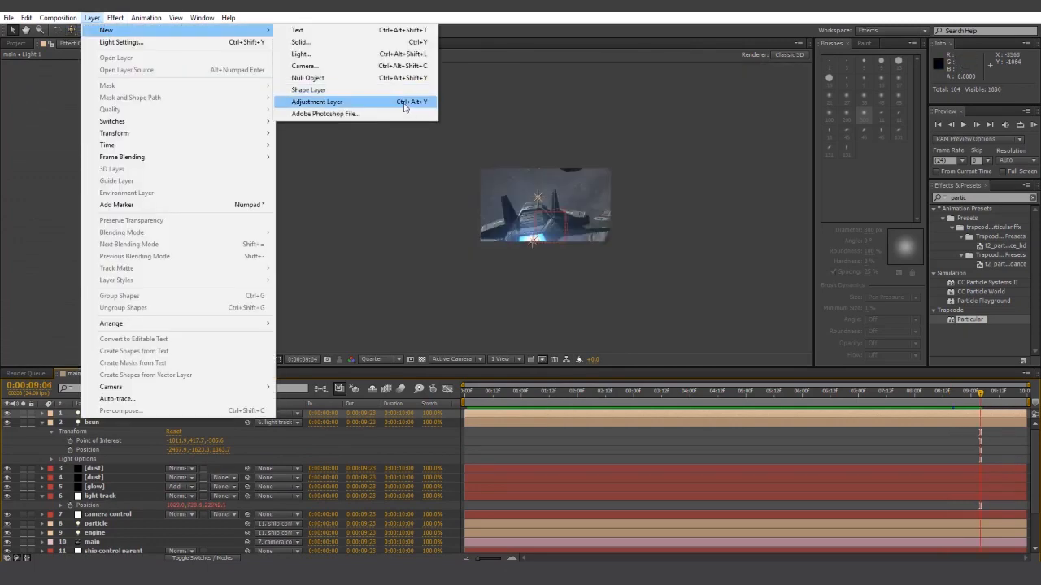
{"action": "left_click", "coordinate": [300, 42]}
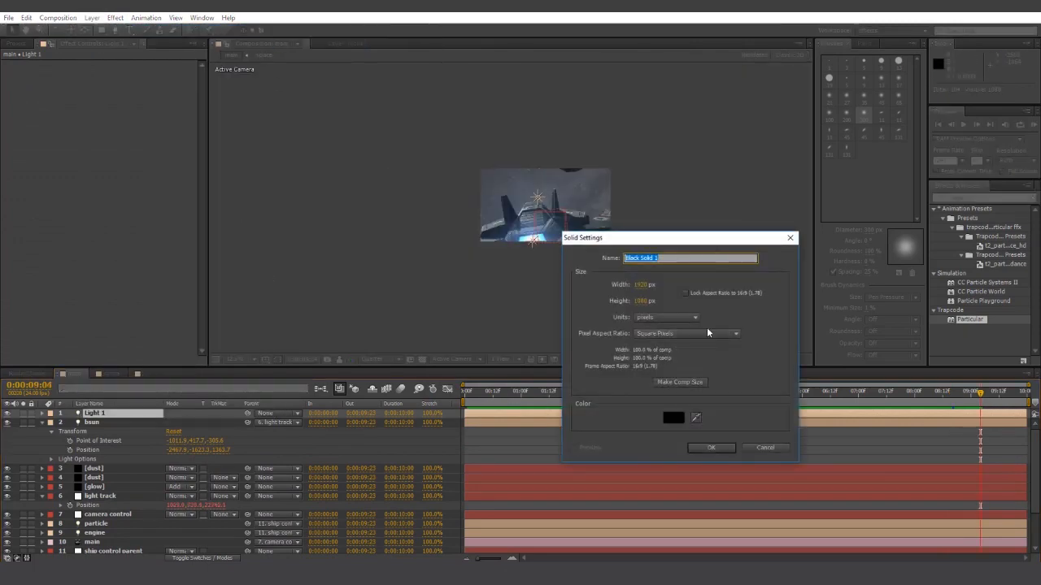
{"action": "type", "text": "sun glow"}
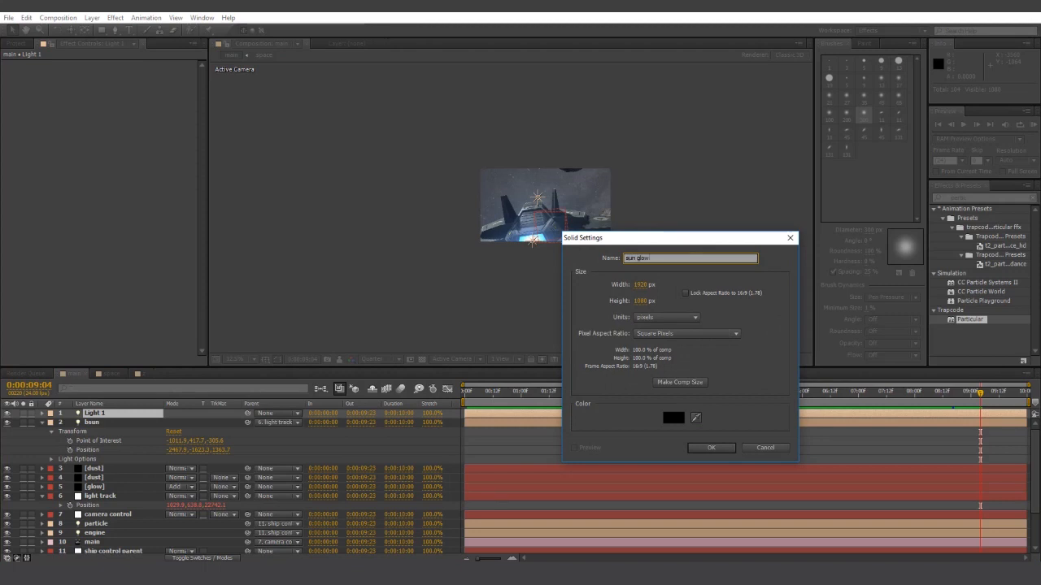
{"action": "left_click", "coordinate": [720, 447]}
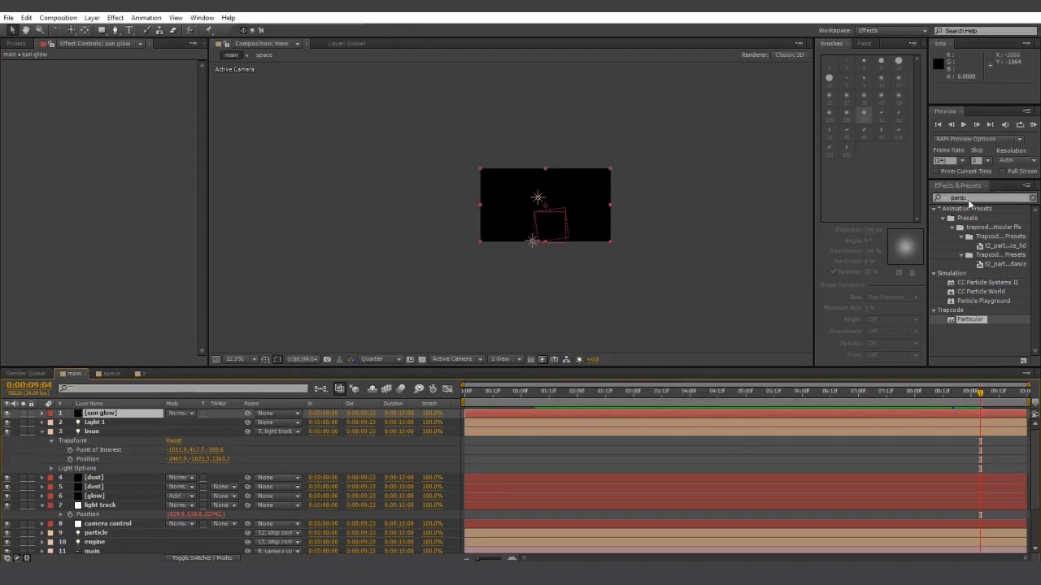
- Rename the Light 1 layer to 'ambient'
{"action": "key", "text": "ctrl+5"}
{"action": "right_click", "coordinate": [91, 425]}
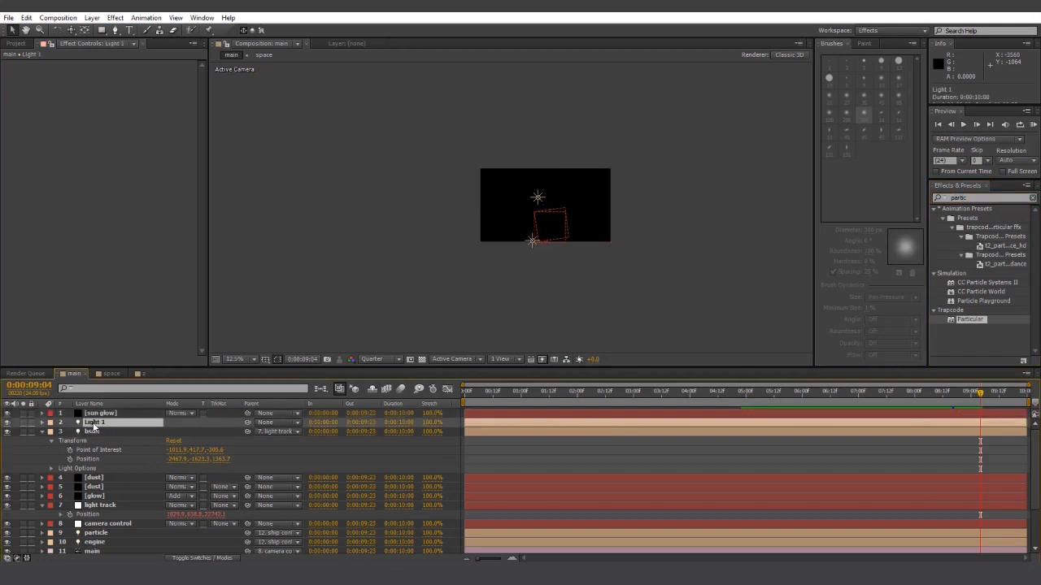
{"action": "left_click", "coordinate": [127, 418]}
{"action": "type", "text": "ambient"}
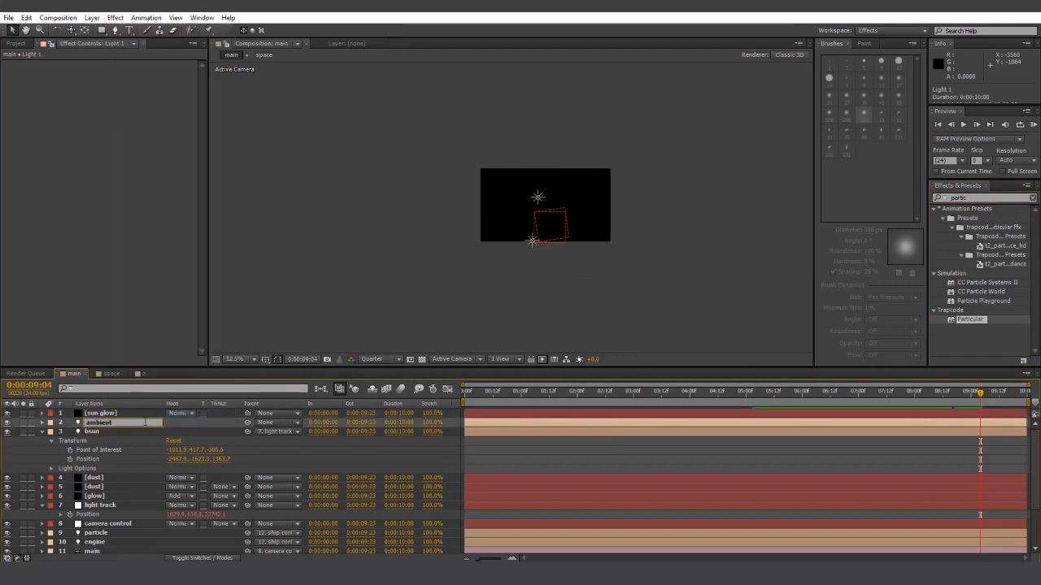
{"action": "key", "text": "Return"}
- Apply the Optical Flares effect to the sun glow layer
{"action": "left_click", "coordinate": [150, 416]}
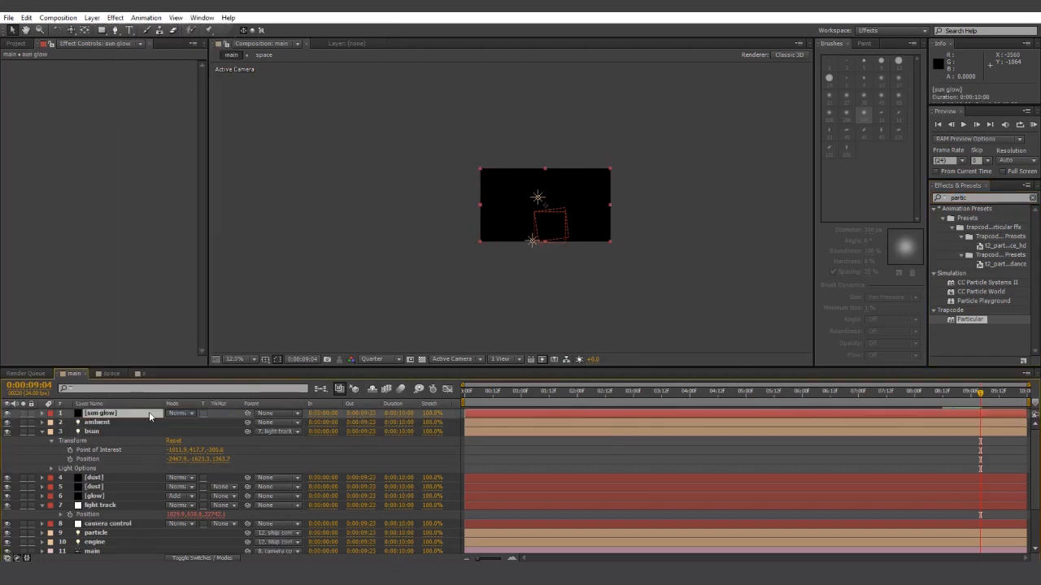
{"action": "left_click", "coordinate": [974, 198]}
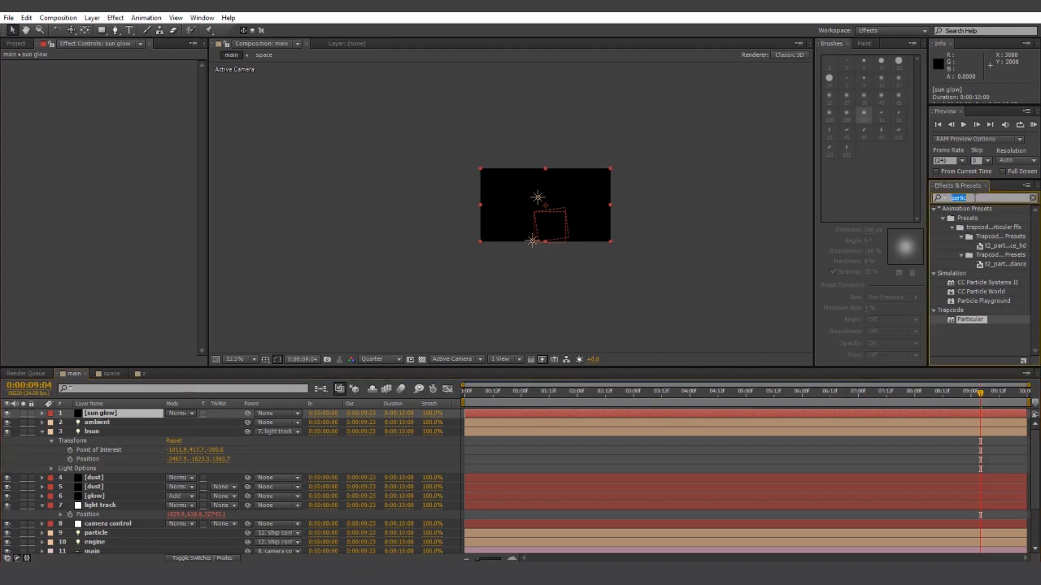
{"action": "type", "text": "optical"}
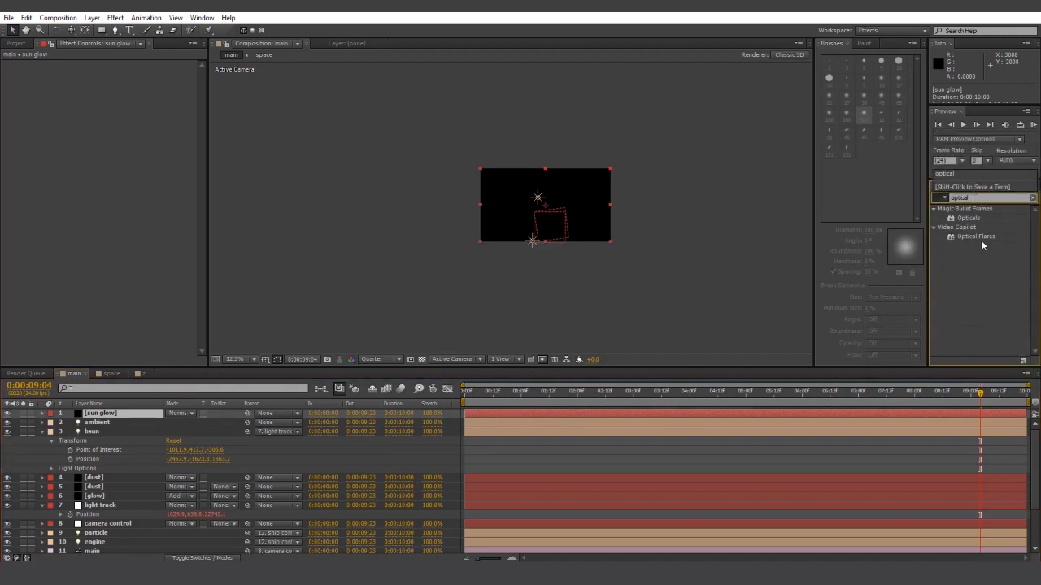
{"action": "left_click_drag", "start_coordinate": [980, 240], "coordinate": [101, 413]}
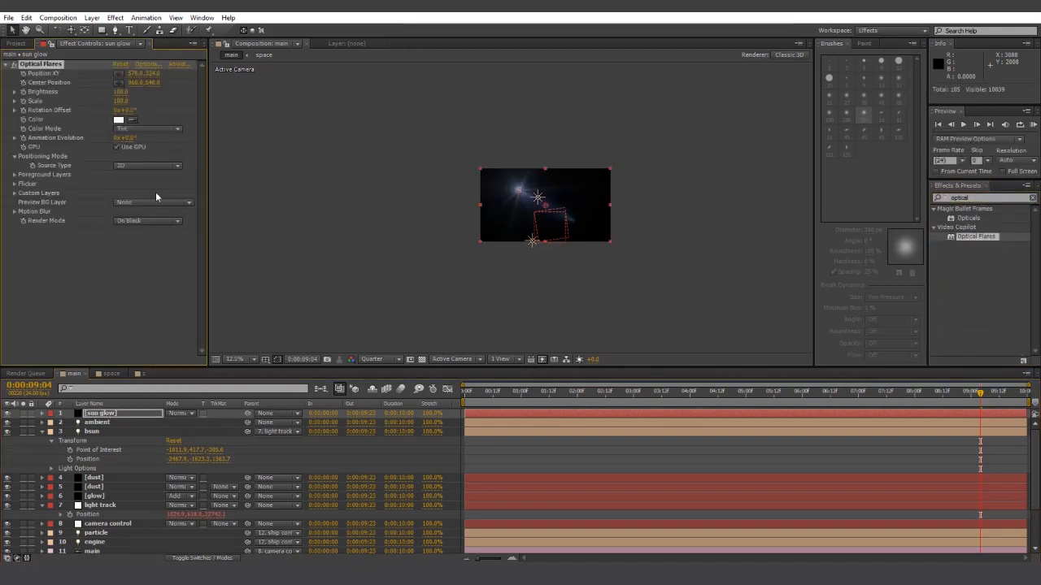
{"action": "key", "text": "period"}
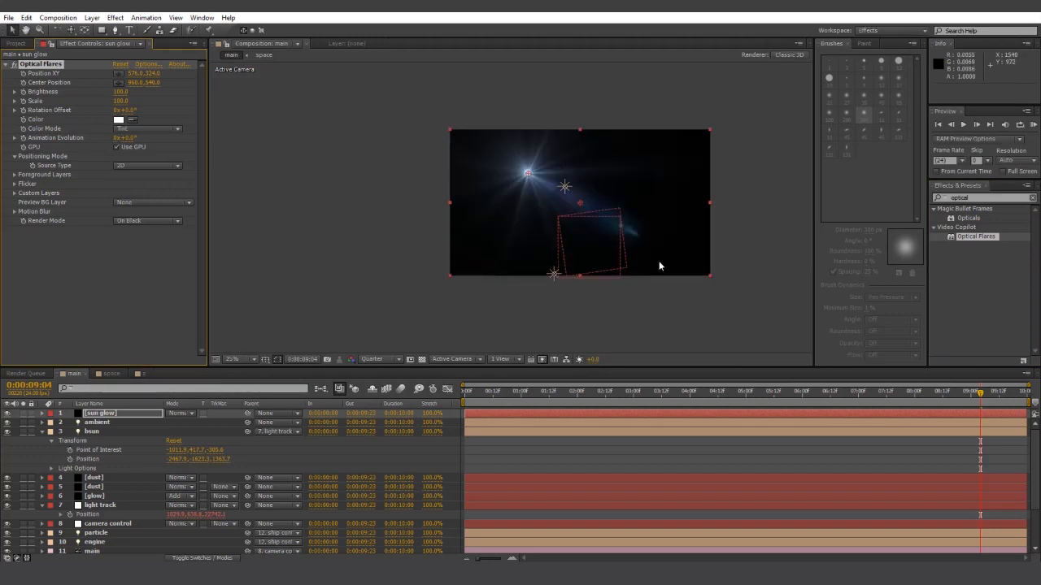
- Set Source Type to Track Lights, disable intensity, scale and colour use, Name Starts With B
{"action": "left_click", "coordinate": [148, 165]}
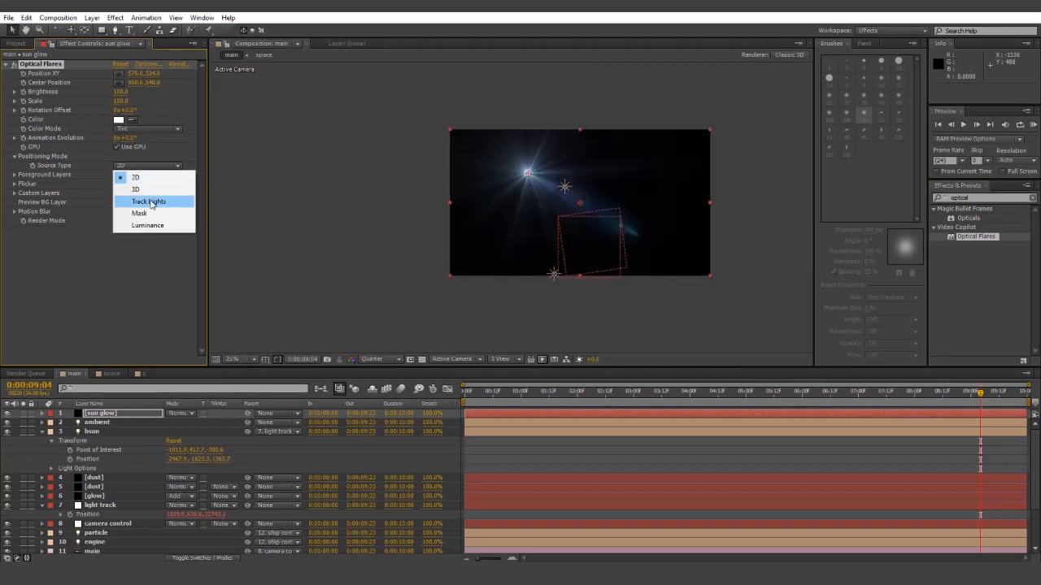
{"action": "left_click", "coordinate": [140, 203]}
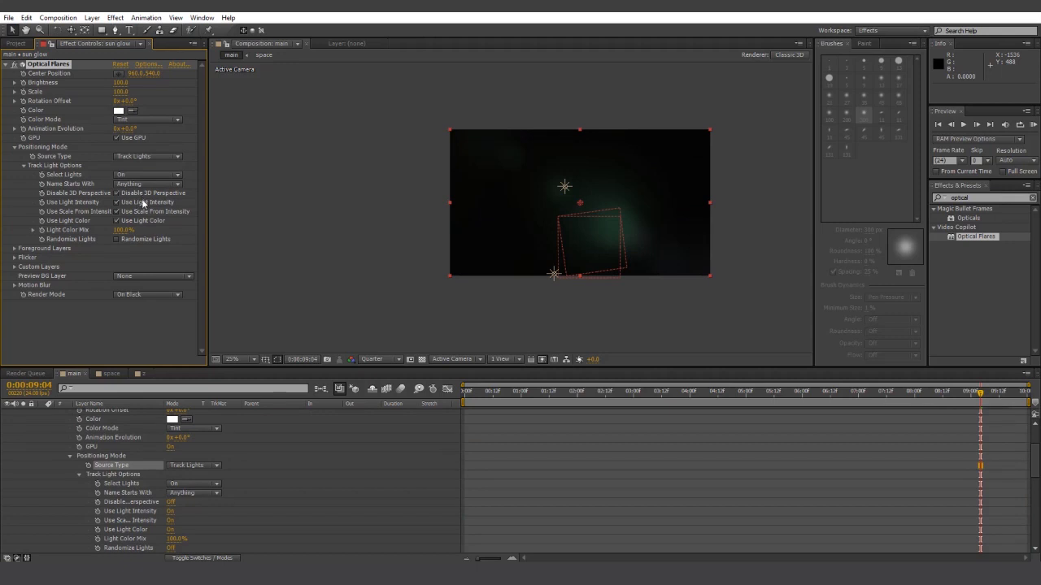
{"action": "left_click", "coordinate": [143, 202]}
{"action": "left_click", "coordinate": [144, 211]}
{"action": "left_click", "coordinate": [144, 220]}
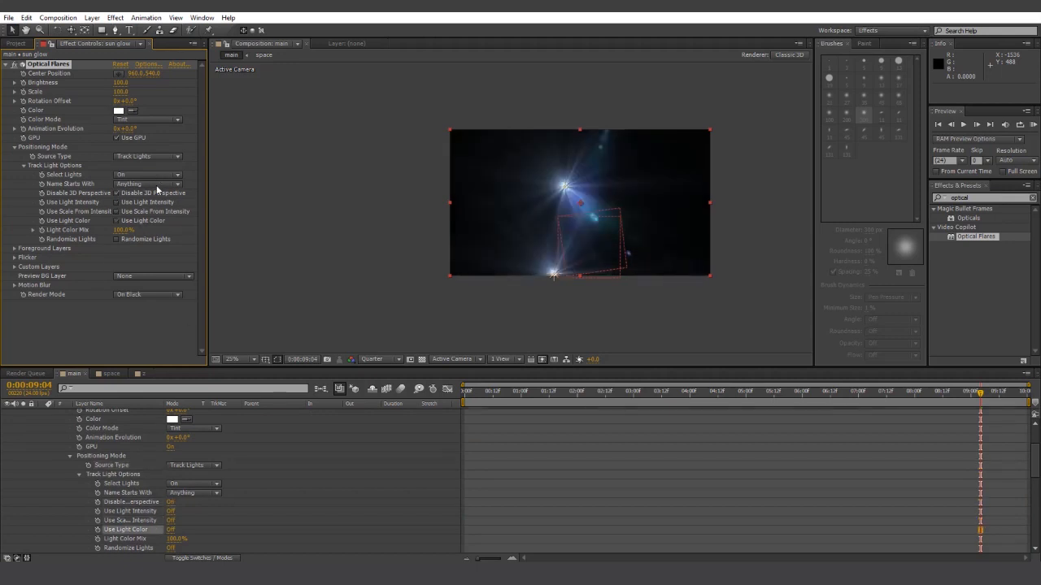
{"action": "left_click", "coordinate": [158, 187]}
{"action": "left_click", "coordinate": [155, 221]}
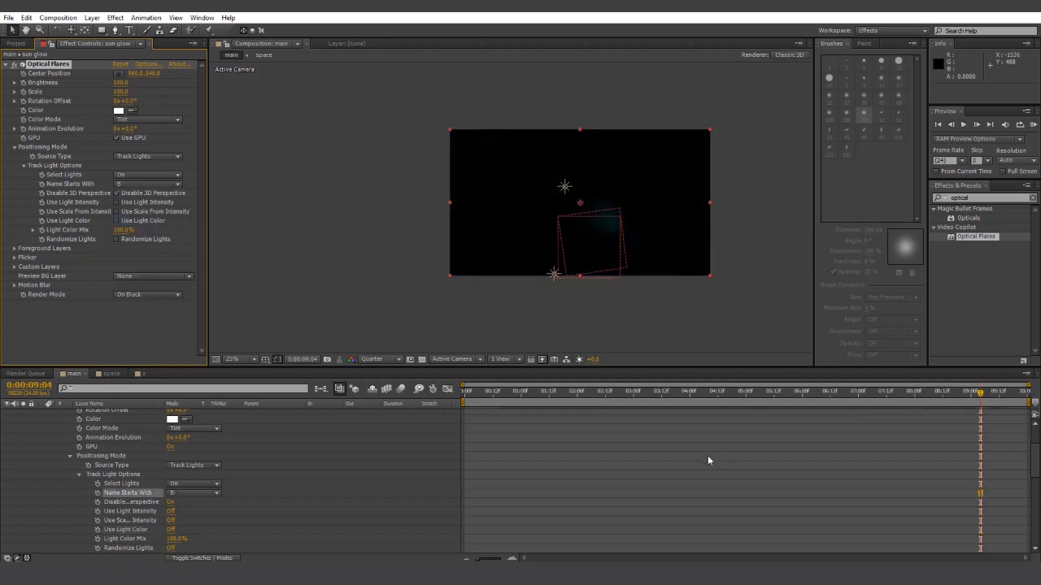
{"action": "left_click", "coordinate": [147, 64]}
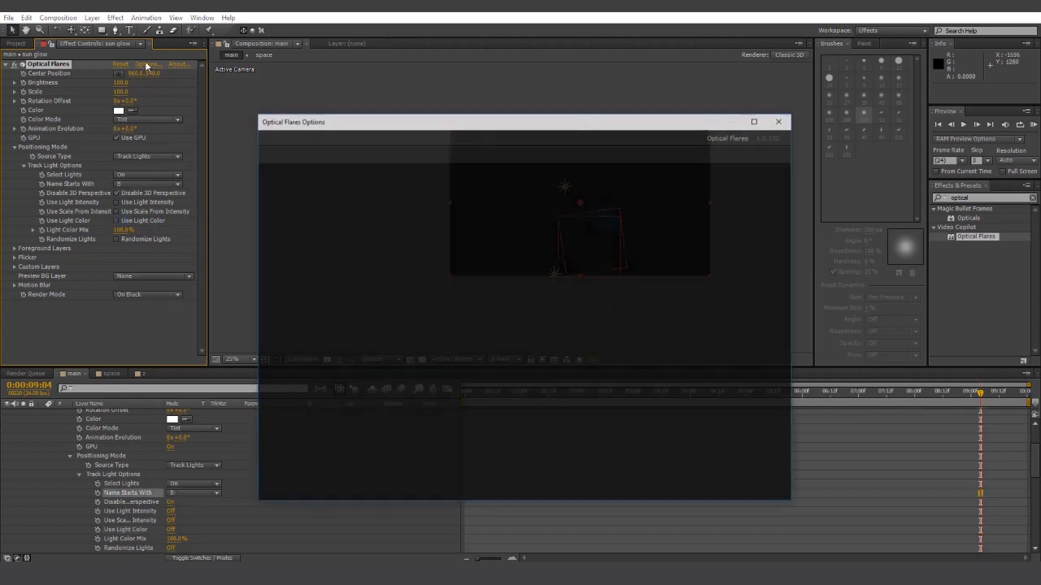
- Clear the flare stack and add a Glow plus a Spike Ball scaled to 34%
{"action": "left_click", "coordinate": [514, 152]}
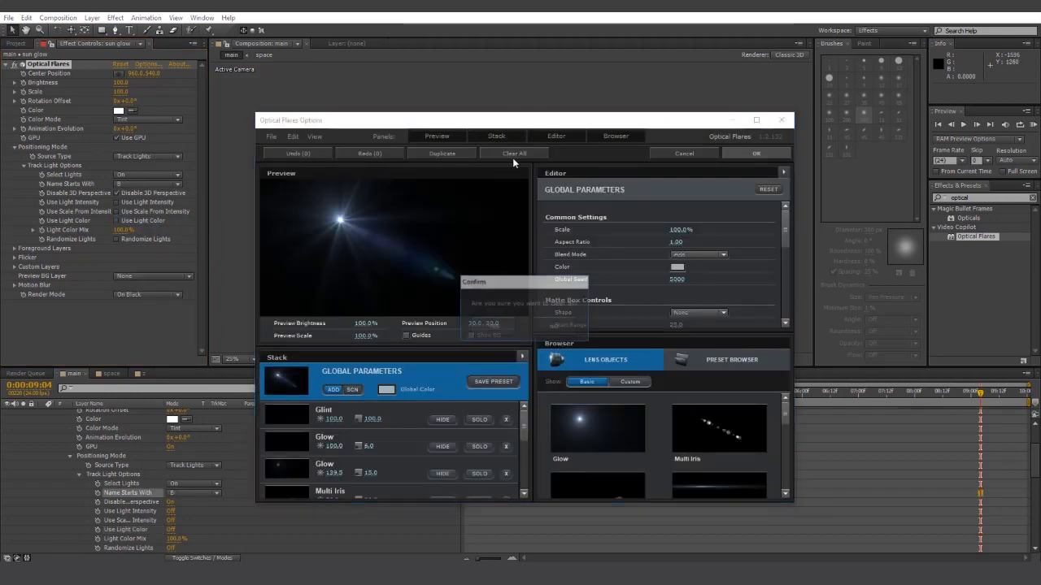
{"action": "left_click", "coordinate": [518, 321]}
{"action": "left_click", "coordinate": [591, 423]}
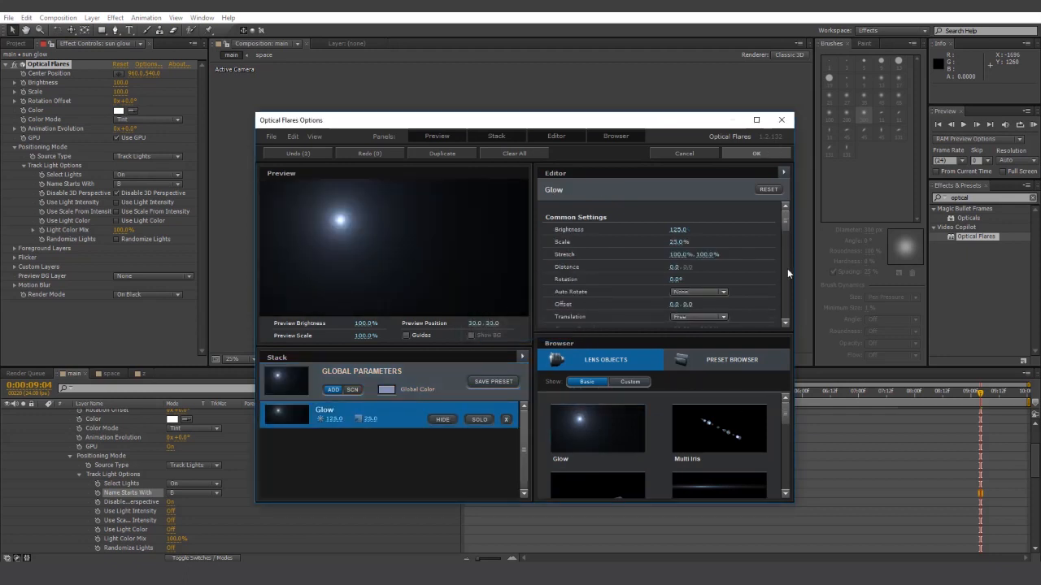
{"action": "left_click_drag", "start_coordinate": [787, 415], "coordinate": [785, 456]}
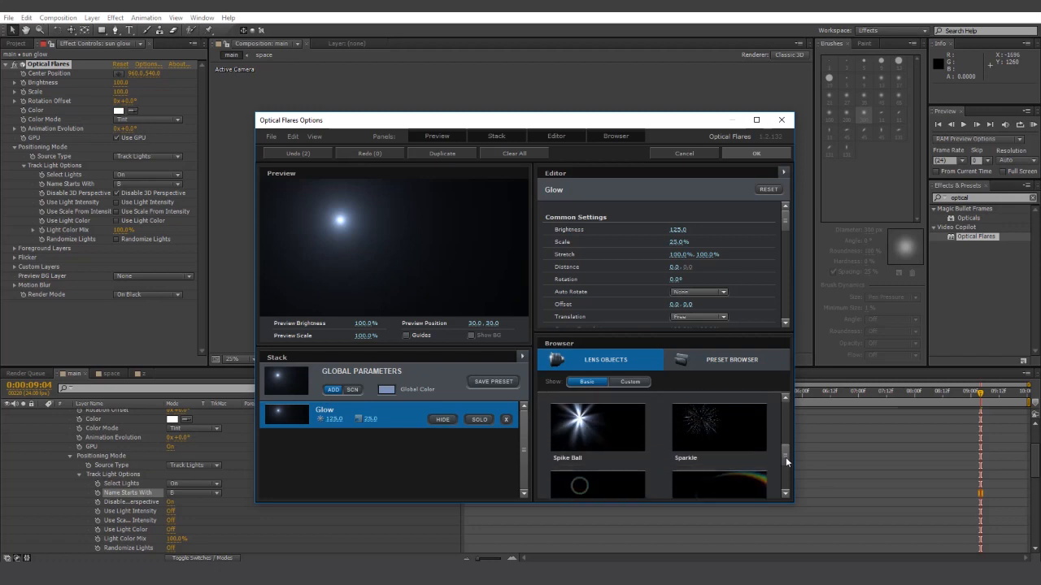
{"action": "left_click", "coordinate": [602, 428]}
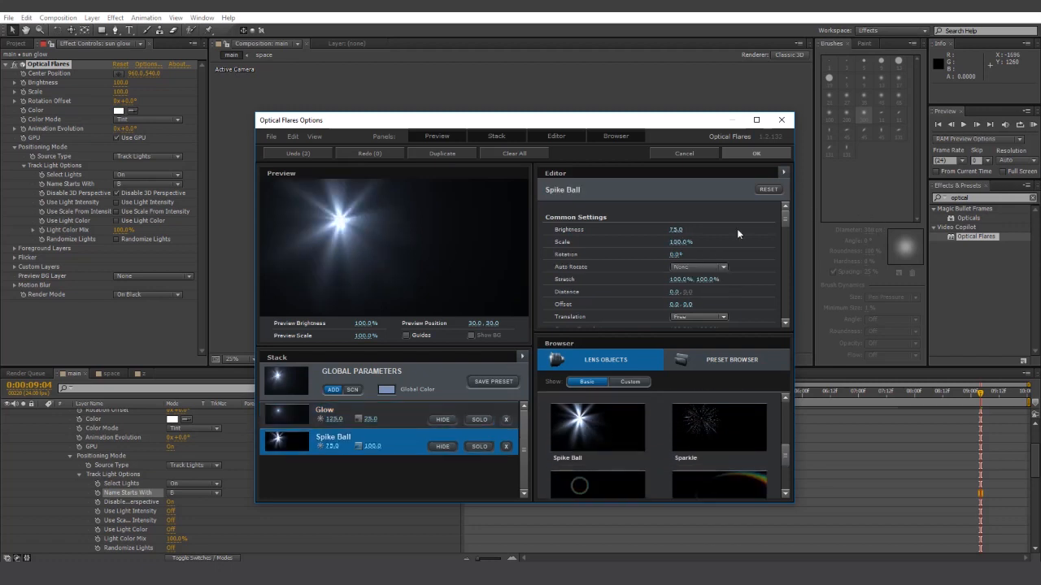
{"action": "left_click_drag", "start_coordinate": [675, 241], "coordinate": [597, 236]}
{"action": "left_click", "coordinate": [772, 152]}
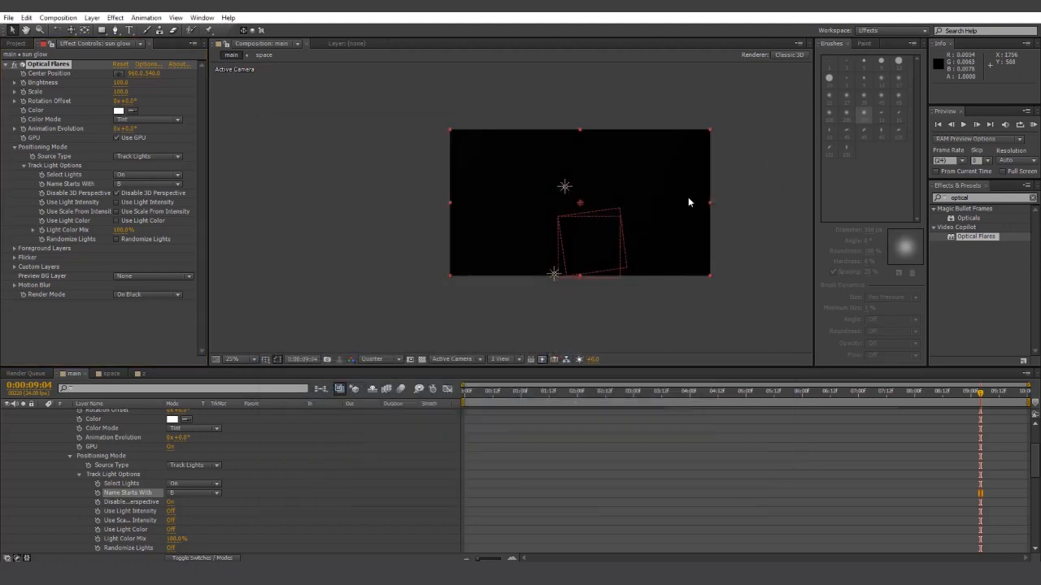
- Tint the flare's Global Color yellow
{"action": "left_click", "coordinate": [148, 65]}
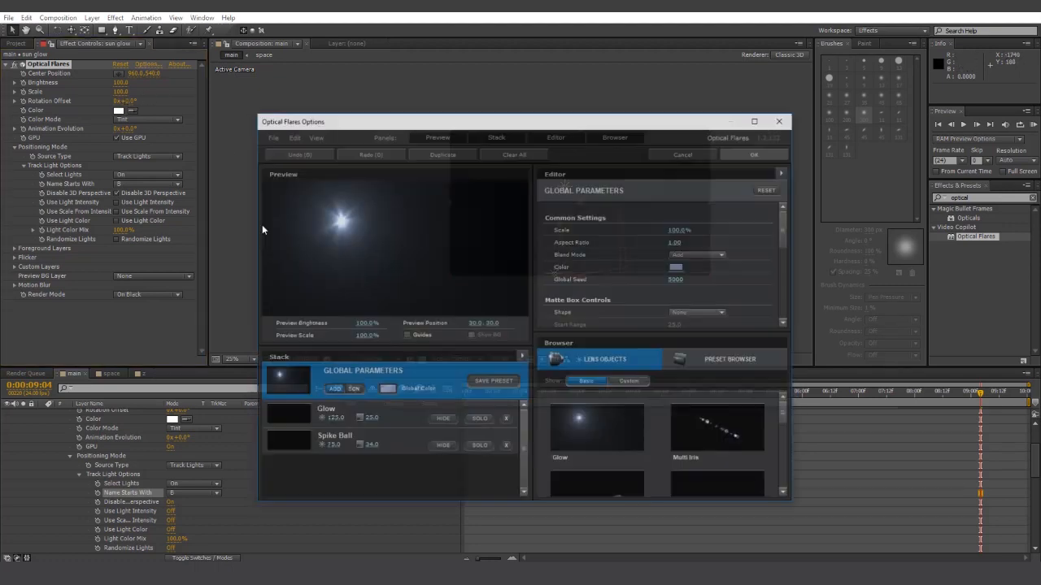
{"action": "left_click", "coordinate": [385, 390]}
{"action": "left_click", "coordinate": [436, 443]}
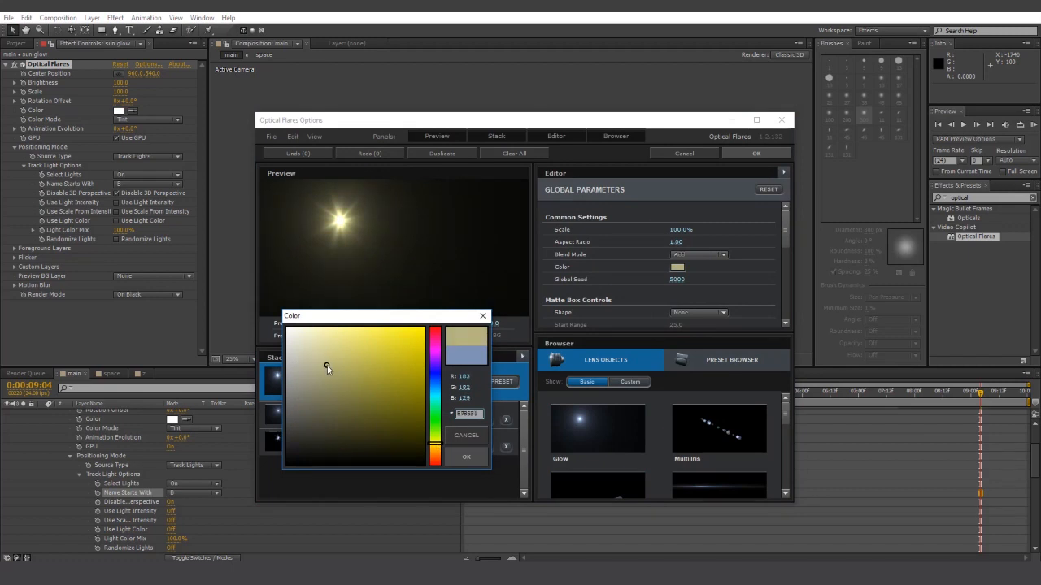
{"action": "left_click", "coordinate": [465, 456]}
{"action": "left_click", "coordinate": [766, 155]}
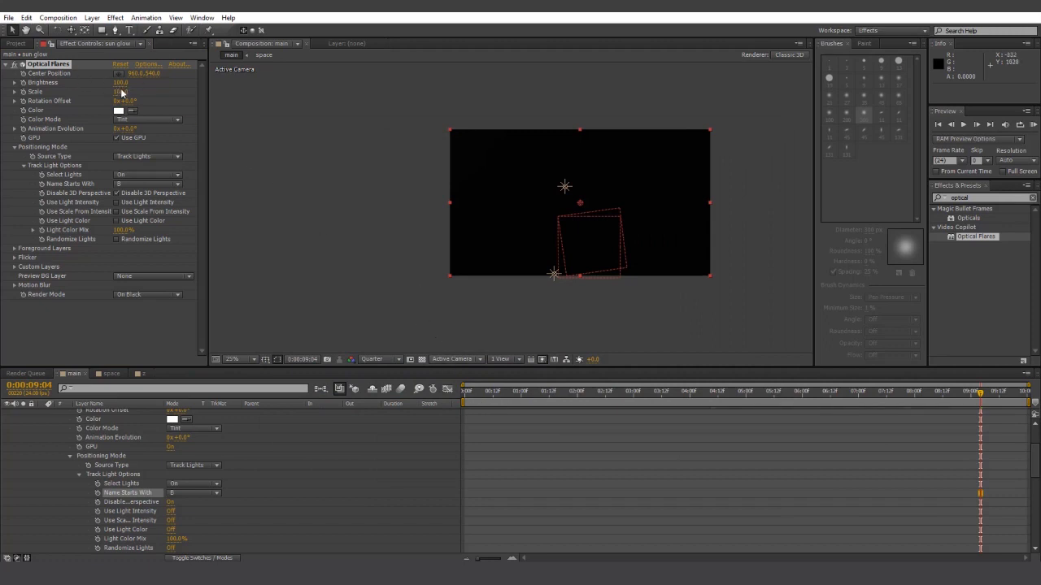
- Raise the flare Scale to 650 and refine its tint to a warm pale yellow
{"action": "mouse_move", "coordinate": [121, 93]}
{"action": "left_mouse_down"}
{"action": "mouse_move", "coordinate": [169, 91]}
{"action": "mouse_move", "coordinate": [126, 82]}
{"action": "left_mouse_up"}
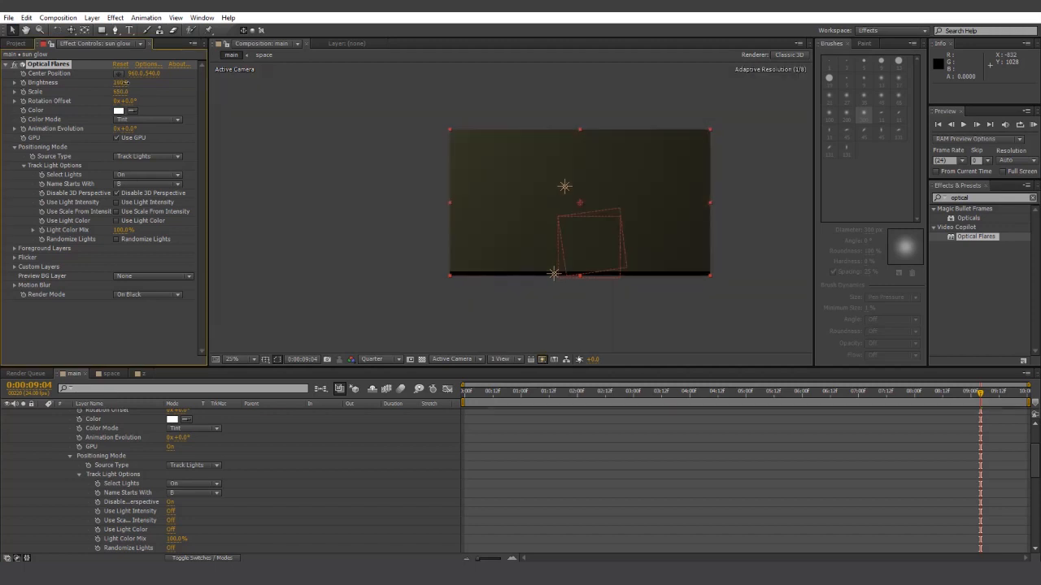
{"action": "left_click", "coordinate": [148, 64]}
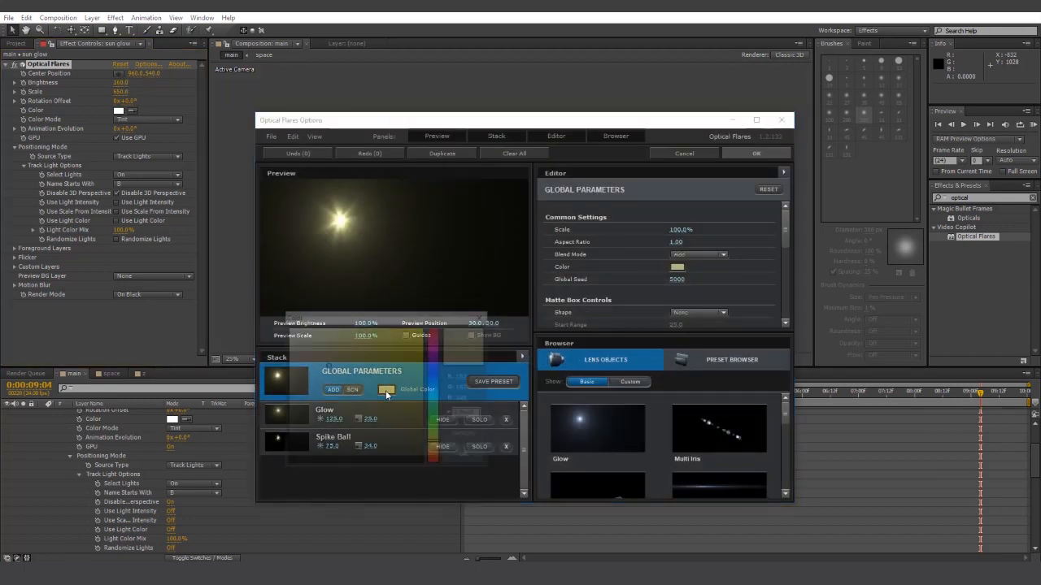
{"action": "left_click", "coordinate": [432, 446]}
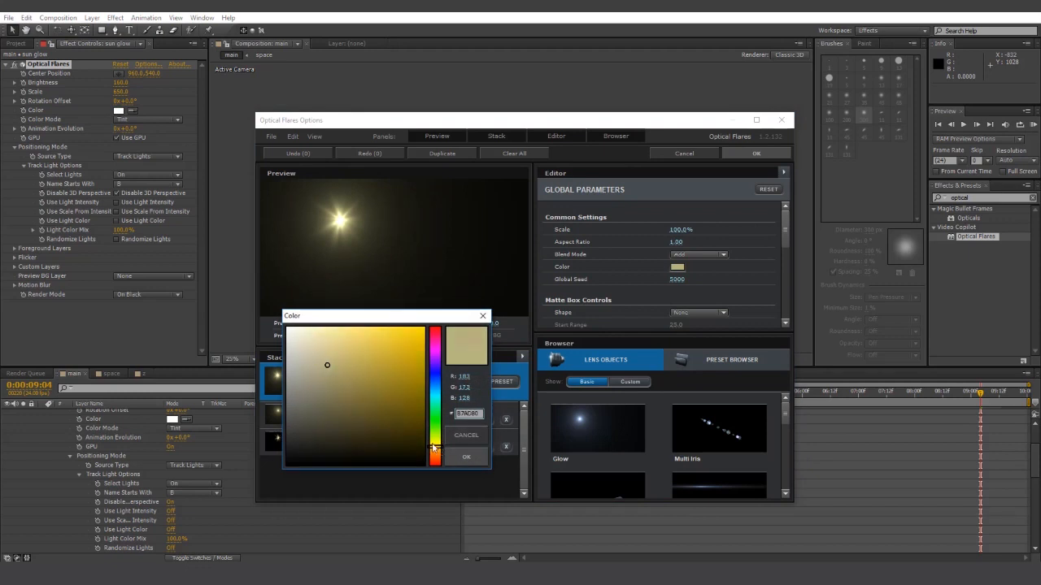
{"action": "left_click", "coordinate": [344, 348]}
{"action": "left_click", "coordinate": [466, 457]}
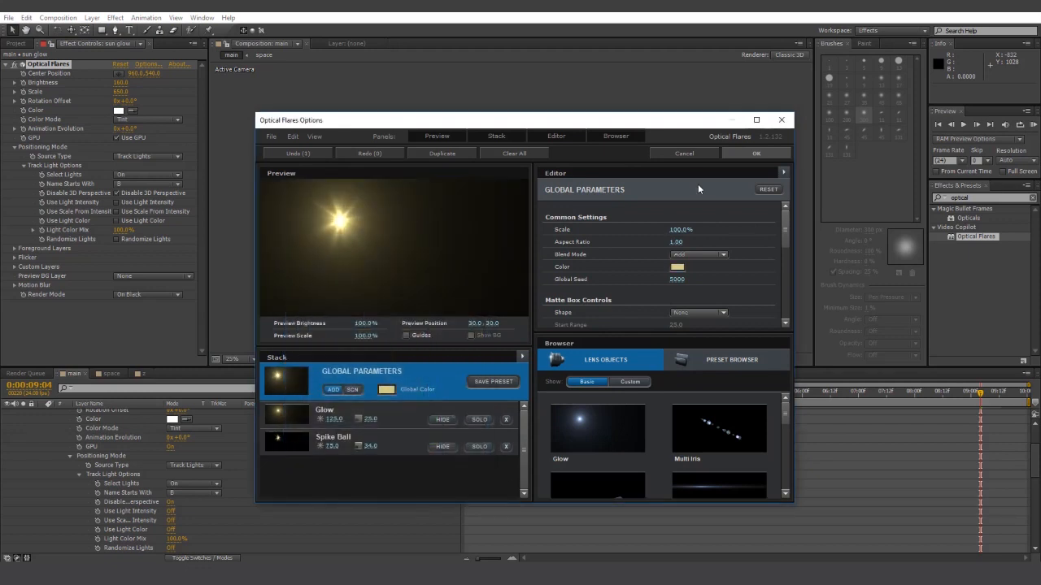
{"action": "left_click", "coordinate": [761, 153]}
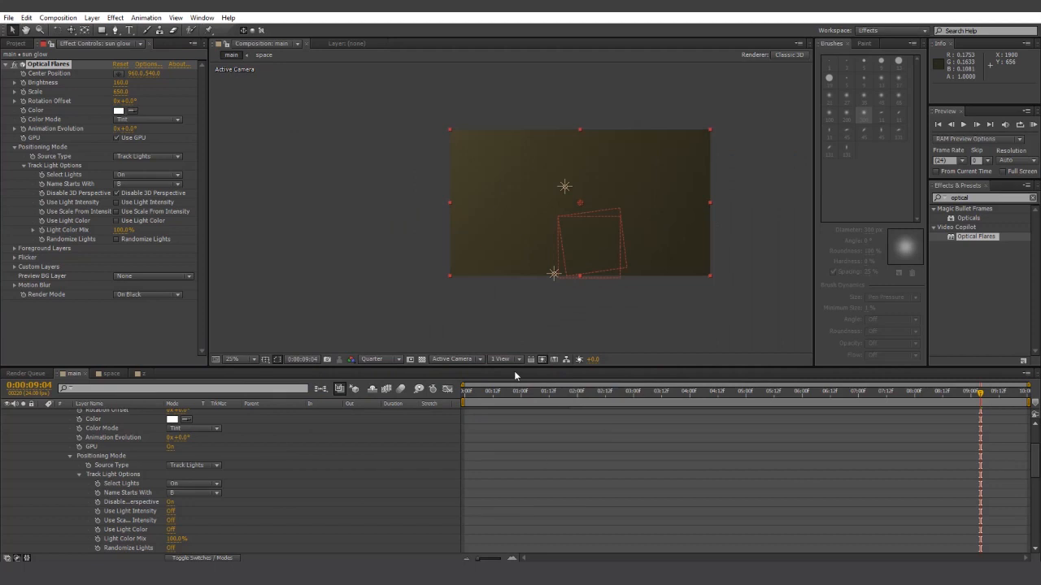
- Set sun glow's blend mode to Add, lower the flare Scale to 510, and play the preview
{"action": "scroll", "coordinate": [192, 454], "scroll_direction": "up", "scroll_amount": 5}
{"action": "left_click", "coordinate": [181, 413]}
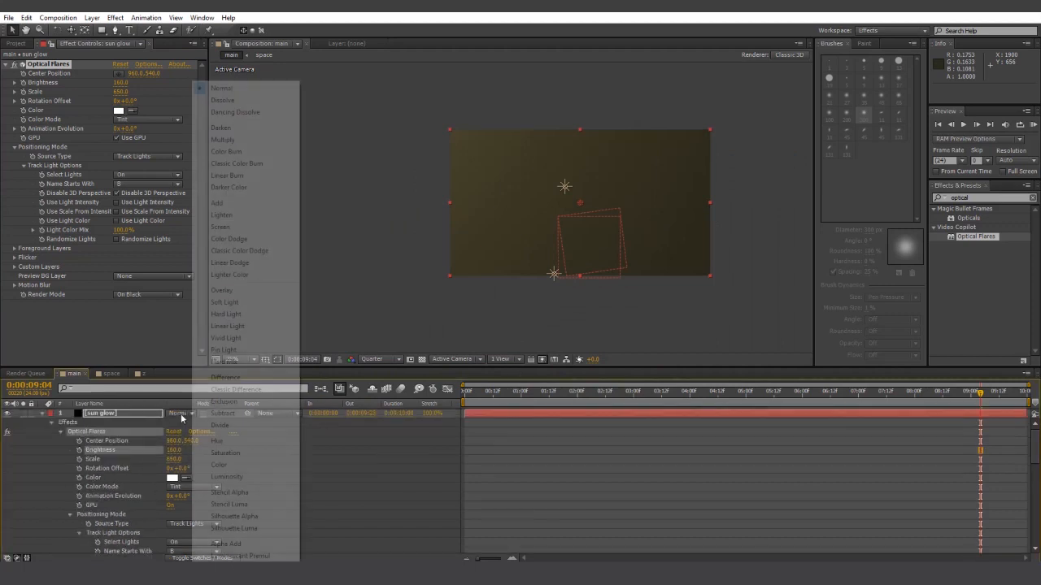
{"action": "left_click", "coordinate": [226, 203]}
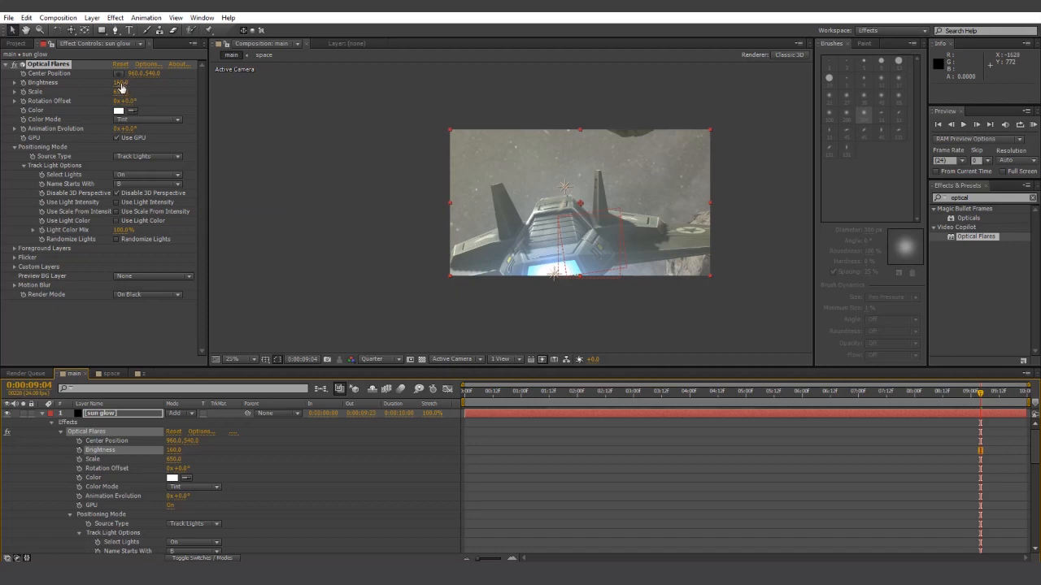
{"action": "mouse_move", "coordinate": [118, 82]}
{"action": "left_mouse_down"}
{"action": "mouse_move", "coordinate": [119, 92]}
{"action": "mouse_move", "coordinate": [119, 83]}
{"action": "left_mouse_up"}
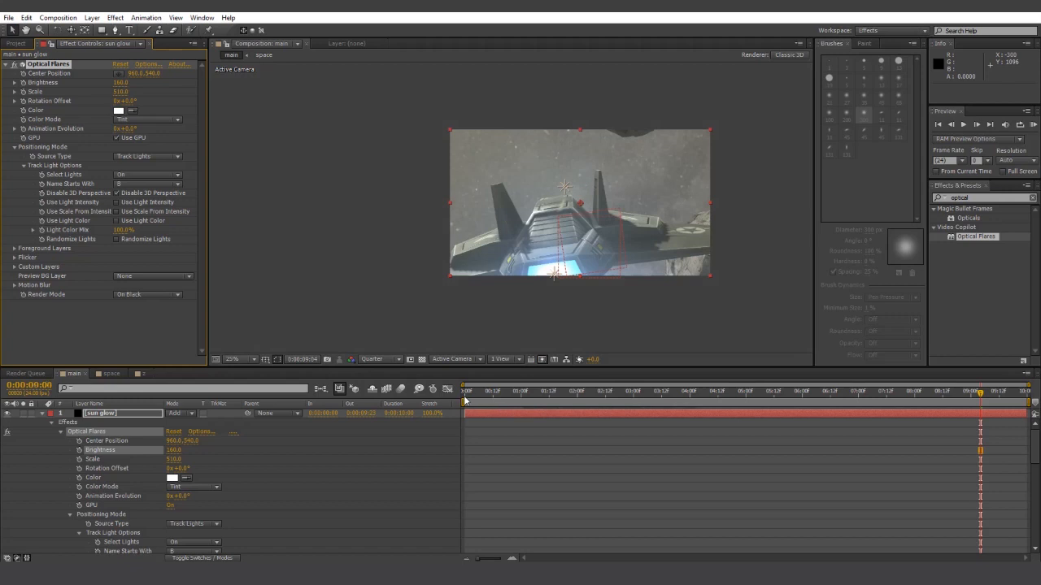
{"action": "key", "text": "space"}
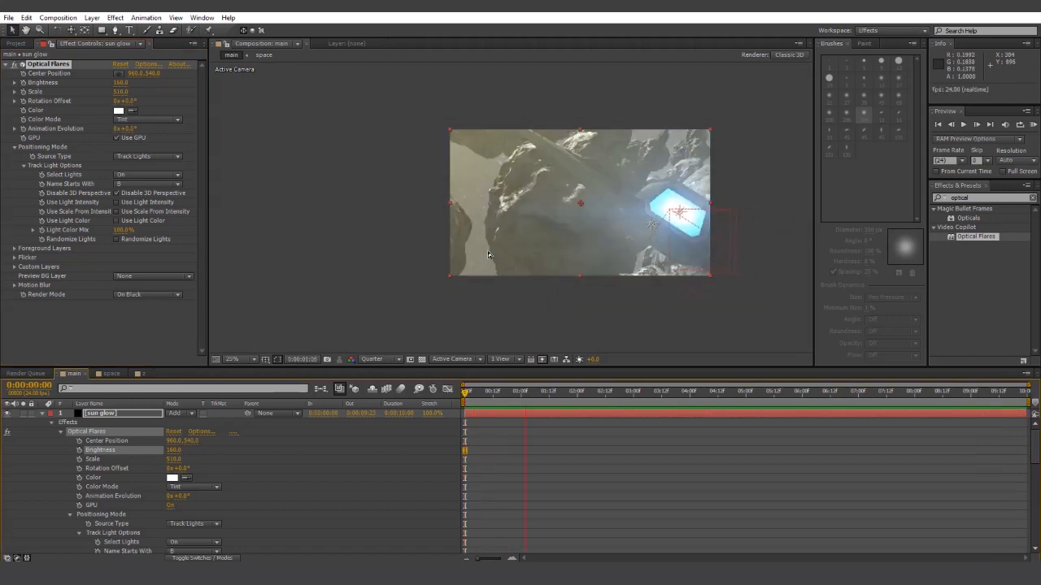
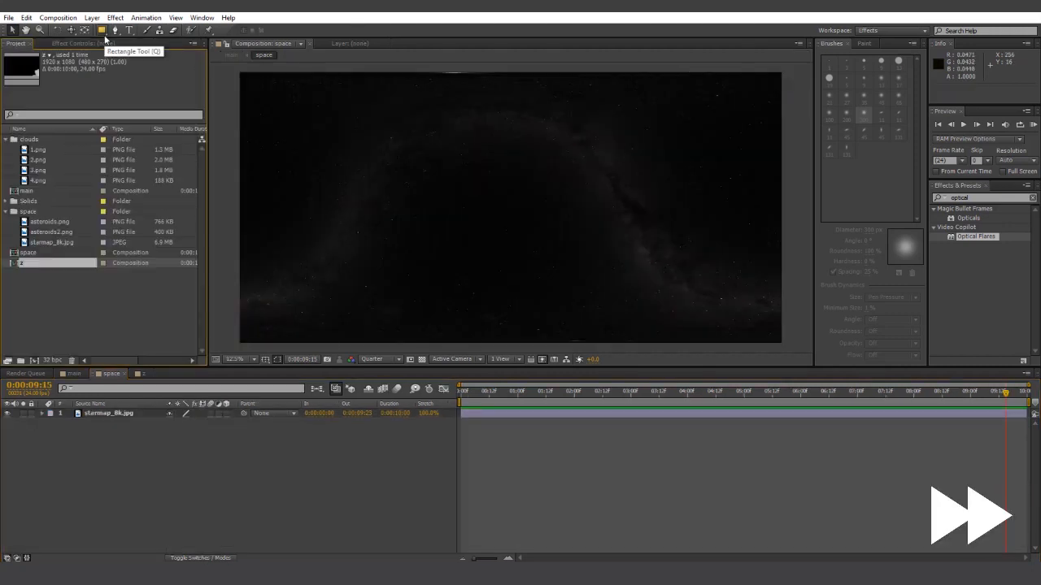
- Draw a circle near the comp centre and apply Fractal Noise to it
{"action": "left_click_drag", "start_coordinate": [103, 32], "coordinate": [135, 62]}
{"action": "left_click_drag", "start_coordinate": [592, 231], "coordinate": [610, 200]}
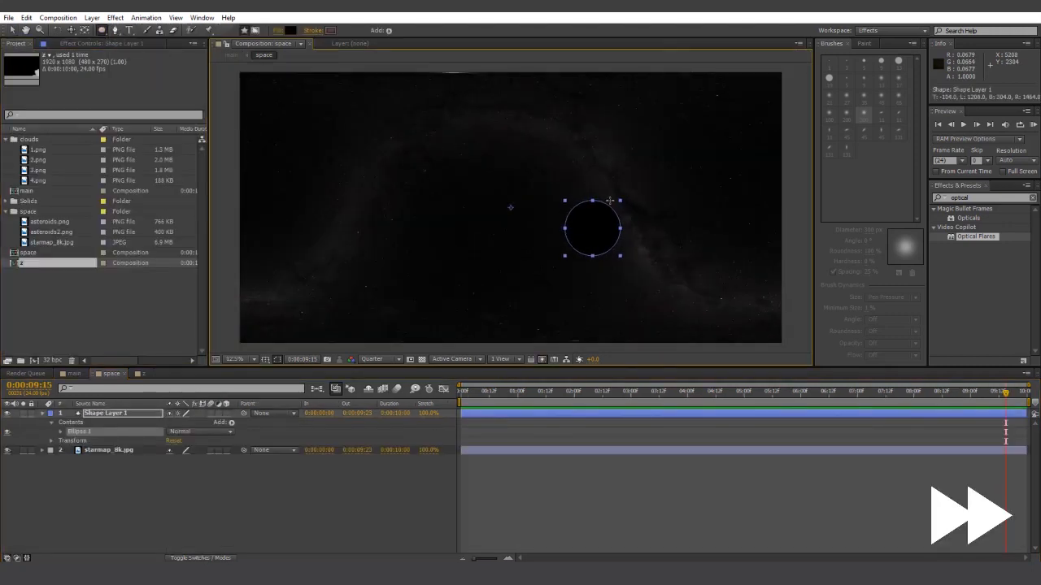
{"action": "key", "text": "period"}
{"action": "left_click", "coordinate": [990, 199]}
{"action": "type", "text": "fractal"}
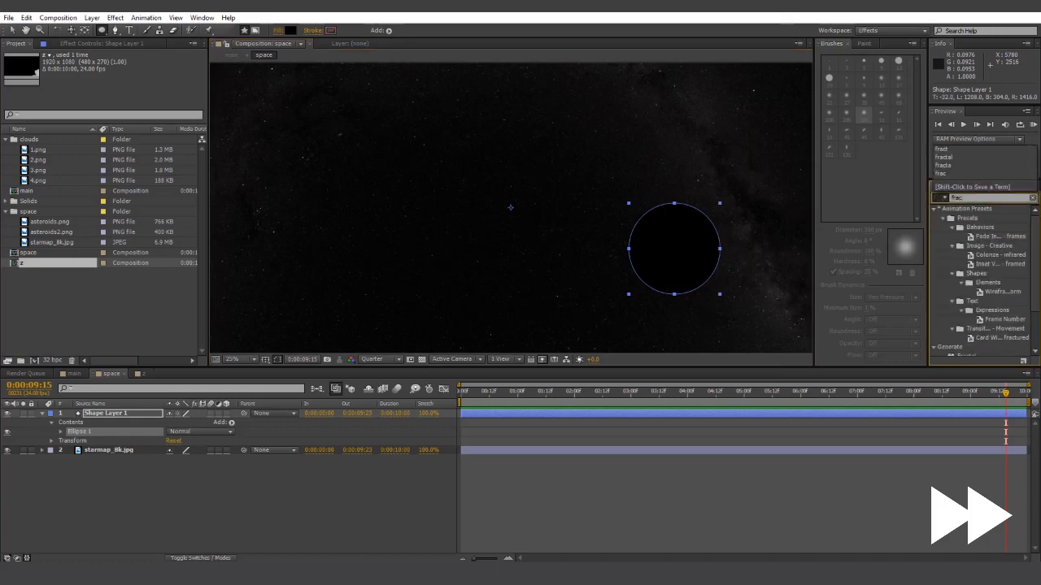
{"action": "double_click", "coordinate": [954, 236]}
{"action": "scroll", "coordinate": [705, 238], "scroll_direction": "up", "scroll_amount": 2}
{"action": "left_click_drag", "start_coordinate": [641, 216], "coordinate": [561, 199]}
{"action": "key", "text": "v"}
- Add Tint to the noisy circle, mapping both dark and light tones to beige
{"action": "left_click", "coordinate": [990, 198]}
{"action": "type", "text": "tint"}
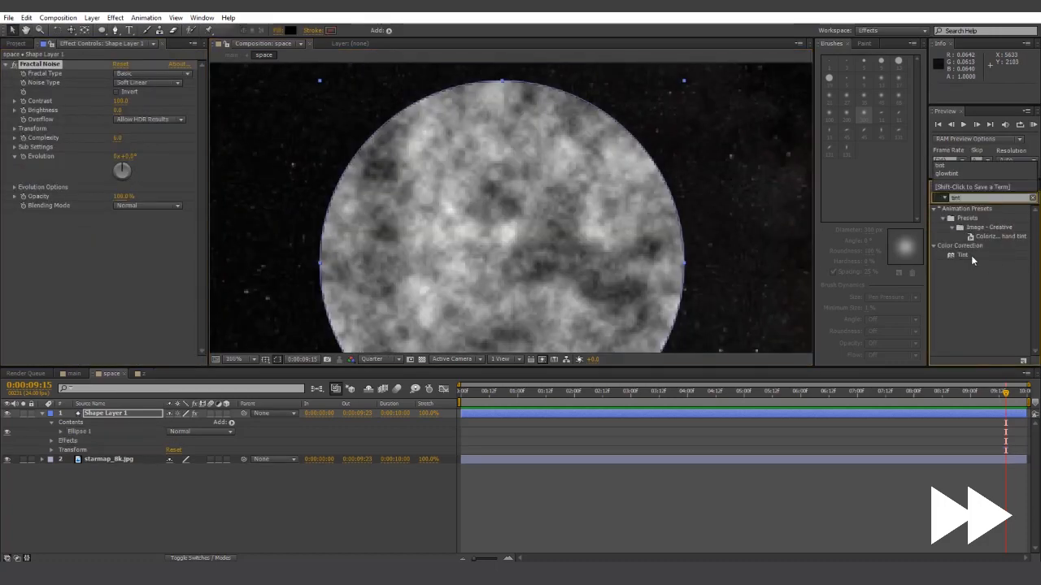
{"action": "left_click_drag", "start_coordinate": [964, 255], "coordinate": [135, 254]}
{"action": "left_click", "coordinate": [119, 225]}
{"action": "left_click", "coordinate": [721, 461]}
{"action": "left_click", "coordinate": [605, 366]}
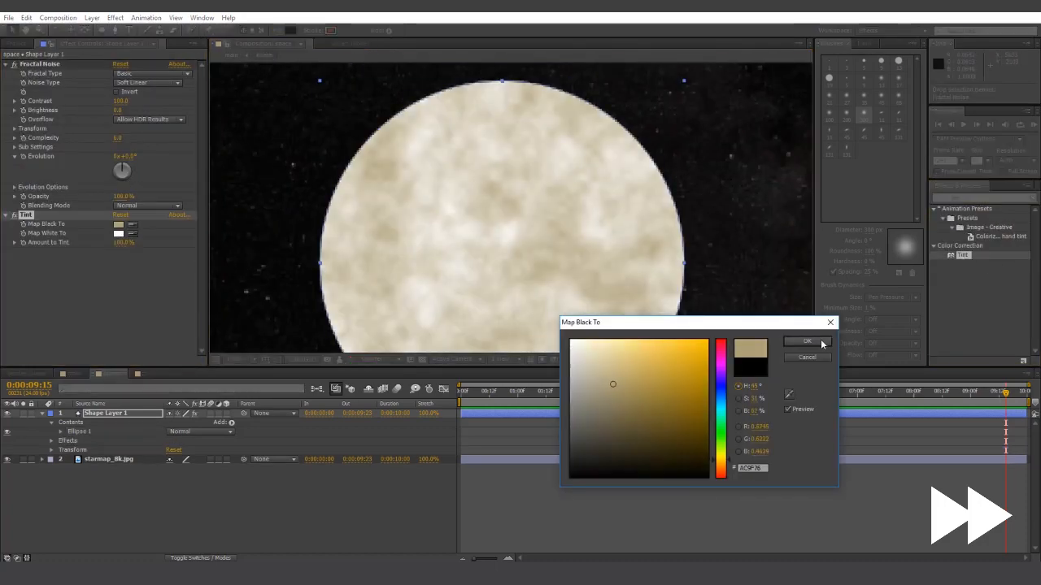
{"action": "left_click", "coordinate": [807, 341]}
{"action": "left_click", "coordinate": [118, 233]}
{"action": "left_click", "coordinate": [596, 370]}
{"action": "left_click", "coordinate": [806, 341]}
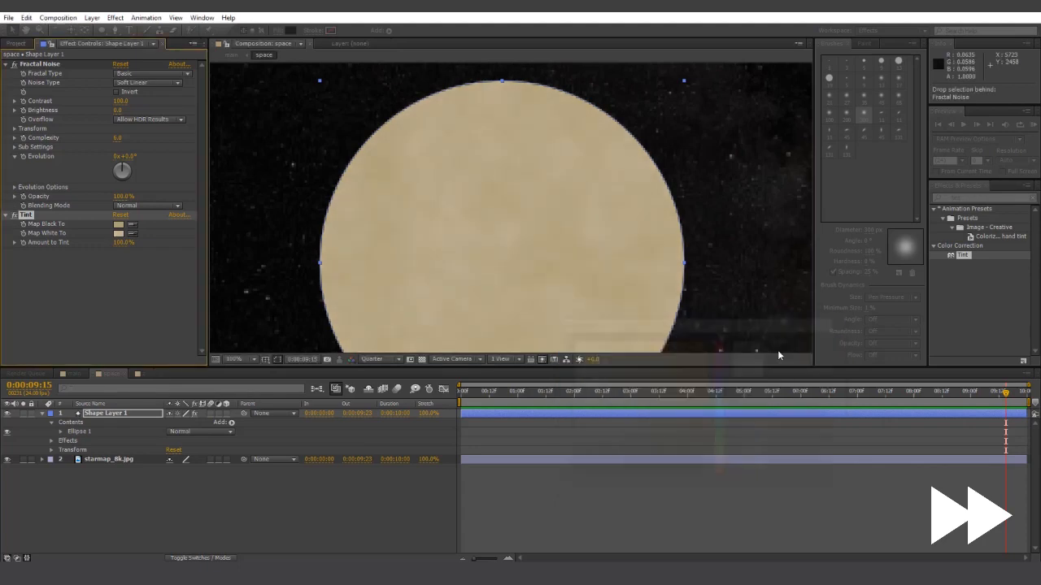
{"action": "scroll", "coordinate": [716, 293], "scroll_direction": "down", "scroll_amount": 4}
{"action": "left_click", "coordinate": [701, 267]}
{"action": "scroll", "coordinate": [695, 265], "scroll_direction": "up", "scroll_amount": 4}
- Duplicate the circle, delete the copy's effects, and offset it down-left as a shadow
{"action": "left_click", "coordinate": [129, 415]}
{"action": "key", "text": "ctrl+d"}
{"action": "left_click", "coordinate": [41, 64]}
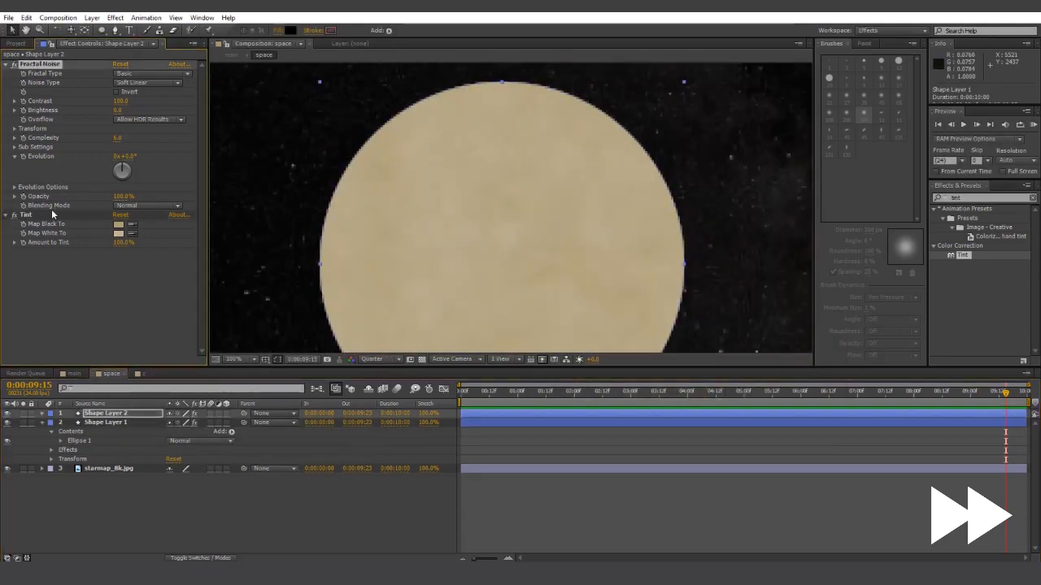
{"action": "left_click", "coordinate": [54, 215], "text": "shift"}
{"action": "key", "text": "Delete"}
{"action": "left_click_drag", "start_coordinate": [519, 202], "coordinate": [492, 218]}
- Apply Fast Blur to the black shadow circle with Blurriness 92
{"action": "left_click", "coordinate": [973, 198]}
{"action": "type", "text": "fast"}
{"action": "left_click_drag", "start_coordinate": [969, 320], "coordinate": [592, 246]}
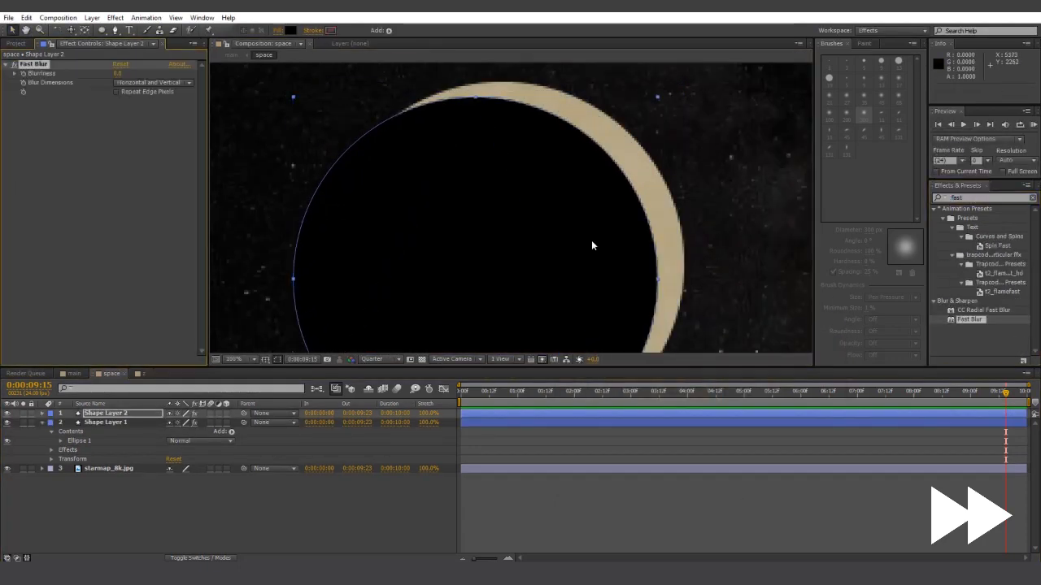
{"action": "left_click_drag", "start_coordinate": [119, 73], "coordinate": [161, 74]}
{"action": "scroll", "coordinate": [618, 302], "scroll_direction": "down", "scroll_amount": 4}
{"action": "scroll", "coordinate": [692, 328], "scroll_direction": "up", "scroll_amount": 6}
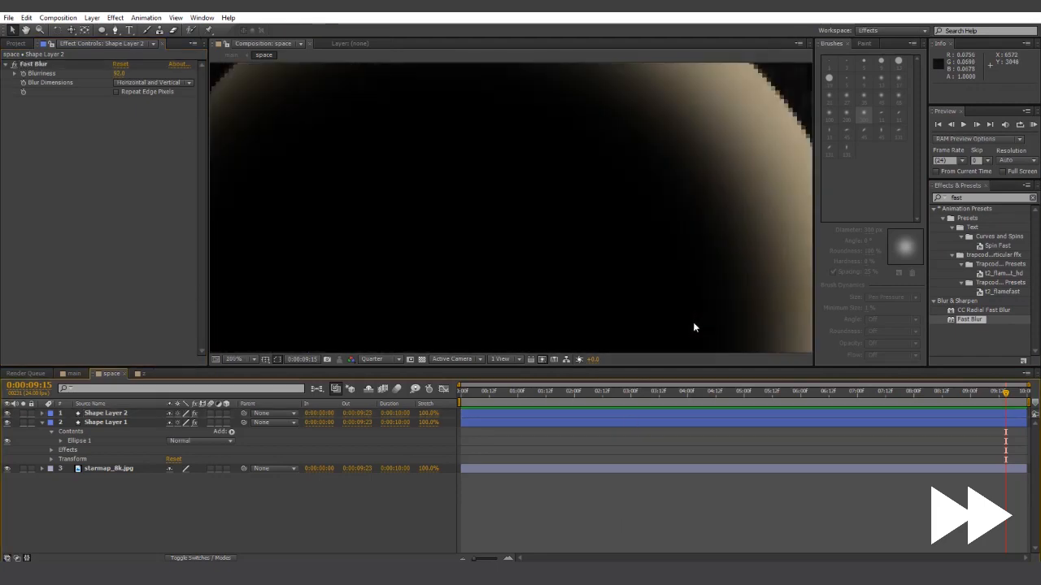
{"action": "scroll", "coordinate": [691, 328], "scroll_direction": "down", "scroll_amount": 2}
- Select both shape layers and choose Pre-compose from their context menu
{"action": "left_click", "coordinate": [106, 422]}
{"action": "scroll", "coordinate": [636, 251], "scroll_direction": "up", "scroll_amount": 2}
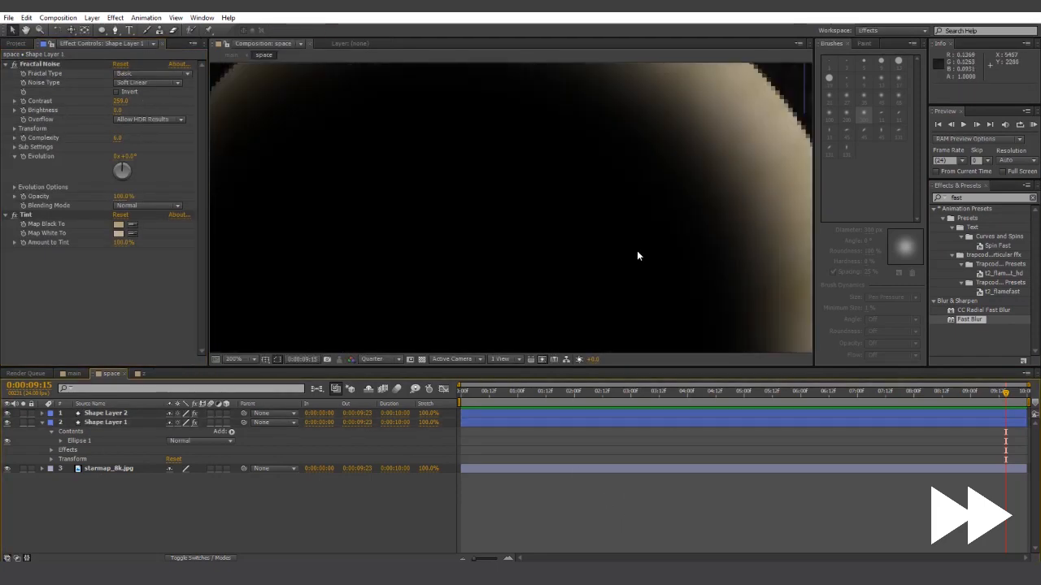
{"action": "scroll", "coordinate": [664, 294], "scroll_direction": "down", "scroll_amount": 3}
{"action": "scroll", "coordinate": [663, 294], "scroll_direction": "down", "scroll_amount": 2}
{"action": "scroll", "coordinate": [625, 273], "scroll_direction": "up", "scroll_amount": 1}
{"action": "left_click", "coordinate": [116, 414]}
{"action": "left_click", "coordinate": [115, 422], "text": "shift"}
{"action": "right_click", "coordinate": [116, 421]}
{"action": "left_click", "coordinate": [174, 333]}
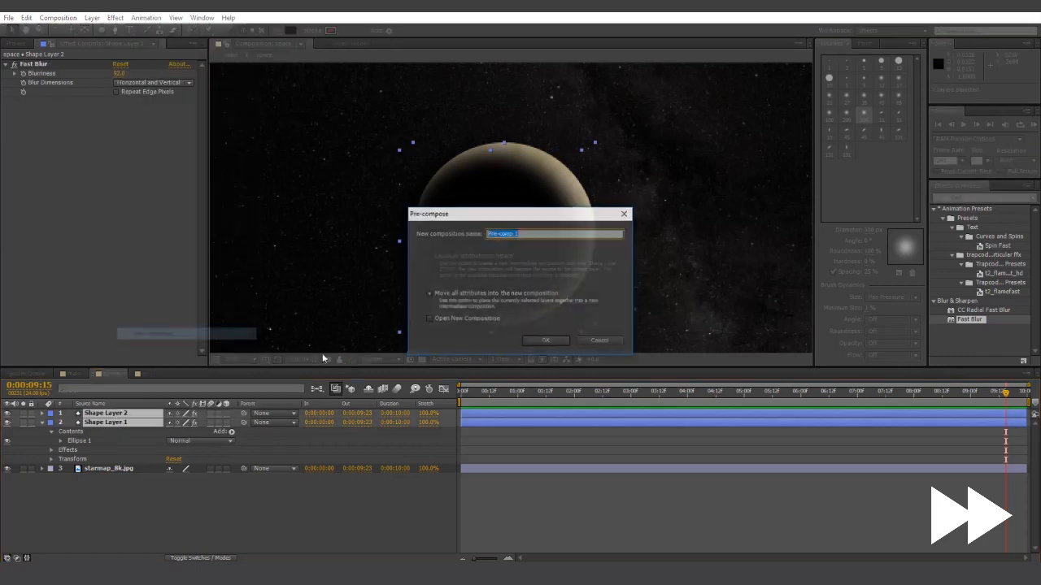
- Name the nested comp 'planet' and keep the shadow confined to the planet
{"action": "type", "text": "planet"}
{"action": "key", "text": "Return"}
{"action": "double_click", "coordinate": [80, 415]}
{"action": "left_click", "coordinate": [204, 414]}
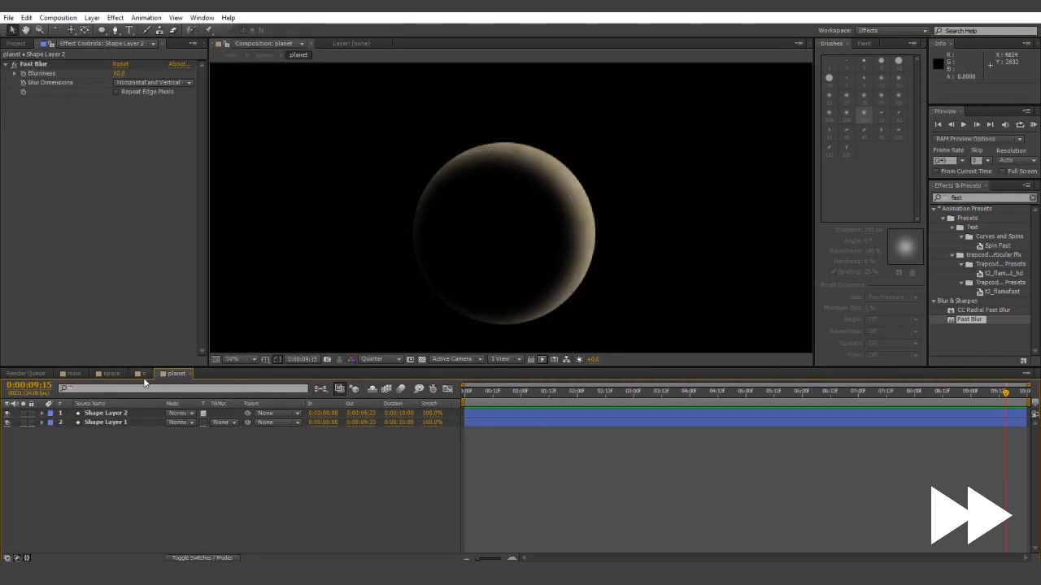
- Unsolo layer 15 in the main comp and preview from 07:15
{"action": "left_click", "coordinate": [74, 373]}
{"action": "scroll", "coordinate": [510, 208], "scroll_direction": "down", "scroll_amount": 3}
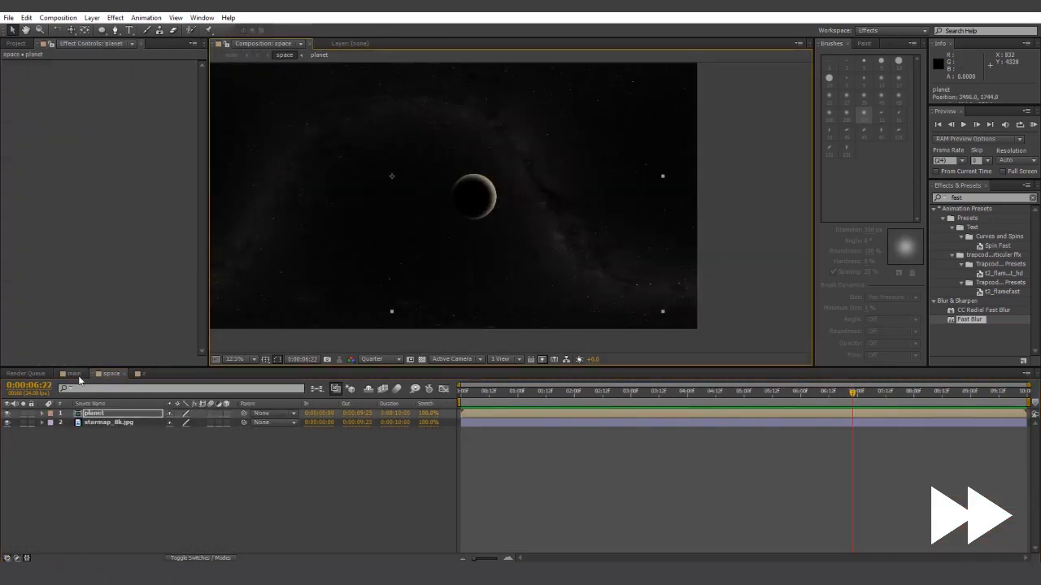
{"action": "left_click", "coordinate": [74, 374]}
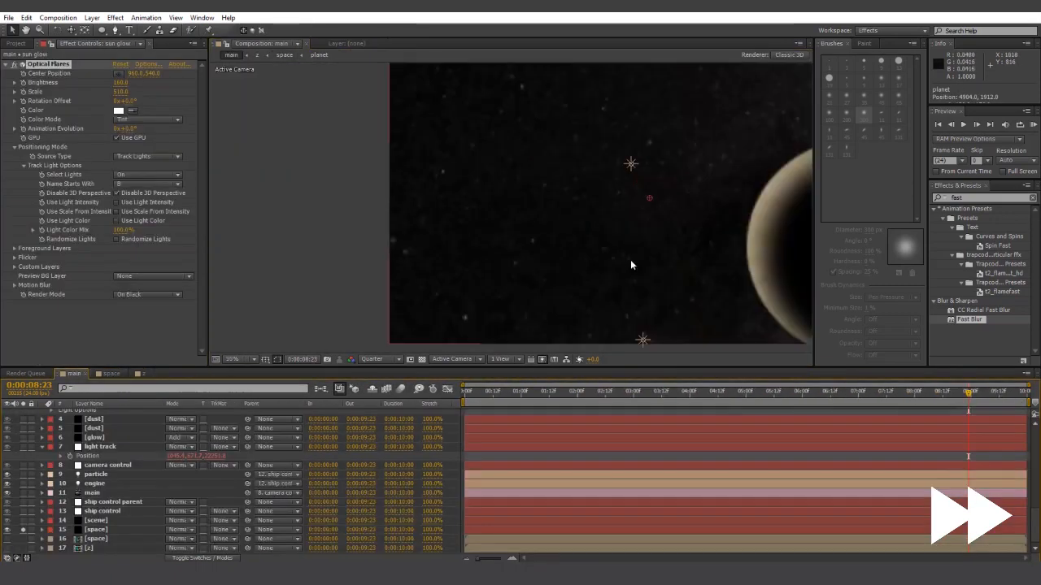
{"action": "left_click", "coordinate": [23, 529]}
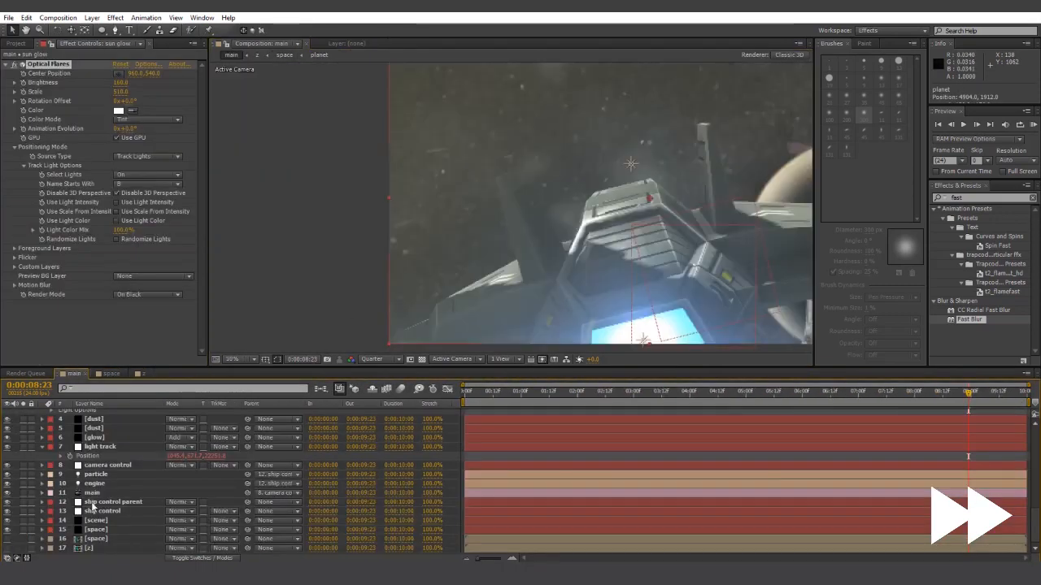
{"action": "scroll", "coordinate": [631, 259], "scroll_direction": "down", "scroll_amount": 2}
{"action": "key", "text": "Home"}
{"action": "left_click", "coordinate": [893, 393]}
{"action": "key", "text": "space"}
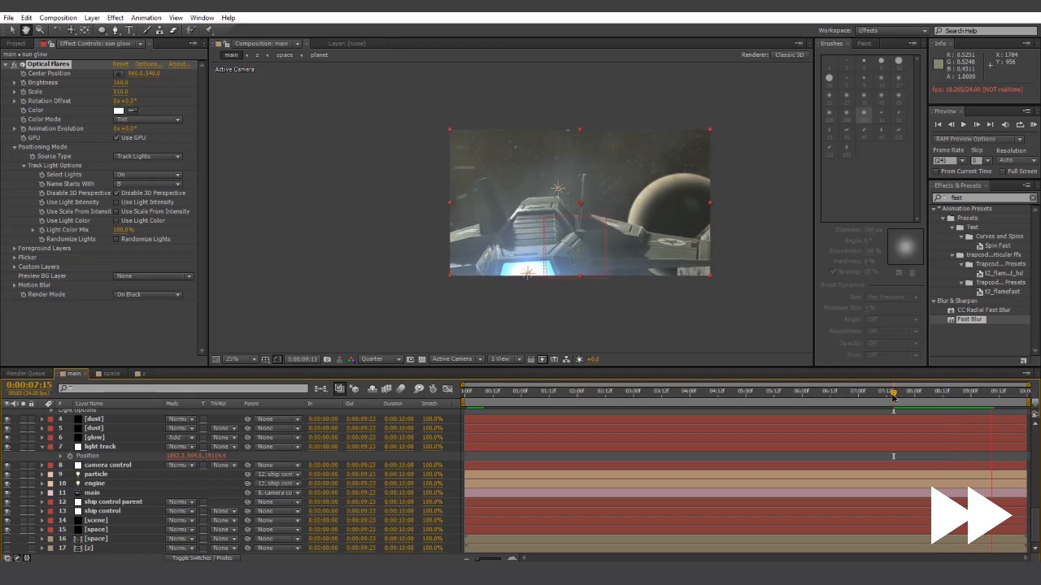
{"action": "left_click_drag", "start_coordinate": [991, 408], "coordinate": [998, 408]}
{"action": "scroll", "coordinate": [521, 207], "scroll_direction": "up", "scroll_amount": 2}
{"action": "left_click", "coordinate": [110, 374]}
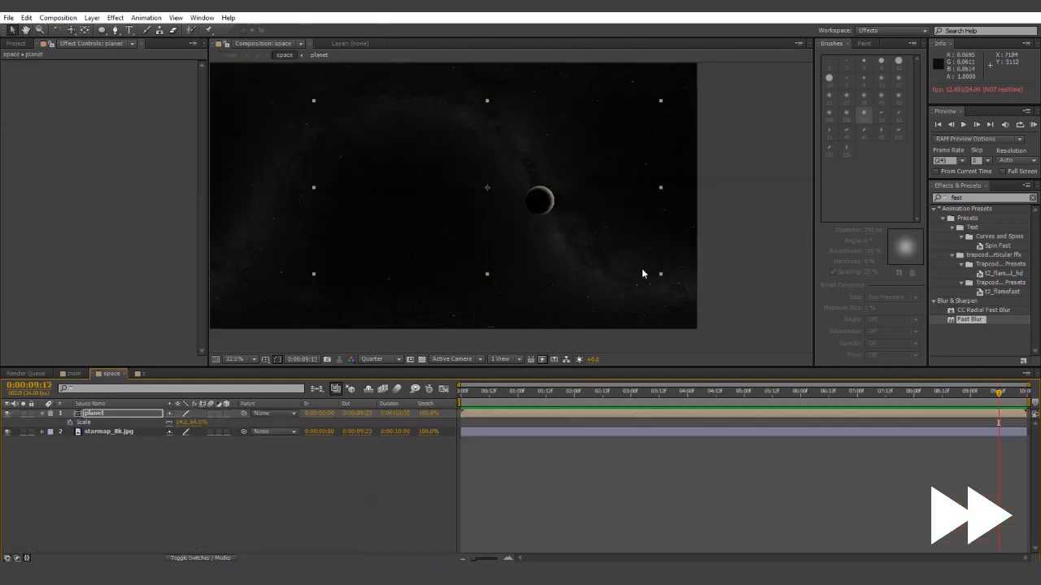
- Add asteroids.png across the planet in the space comp, scaled to 54%
{"action": "left_click", "coordinate": [643, 271]}
{"action": "left_click", "coordinate": [15, 44]}
{"action": "left_click_drag", "start_coordinate": [50, 232], "coordinate": [550, 206]}
{"action": "left_click_drag", "start_coordinate": [632, 225], "coordinate": [659, 222]}
{"action": "key", "text": "s"}
{"action": "scroll", "coordinate": [545, 235], "scroll_direction": "up", "scroll_amount": 1}
{"action": "left_click_drag", "start_coordinate": [181, 422], "coordinate": [320, 450]}
- Duplicate the asteroids, moving copies left and rotating them to 1x+186° and 2x+2°
{"action": "key", "text": "ctrl+d"}
{"action": "key", "text": "r"}
{"action": "key", "text": "ctrl+d"}
{"action": "key", "text": "ctrl+d"}
{"action": "left_click_drag", "start_coordinate": [663, 220], "coordinate": [520, 217]}
{"action": "key", "text": "r"}
{"action": "left_click_drag", "start_coordinate": [180, 423], "coordinate": [272, 423]}
{"action": "key", "text": "ctrl+d"}
{"action": "key", "text": "r"}
{"action": "left_click_drag", "start_coordinate": [516, 202], "coordinate": [414, 202]}
- Add asteroids2.png at the left edge, rotated 25°, below the asteroid layers
{"action": "left_click_drag", "start_coordinate": [52, 242], "coordinate": [347, 201]}
{"action": "key", "text": "r"}
{"action": "left_click_drag", "start_coordinate": [180, 422], "coordinate": [194, 422]}
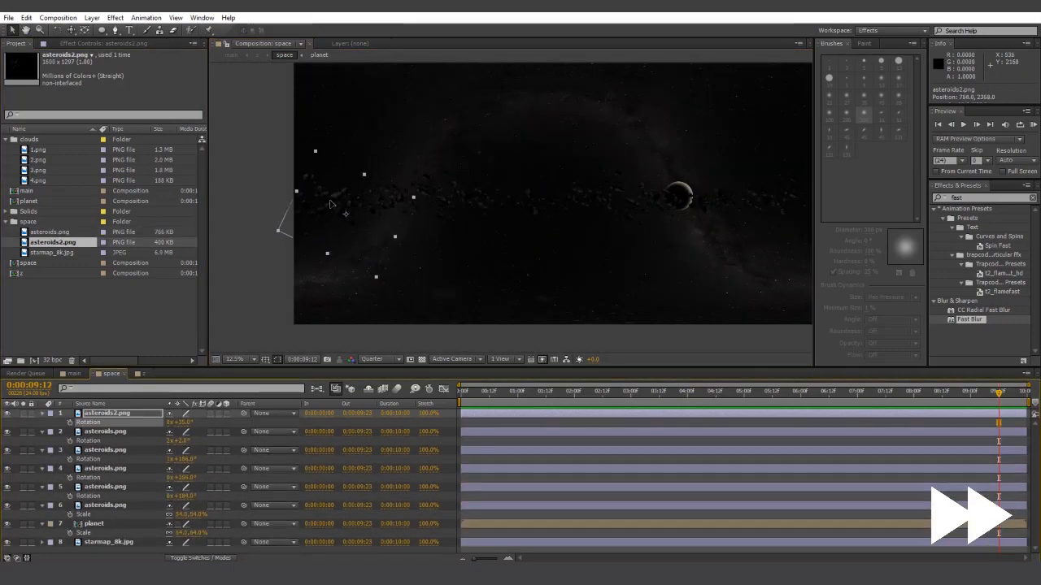
{"action": "left_click_drag", "start_coordinate": [107, 413], "coordinate": [106, 519]}
- Create a pale blue-grey solid named 'fog'
{"action": "left_click", "coordinate": [984, 197]}
{"action": "left_click", "coordinate": [109, 542]}
{"action": "left_click", "coordinate": [92, 17]}
{"action": "left_click", "coordinate": [300, 41]}
{"action": "left_click", "coordinate": [672, 400]}
{"action": "left_click", "coordinate": [607, 380]}
{"action": "left_click", "coordinate": [807, 341]}
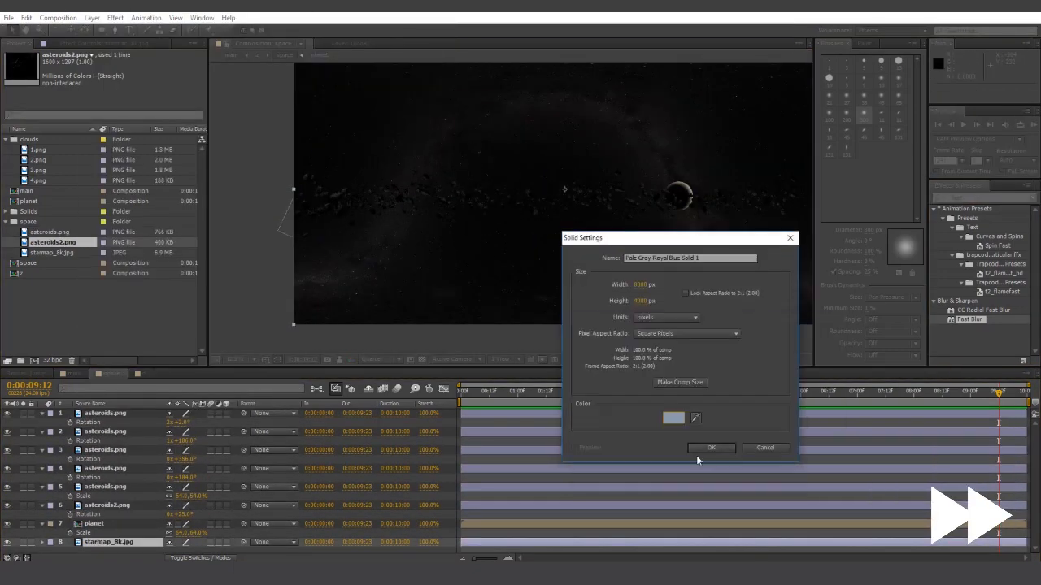
{"action": "type", "text": "fog"}
{"action": "left_click", "coordinate": [711, 446]}
{"action": "left_click", "coordinate": [107, 515]}
- Hide the fog solid and apply Tint at 15% to asteroids2
{"action": "left_click", "coordinate": [984, 198]}
{"action": "type", "text": "tint"}
{"action": "double_click", "coordinate": [963, 255]}
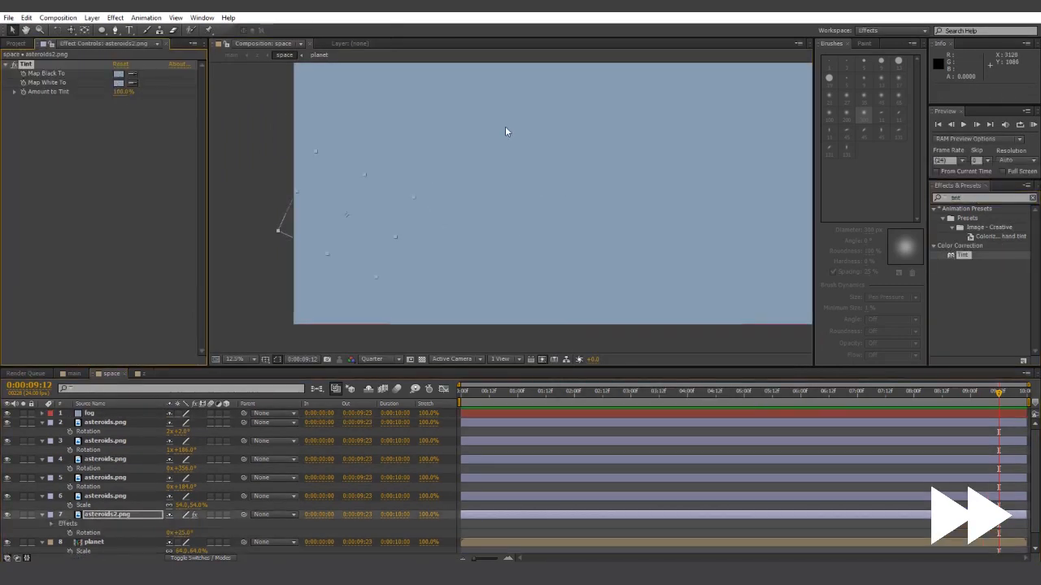
{"action": "left_click", "coordinate": [8, 413]}
{"action": "left_click", "coordinate": [124, 92]}
{"action": "type", "text": "15"}
- Duplicate asteroids2 twice, rotating and moving copies past the planet, one scaled to 82%
{"action": "key", "text": "ctrl+d"}
{"action": "left_click_drag", "start_coordinate": [476, 242], "coordinate": [638, 223]}
{"action": "key", "text": "r"}
{"action": "left_click_drag", "start_coordinate": [180, 523], "coordinate": [285, 523]}
{"action": "key", "text": "ctrl+d"}
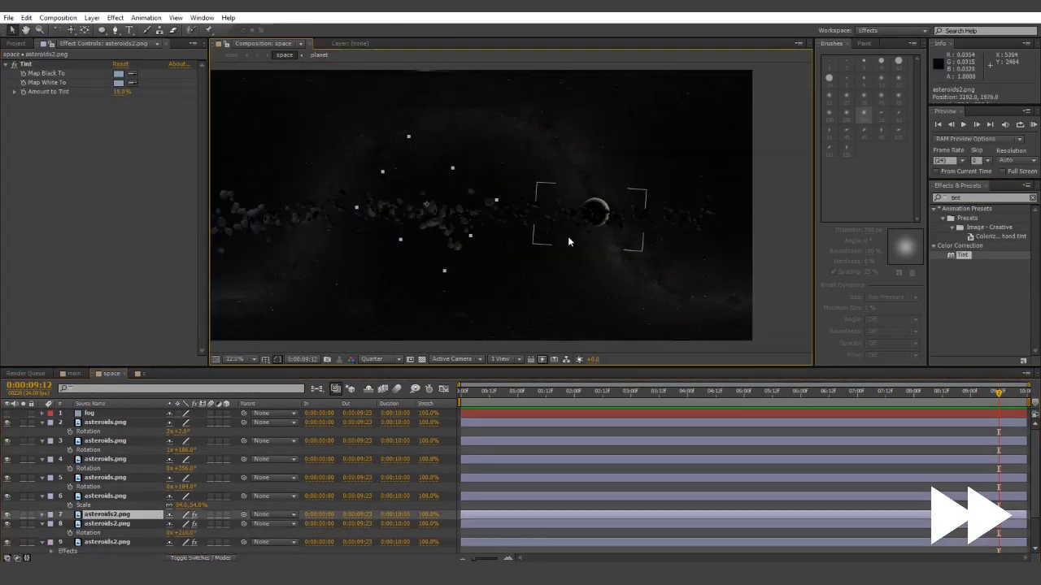
{"action": "left_click_drag", "start_coordinate": [431, 218], "coordinate": [638, 231]}
{"action": "scroll", "coordinate": [569, 242], "scroll_direction": "up", "scroll_amount": 1}
{"action": "key", "text": "s"}
{"action": "left_click_drag", "start_coordinate": [182, 523], "coordinate": [167, 524]}
{"action": "left_click_drag", "start_coordinate": [366, 218], "coordinate": [610, 272]}
{"action": "left_click", "coordinate": [732, 244]}
{"action": "scroll", "coordinate": [569, 244], "scroll_direction": "up", "scroll_amount": 1}
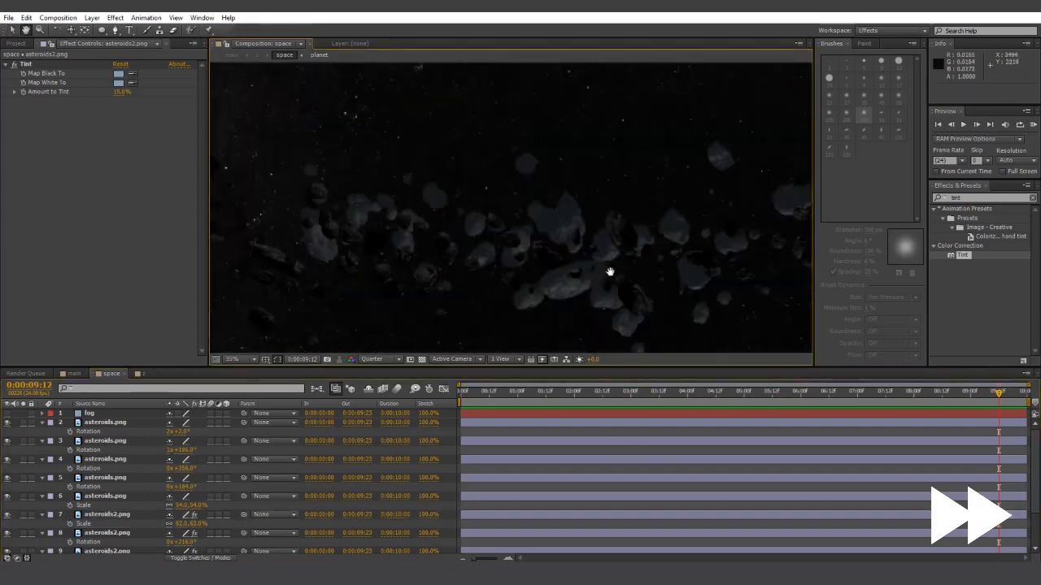
{"action": "left_click_drag", "start_coordinate": [293, 228], "coordinate": [593, 220]}
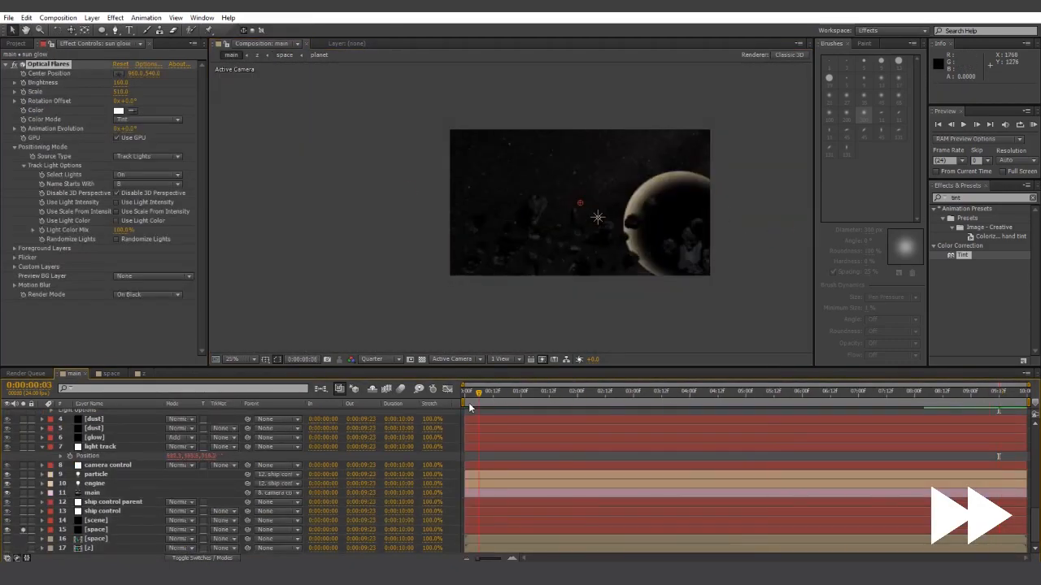
- Show the fog solid again, unsolo the space layer, and preview the main comp near 8 seconds
{"action": "left_click_drag", "start_coordinate": [469, 408], "coordinate": [929, 393]}
{"action": "left_click", "coordinate": [111, 374]}
{"action": "left_click", "coordinate": [7, 412]}
{"action": "left_click", "coordinate": [74, 374]}
{"action": "left_click", "coordinate": [23, 530]}
{"action": "key", "text": "space"}
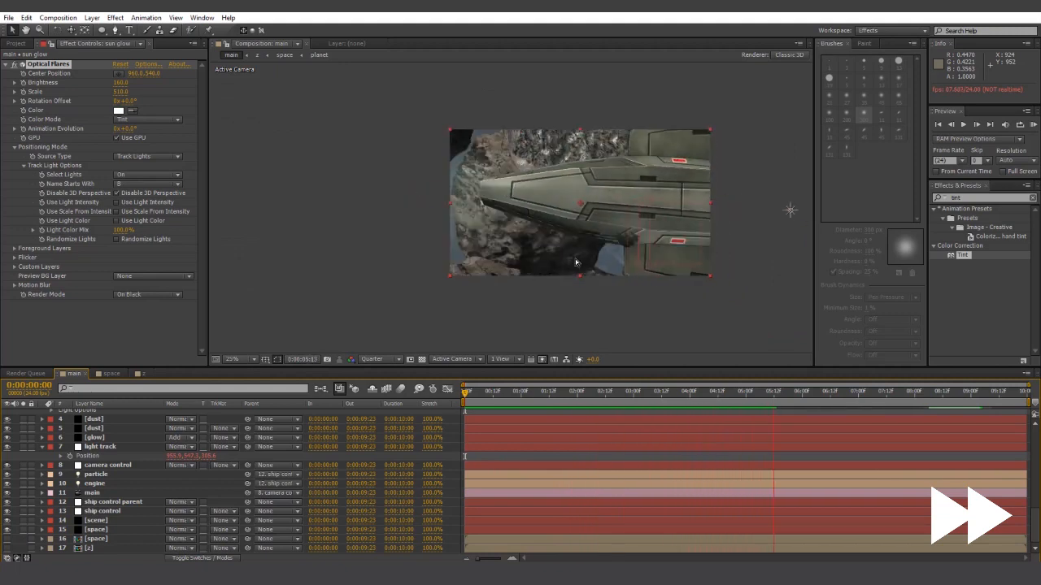
{"action": "left_click", "coordinate": [111, 374]}
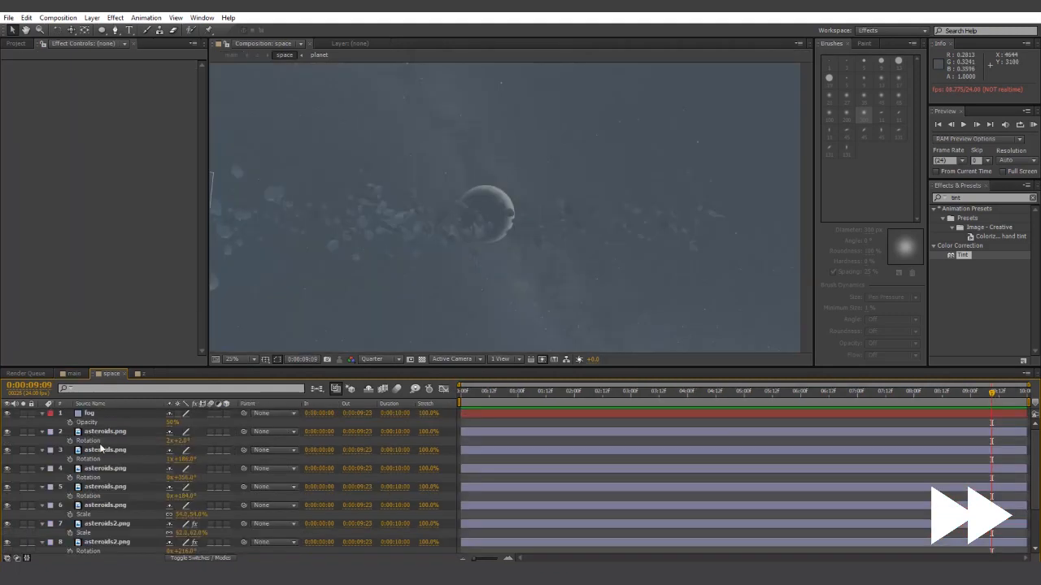
{"action": "left_click", "coordinate": [504, 209]}
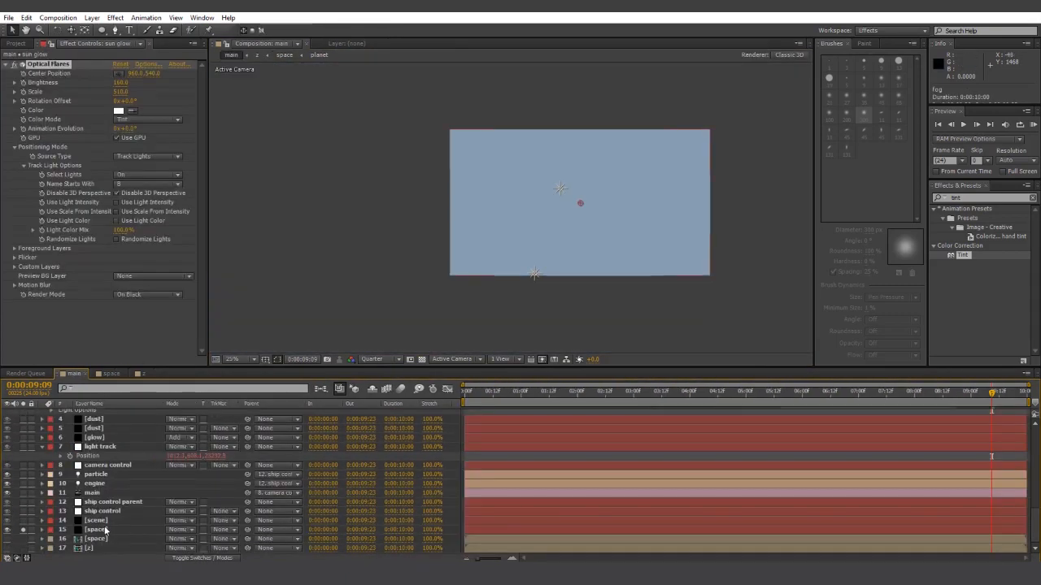
- Expand the scene layer's Element Fog settings and solo the scene and space layers
{"action": "left_click", "coordinate": [98, 521]}
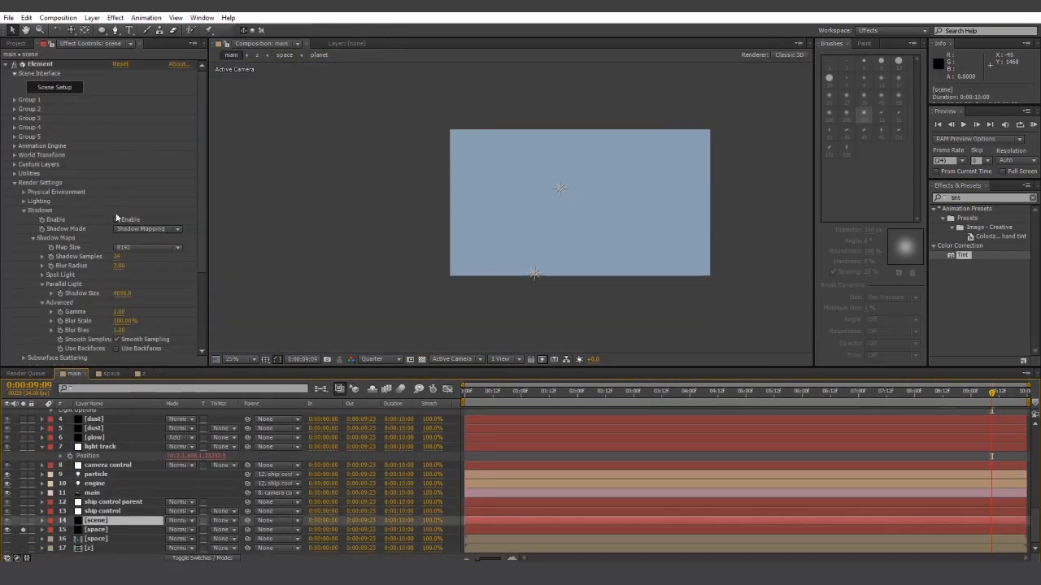
{"action": "left_click", "coordinate": [24, 211]}
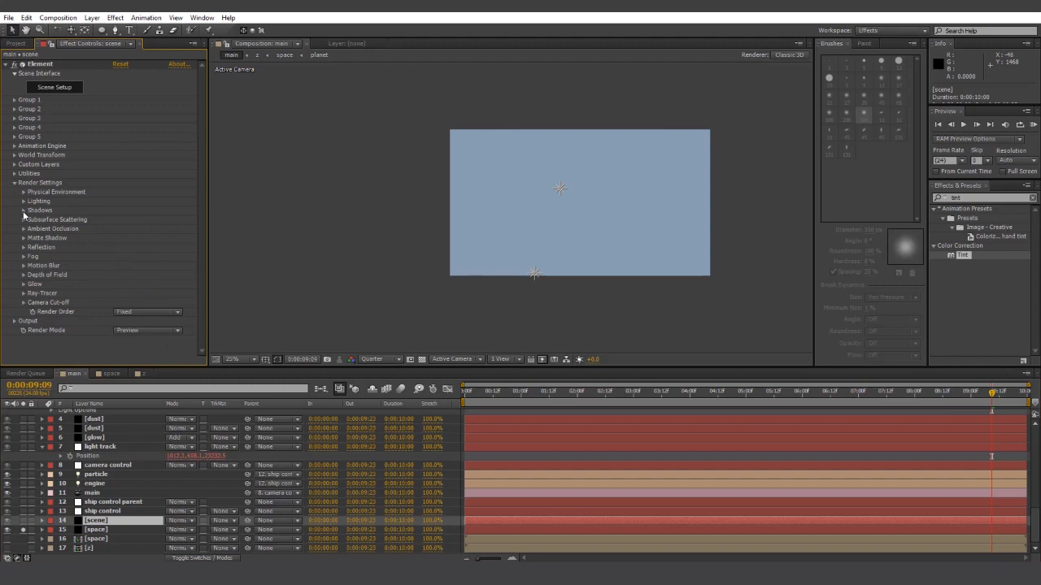
{"action": "left_click", "coordinate": [25, 257]}
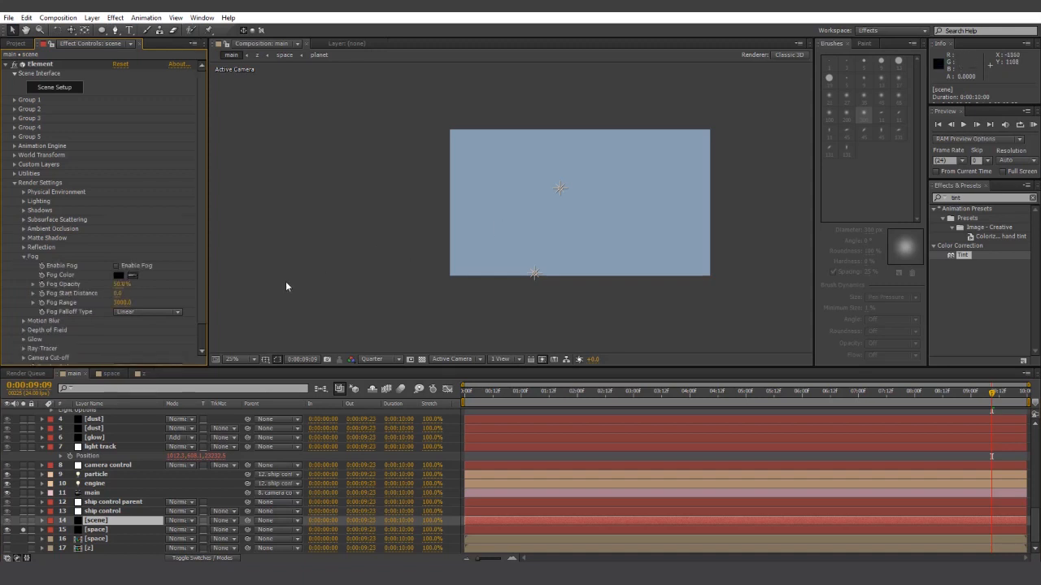
{"action": "left_click", "coordinate": [120, 274]}
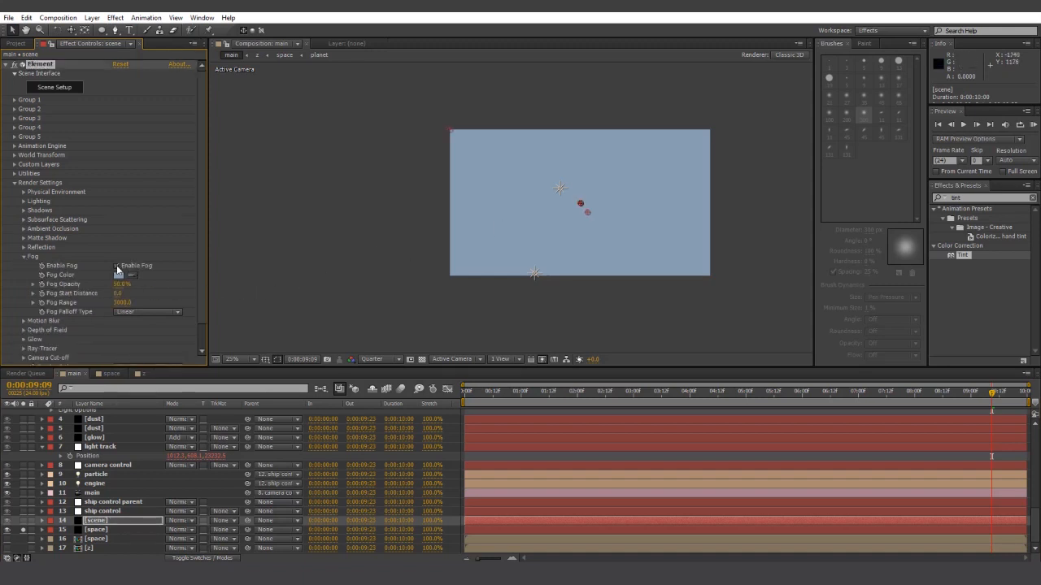
{"action": "left_click_drag", "start_coordinate": [24, 522], "coordinate": [25, 530]}
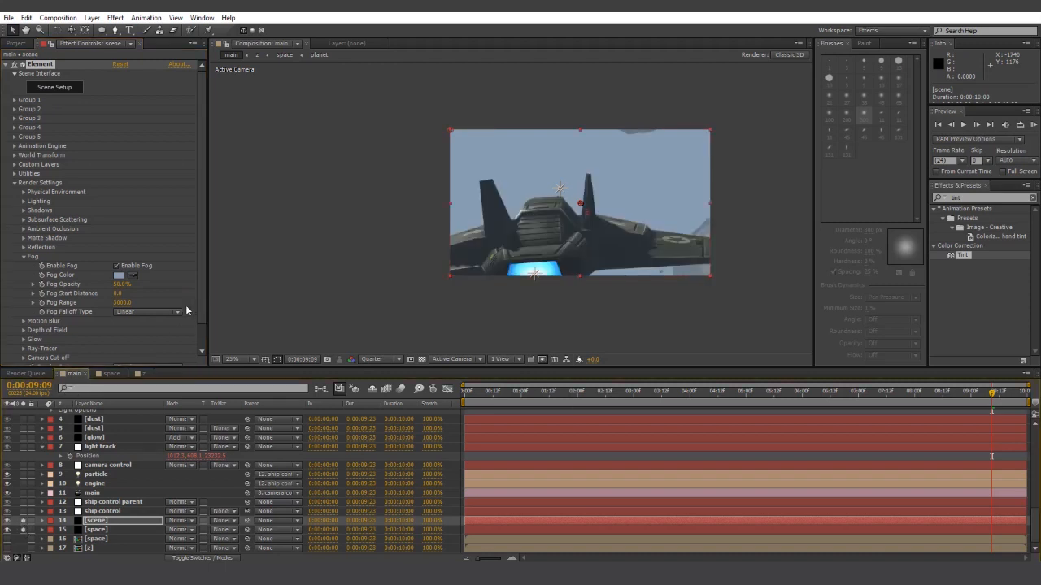
- Set Fog Range to 40000 and preview the flythrough
{"action": "left_click", "coordinate": [120, 302]}
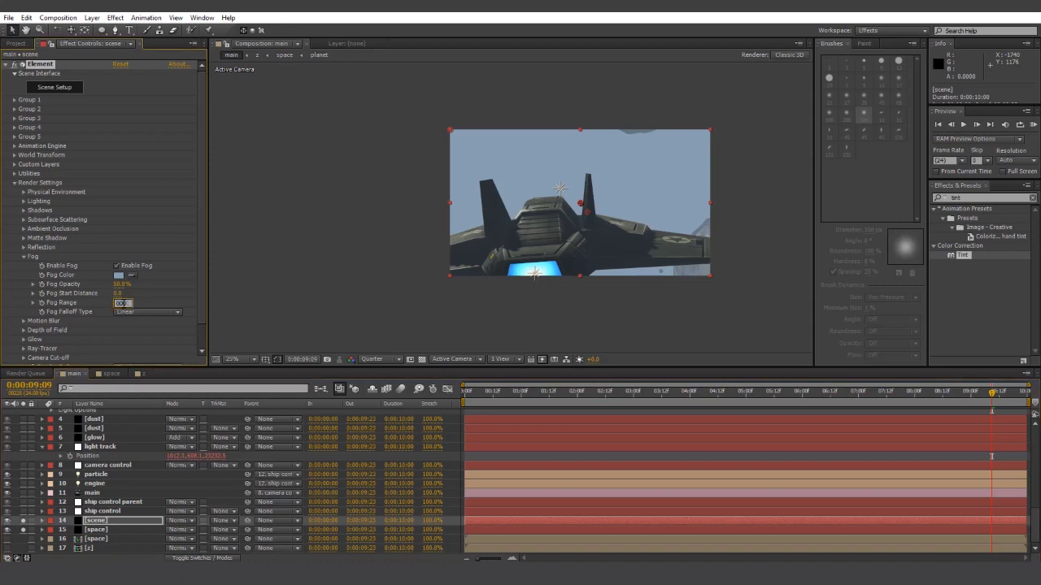
{"action": "type", "text": "40000"}
{"action": "left_click", "coordinate": [226, 301]}
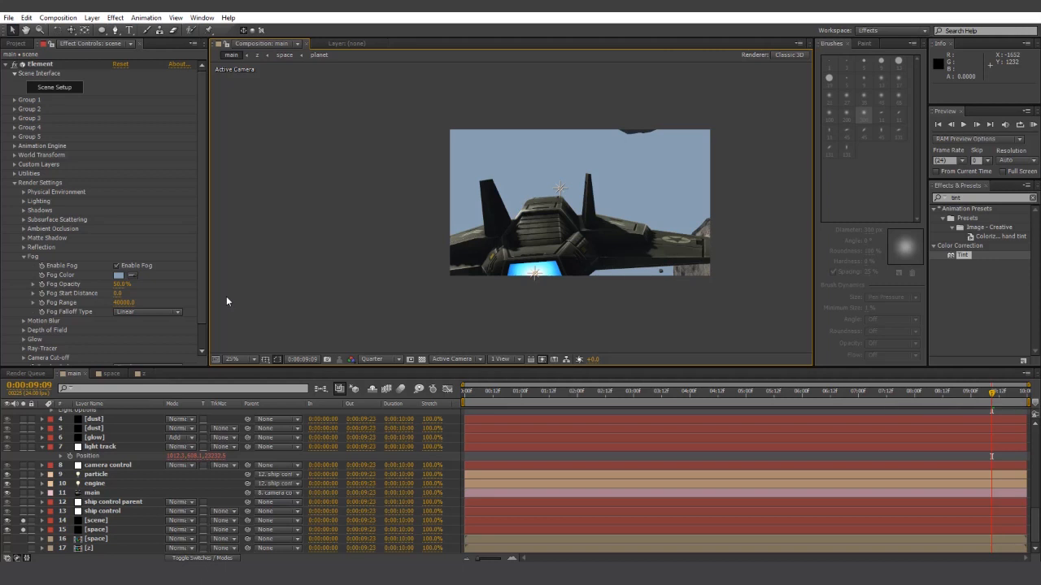
{"action": "key", "text": "space"}
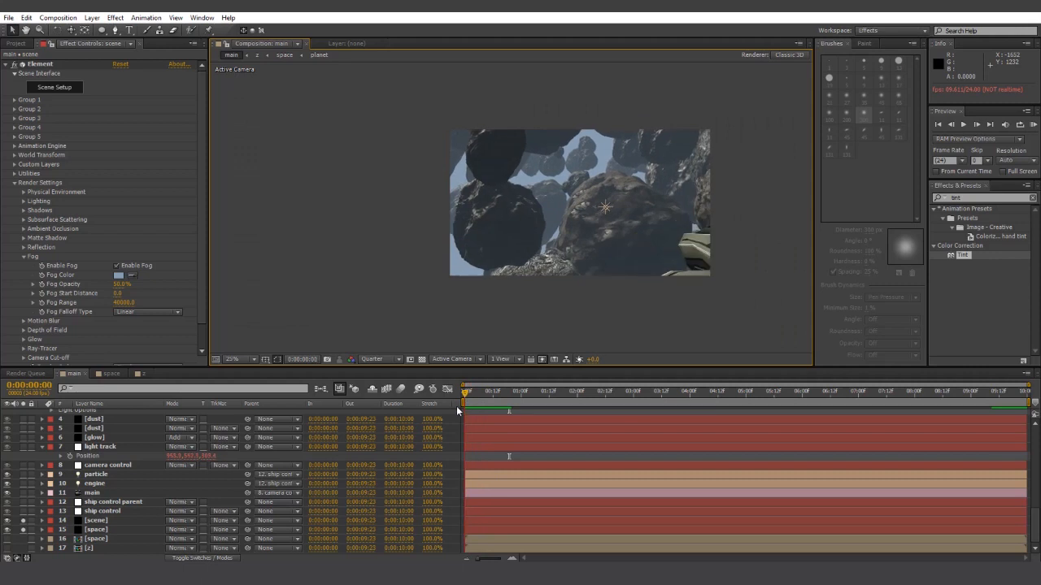
{"action": "key", "text": "space"}
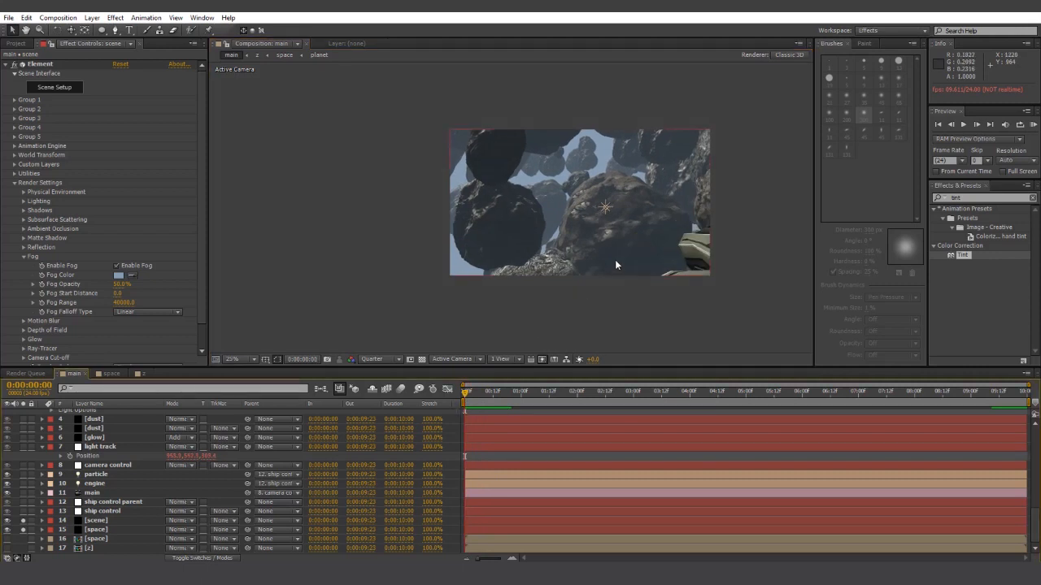
- Re-enter the Fog Range value, commit it, and preview the lighter fog
{"action": "left_click", "coordinate": [124, 303]}
{"action": "type", "text": "2"}
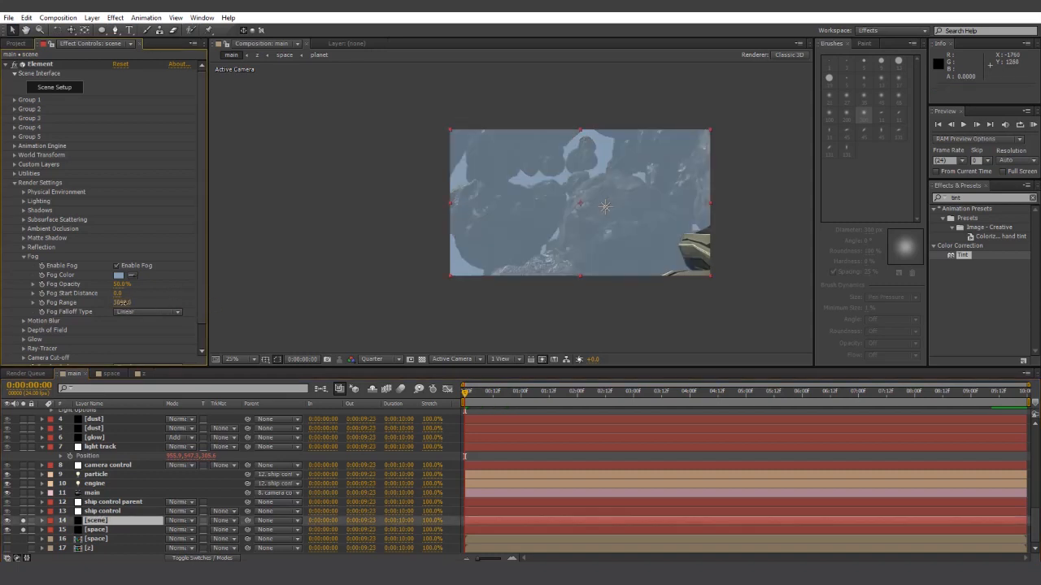
{"action": "type", "text": "0000"}
{"action": "key", "text": "Return"}
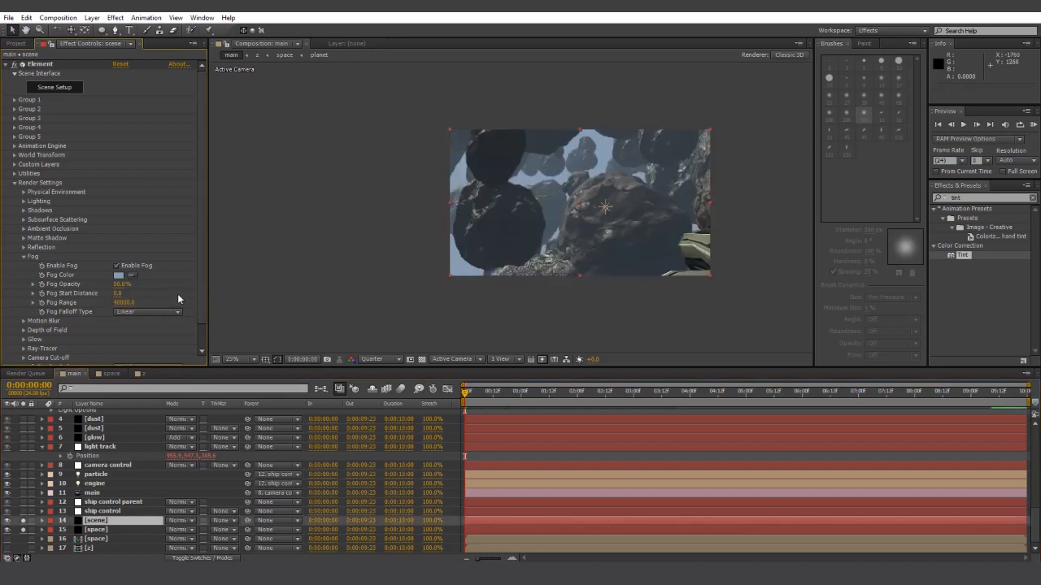
{"action": "key", "text": "space"}
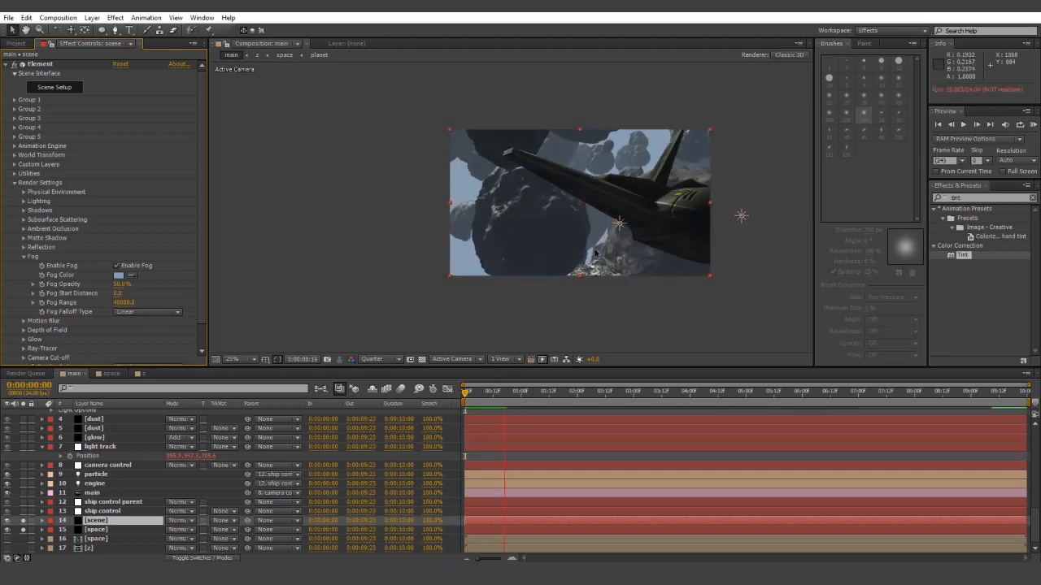
{"action": "key", "text": "space"}
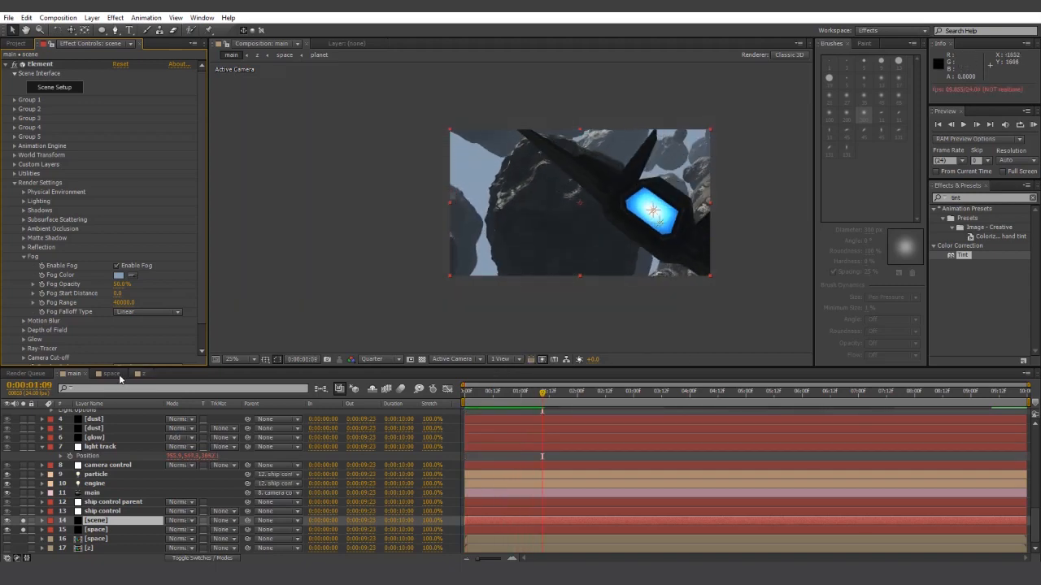
- Give the space comp's fog layer 50% opacity and play the main flythrough from frame zero
{"action": "left_click", "coordinate": [110, 375]}
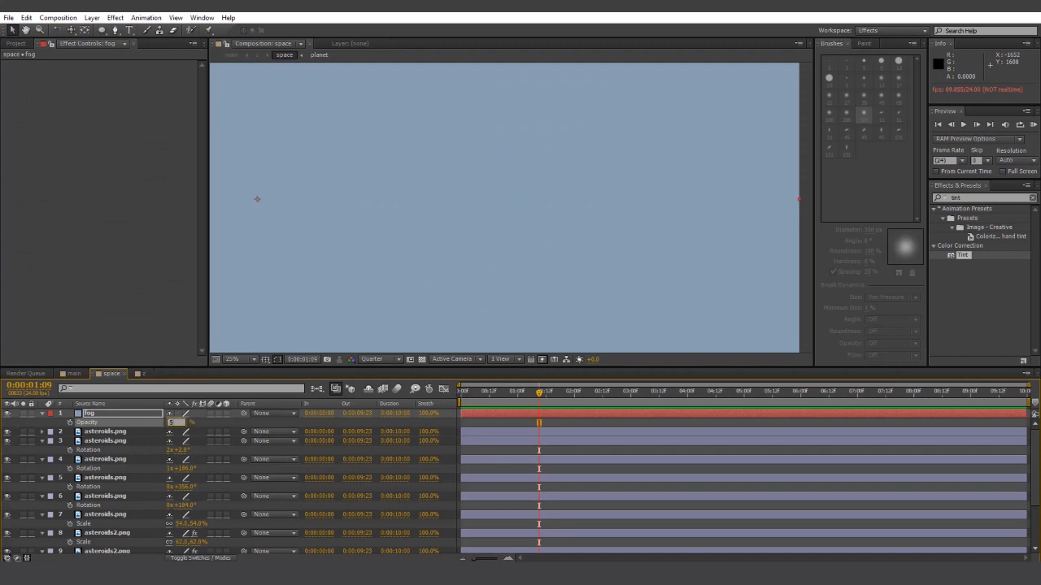
{"action": "left_click", "coordinate": [587, 421]}
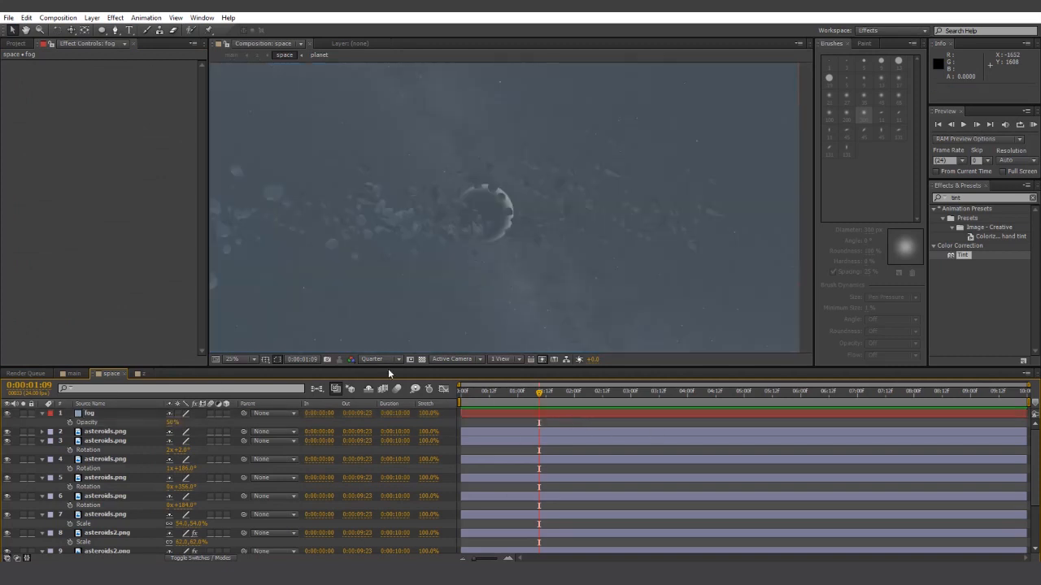
{"action": "left_click", "coordinate": [75, 375]}
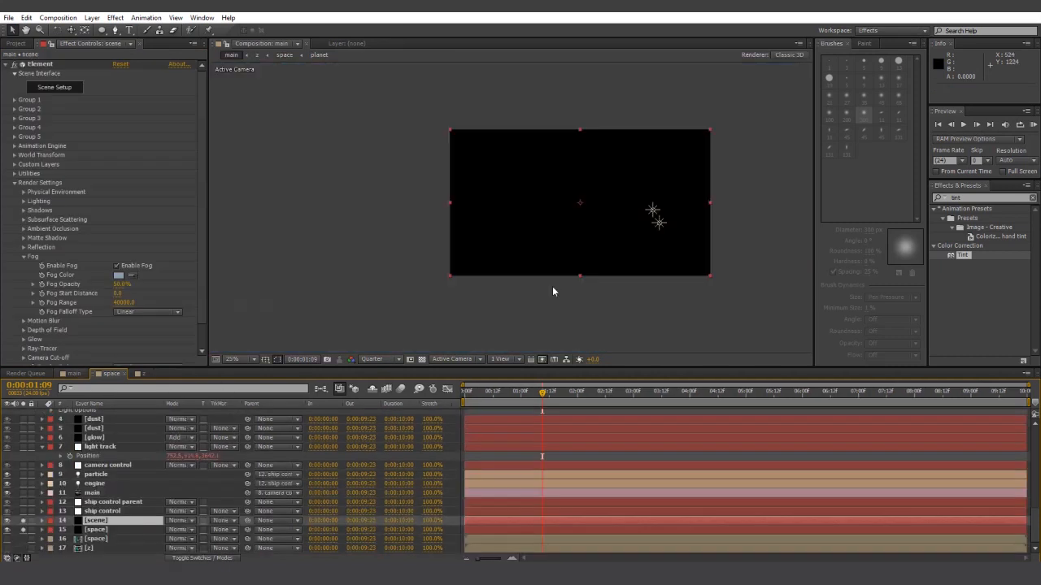
{"action": "left_click", "coordinate": [469, 392]}
{"action": "key", "text": "space"}
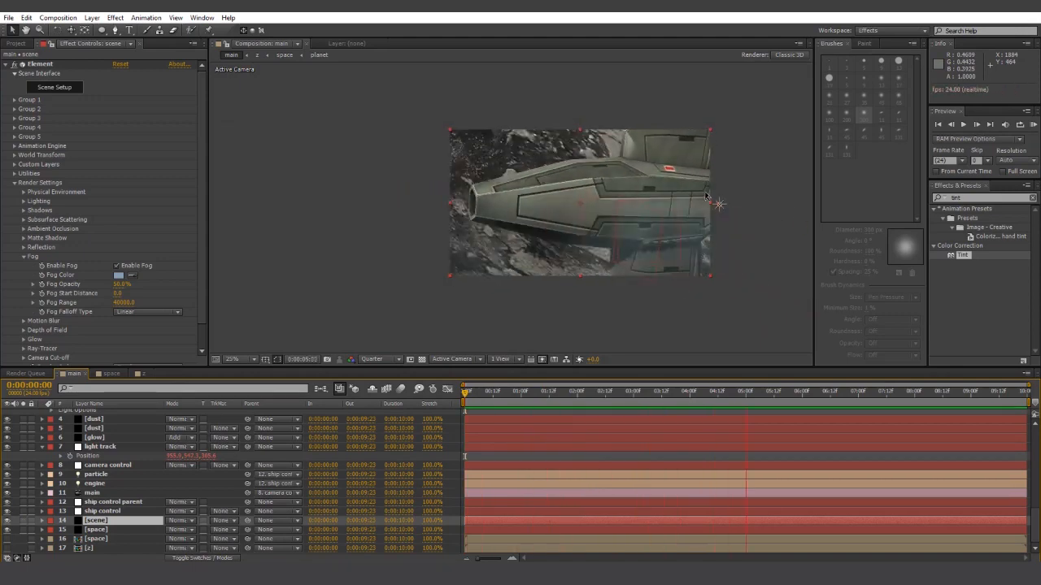
{"action": "scroll", "coordinate": [141, 254], "scroll_direction": "down", "scroll_amount": 1}
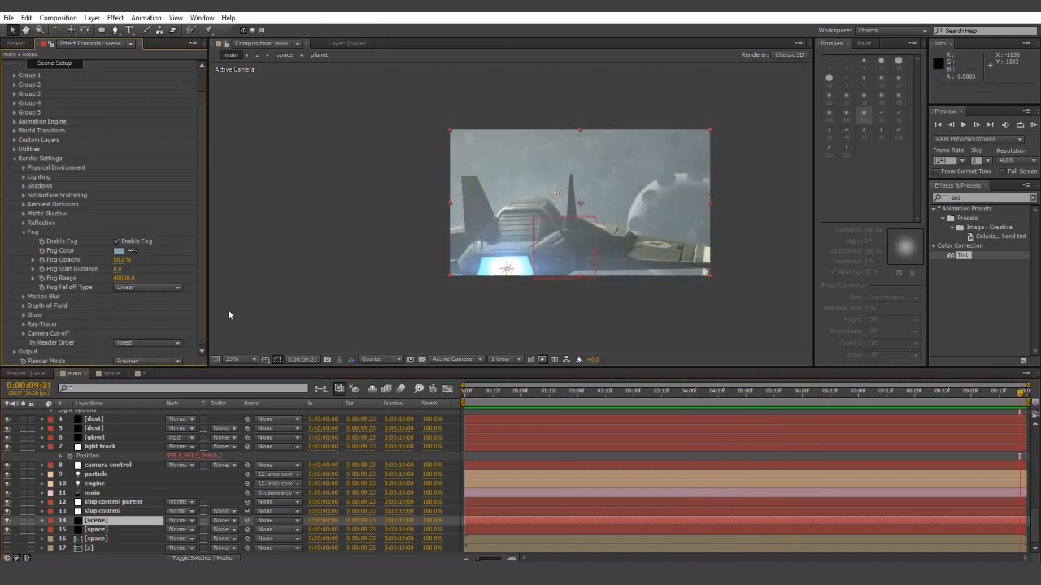
- Collapse Fog and set the scene layer's Element Motion Blur to On with 12 samples
{"action": "left_click", "coordinate": [25, 234]}
{"action": "left_click", "coordinate": [23, 265]}
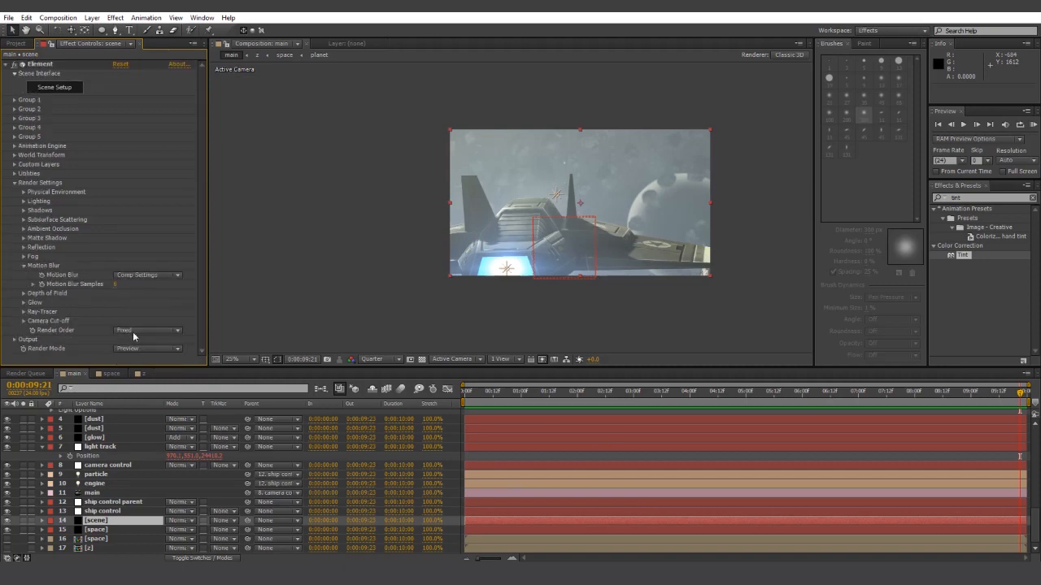
{"action": "left_click", "coordinate": [150, 277]}
{"action": "left_click", "coordinate": [151, 298]}
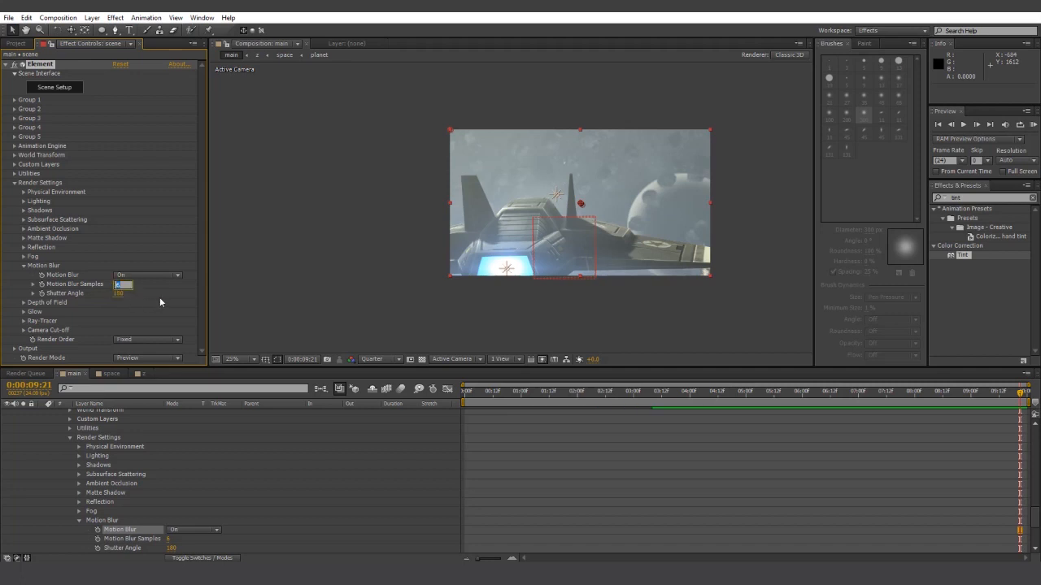
{"action": "type", "text": "12"}
{"action": "key", "text": "Return"}
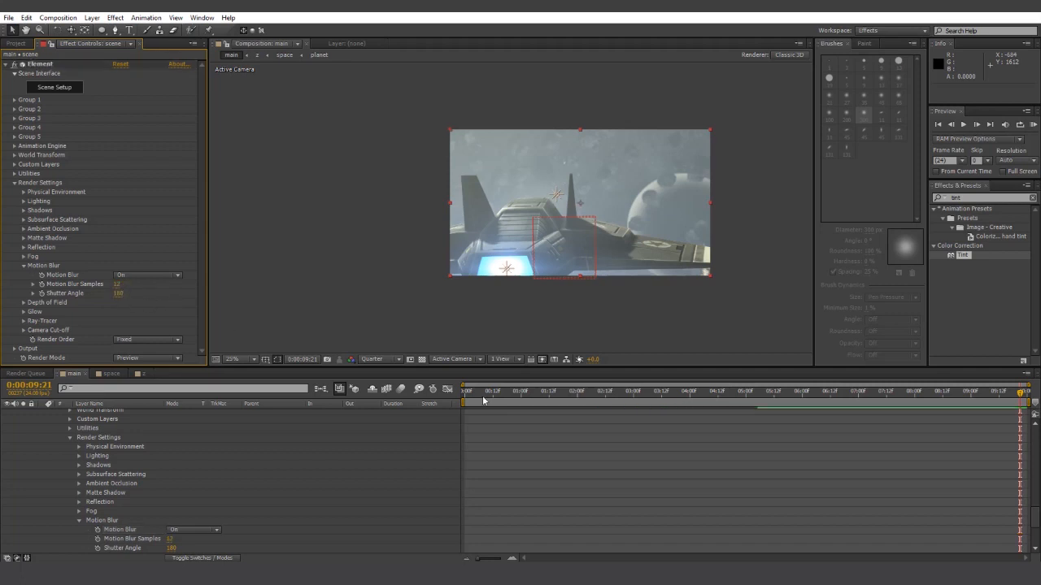
{"action": "scroll", "coordinate": [149, 454], "scroll_direction": "down", "scroll_amount": 3}
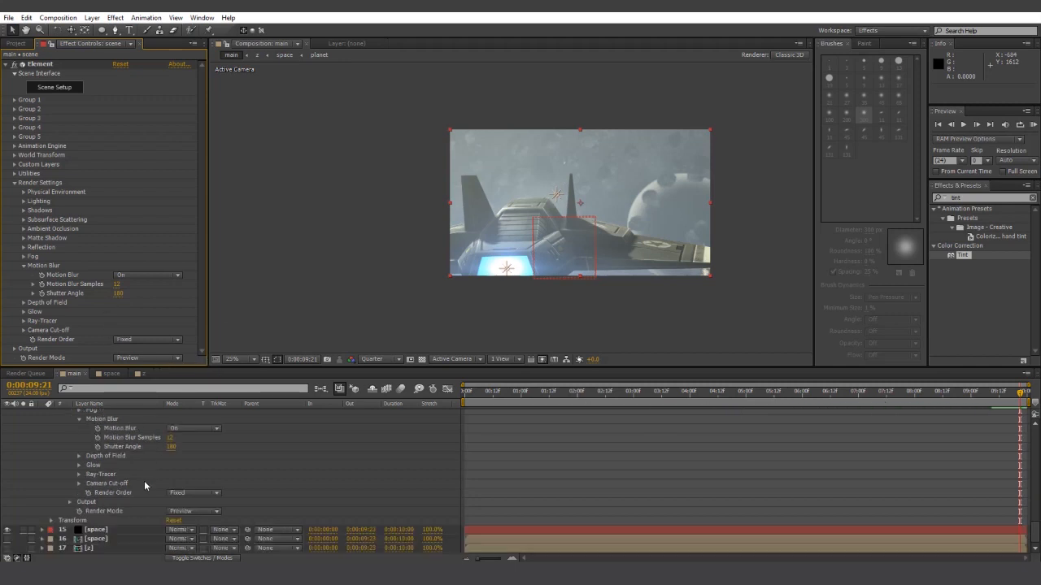
{"action": "left_click", "coordinate": [97, 529]}
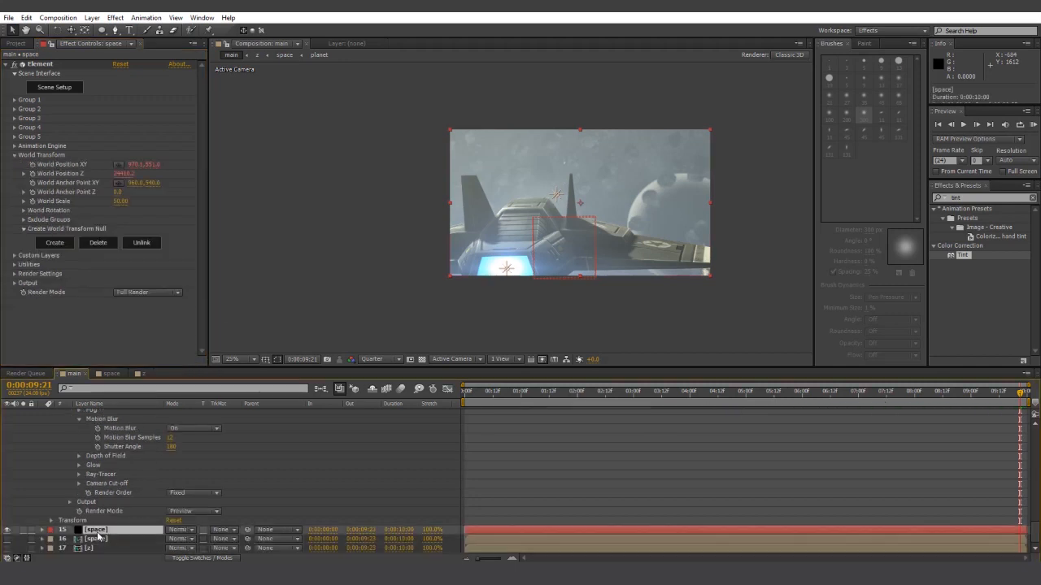
- Turn on the space layer's Element Motion Blur with 12 samples and preview from the start
{"action": "left_click", "coordinate": [16, 276]}
{"action": "scroll", "coordinate": [151, 269], "scroll_direction": "down", "scroll_amount": 2}
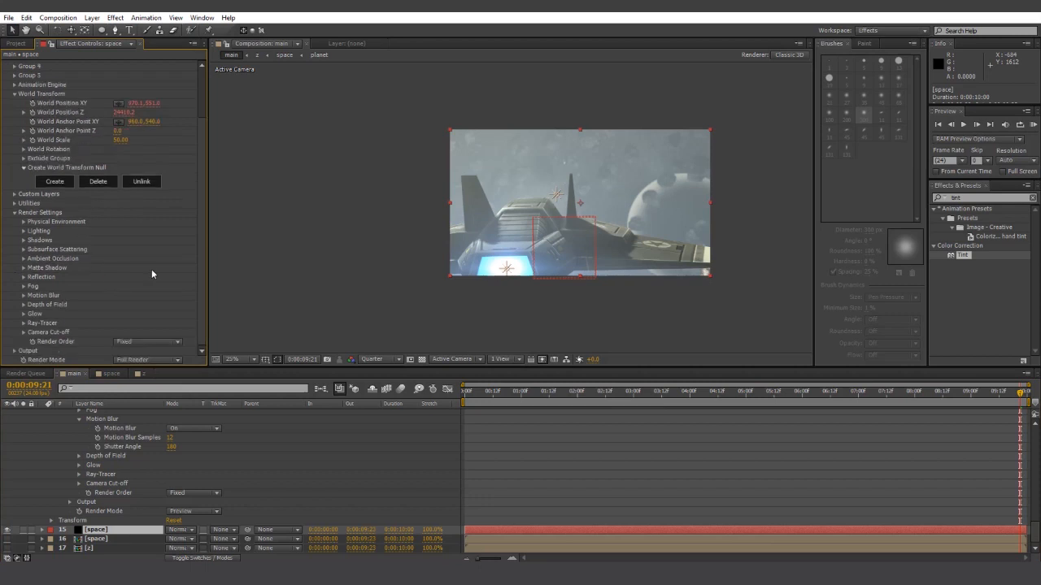
{"action": "left_click", "coordinate": [23, 295]}
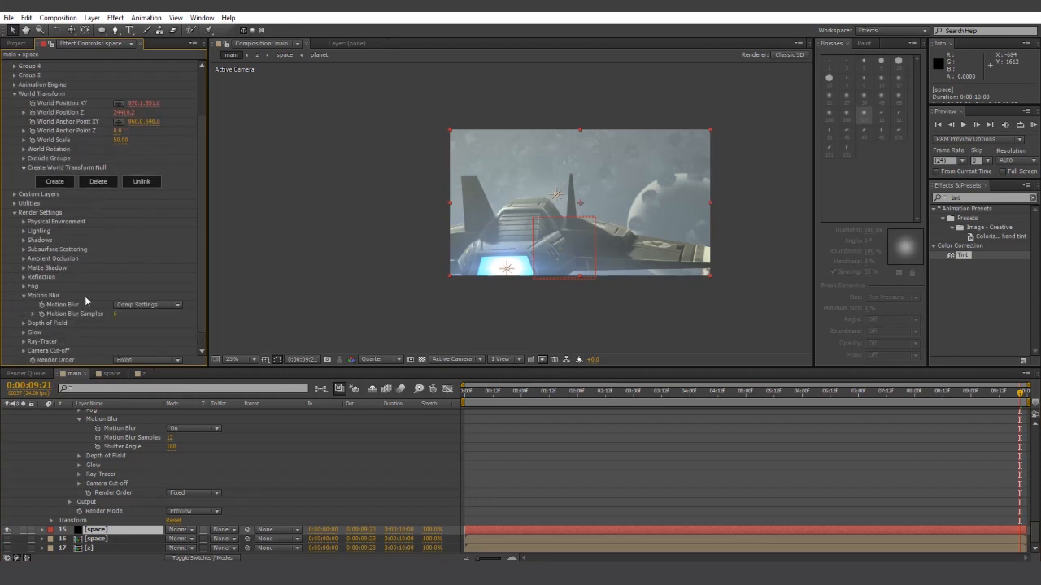
{"action": "left_click", "coordinate": [146, 306]}
{"action": "left_click", "coordinate": [134, 327]}
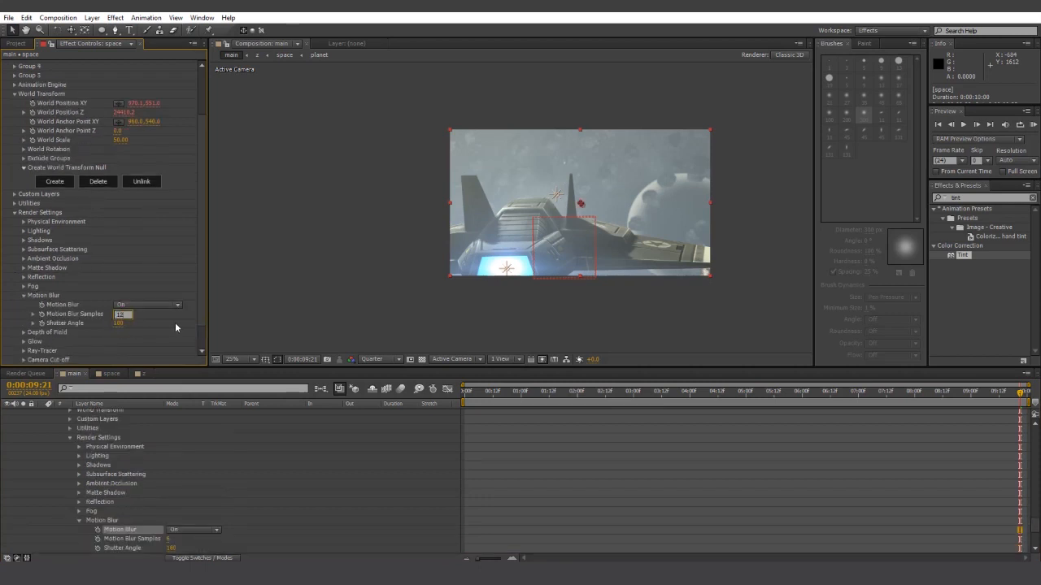
{"action": "type", "text": "12"}
{"action": "key", "text": "Return"}
{"action": "left_click", "coordinate": [467, 393]}
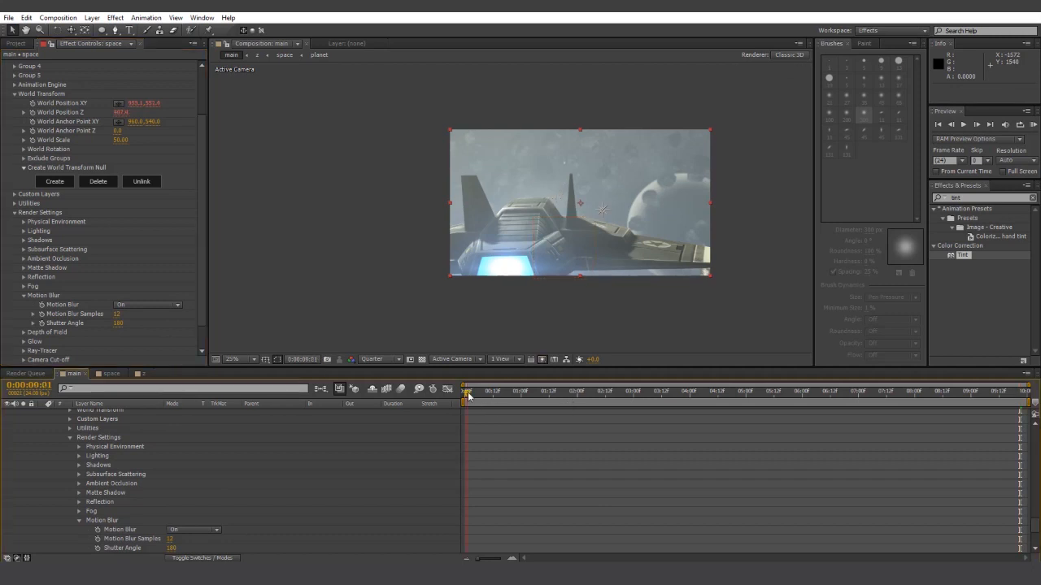
{"action": "key", "text": "KP_0"}
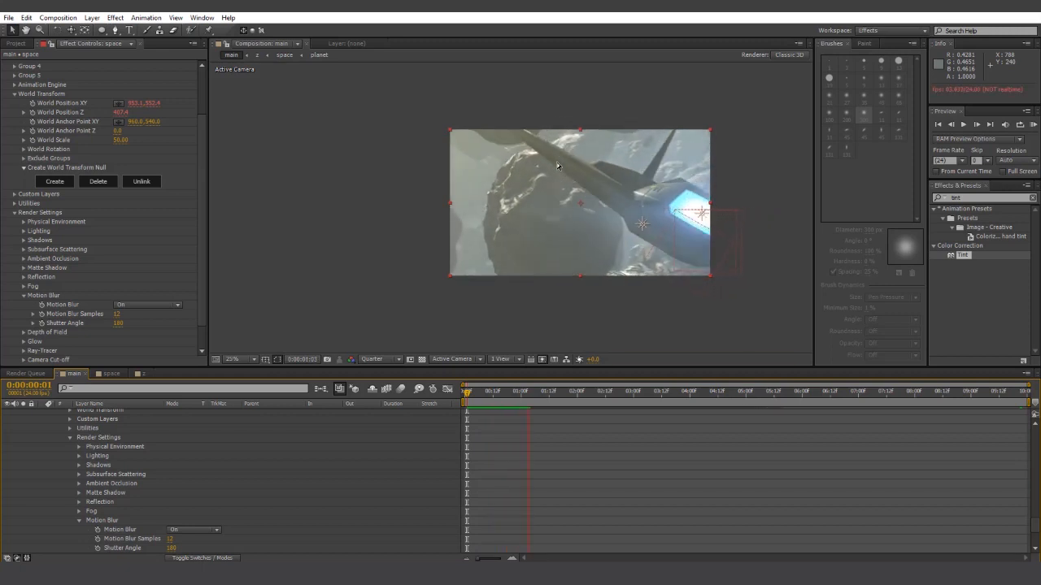
- Set Render Mode to Full Render on the space and scene layers, then play the final preview
{"action": "left_click_drag", "start_coordinate": [205, 281], "coordinate": [205, 324]}
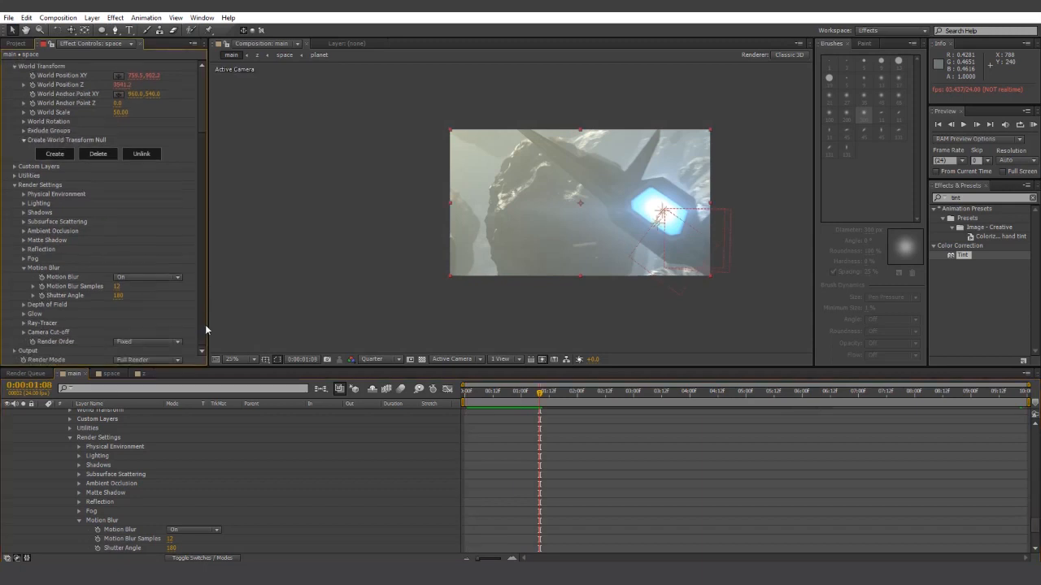
{"action": "left_click", "coordinate": [159, 361]}
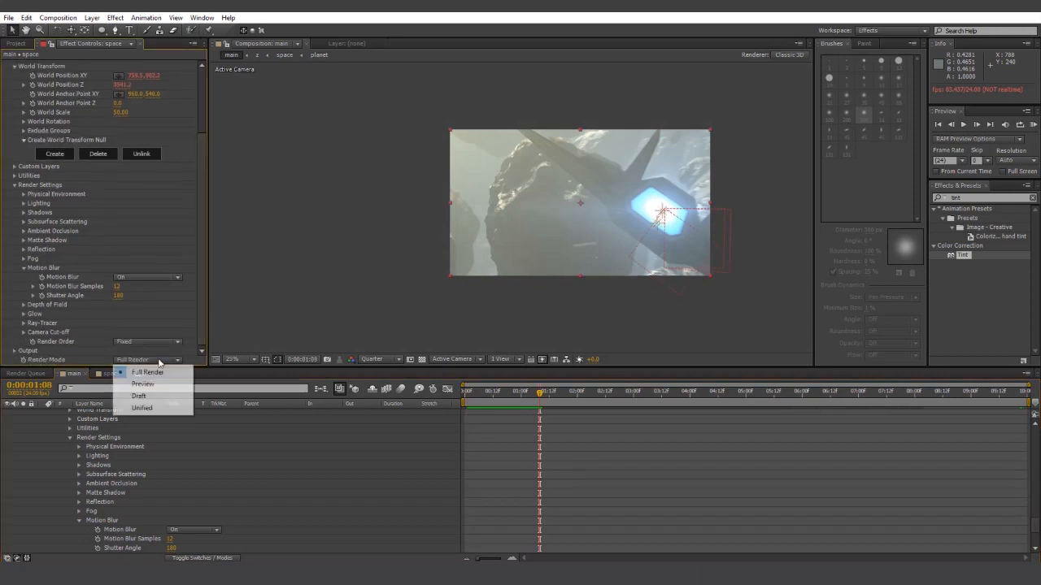
{"action": "left_click", "coordinate": [192, 333]}
{"action": "scroll", "coordinate": [163, 471], "scroll_direction": "up", "scroll_amount": 16}
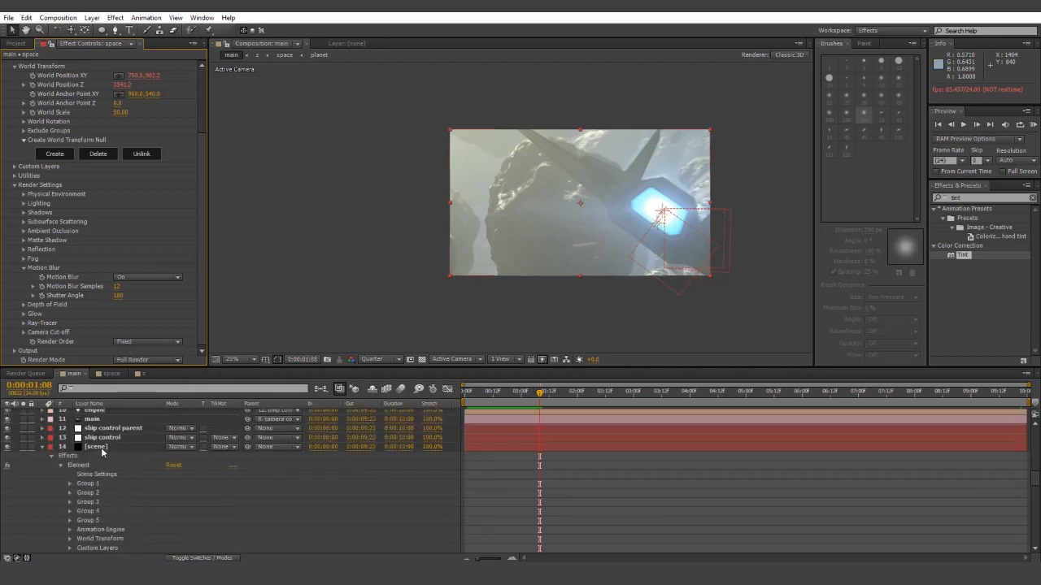
{"action": "left_click", "coordinate": [102, 448]}
{"action": "left_click", "coordinate": [143, 358]}
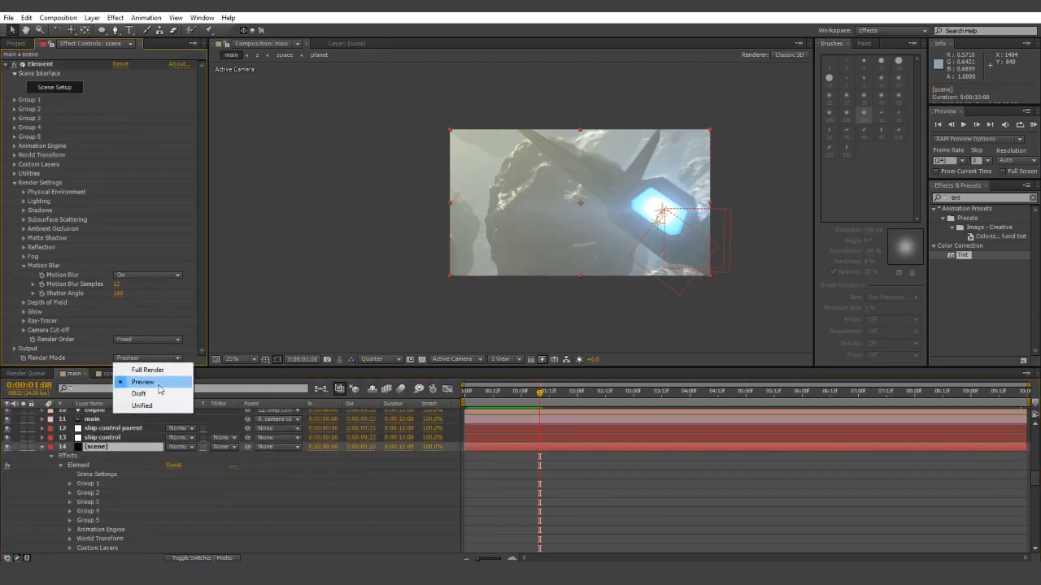
{"action": "left_click", "coordinate": [149, 369]}
{"action": "key", "text": "KP_0"}
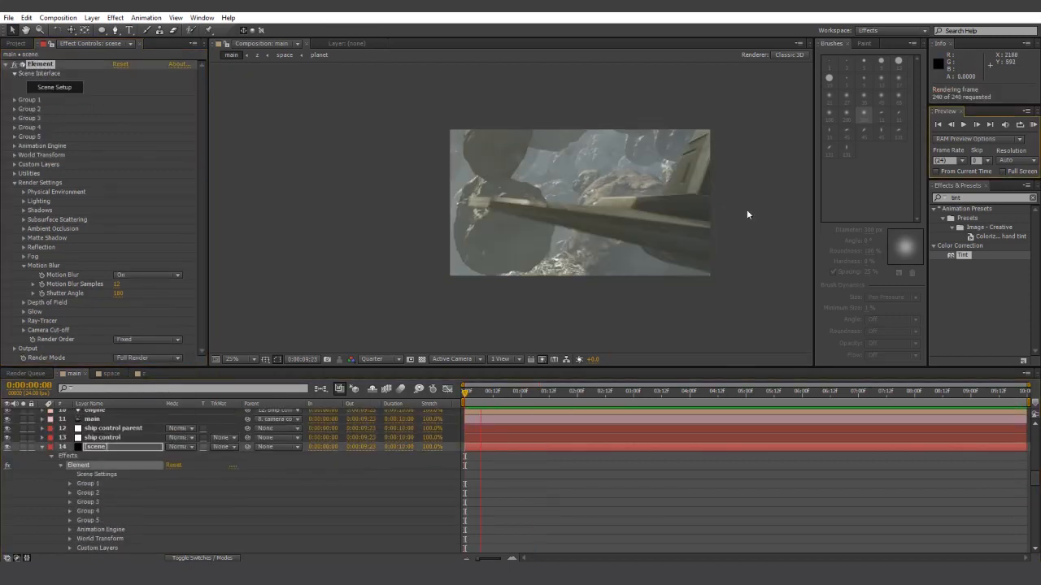